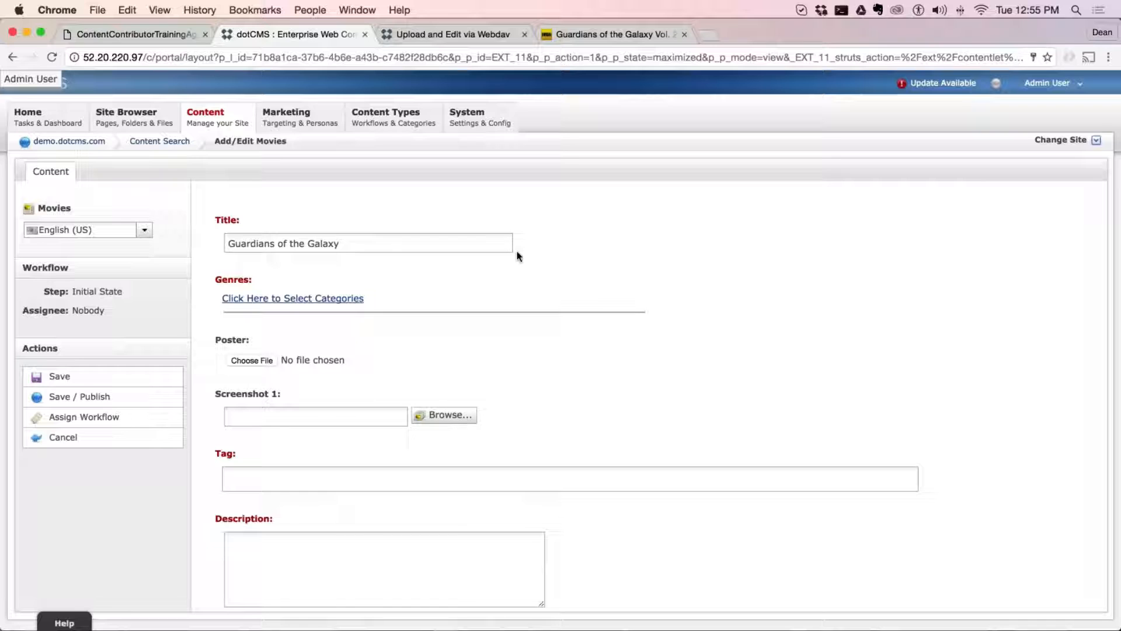
Open the category picker for the movie's genres and add Action, Adventure and Animation
triple_click(313, 244)
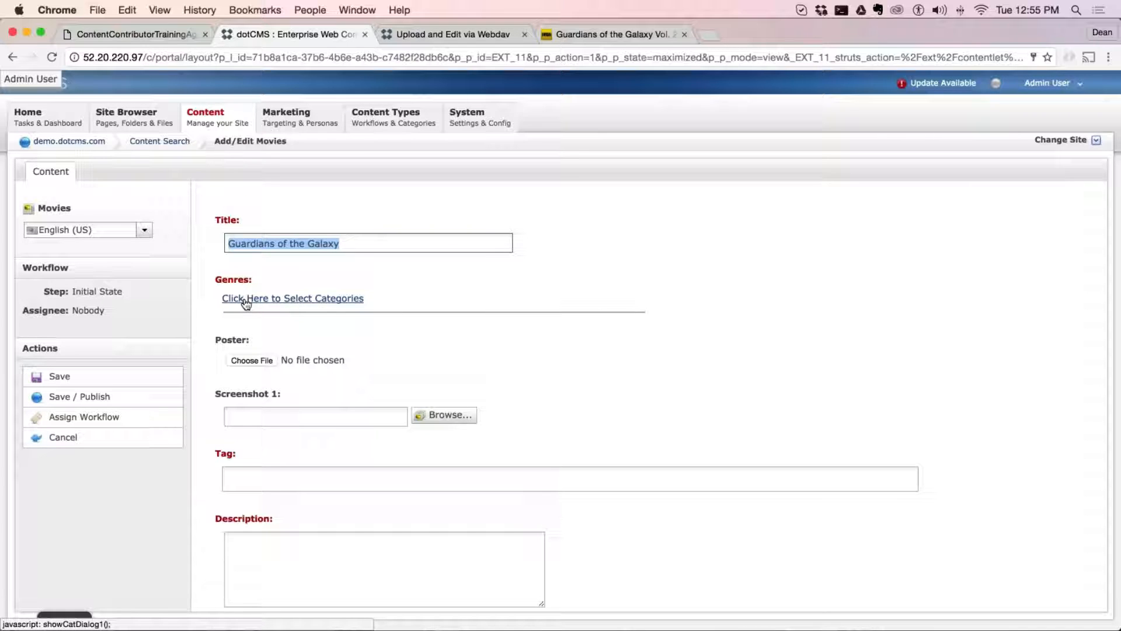
click(326, 302)
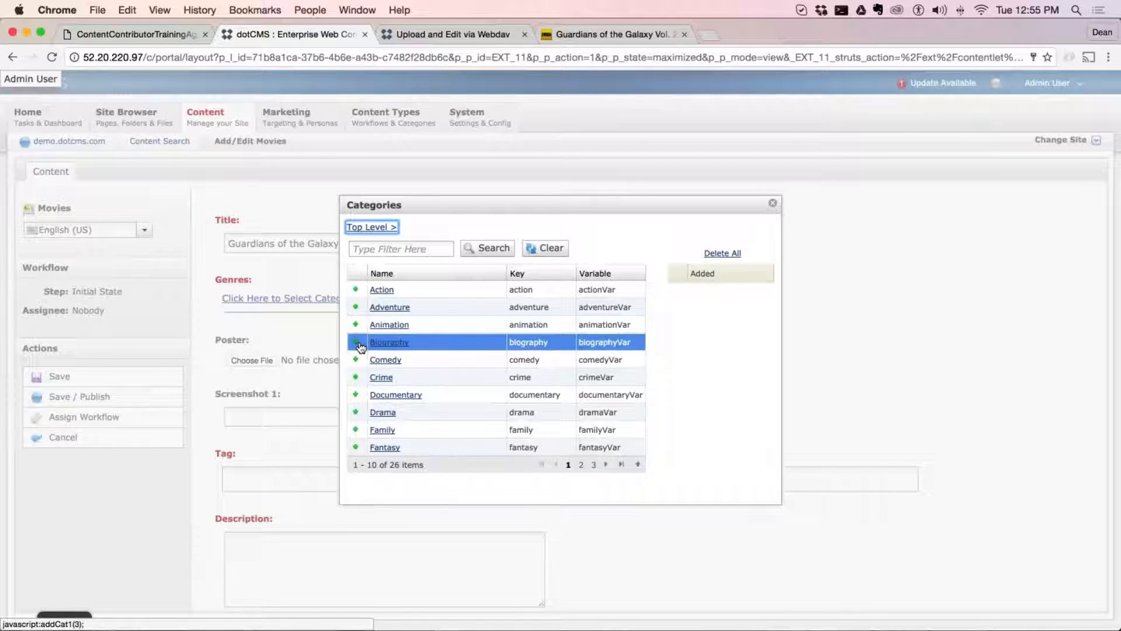
click(357, 290)
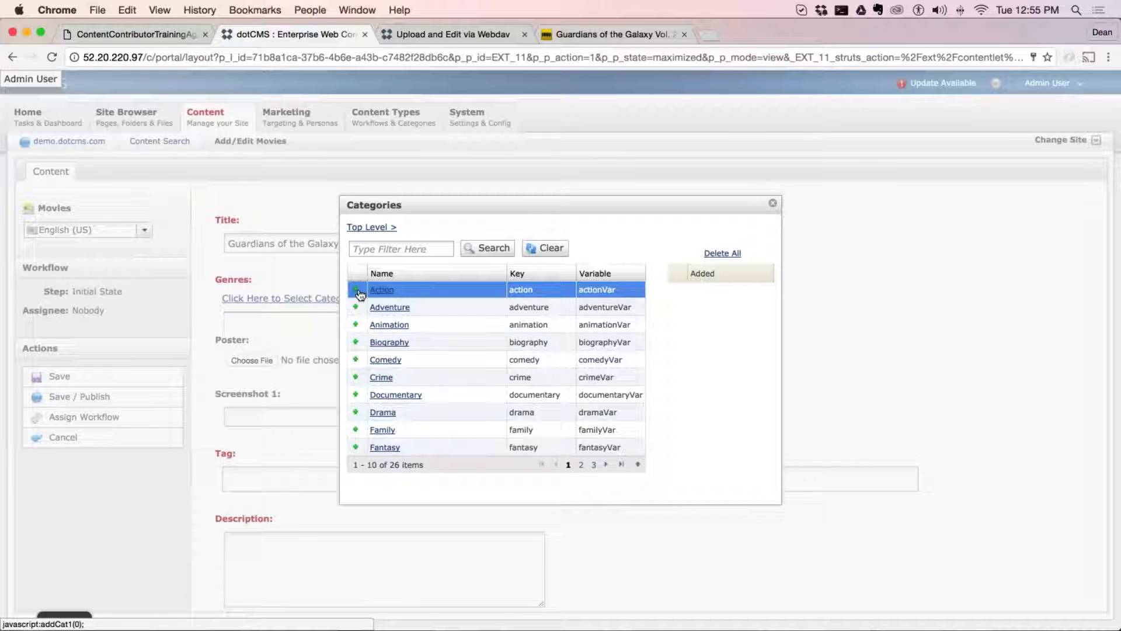
click(356, 306)
click(356, 324)
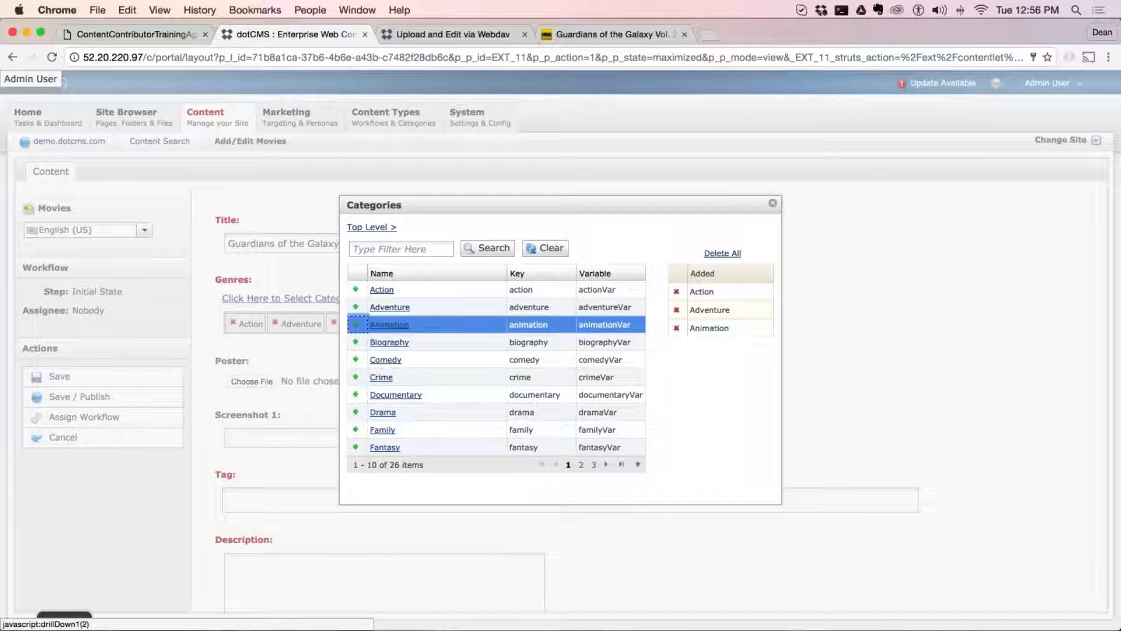
Open the Biography category to check for subcategories, and return to the top level
click(395, 348)
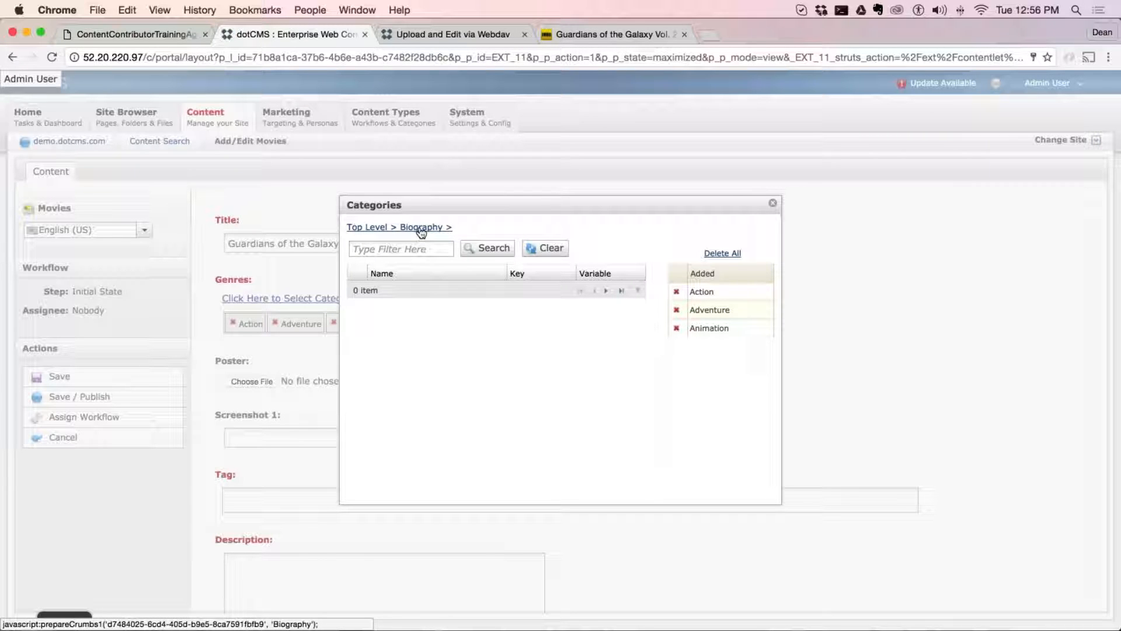
drag(454, 227, 400, 227)
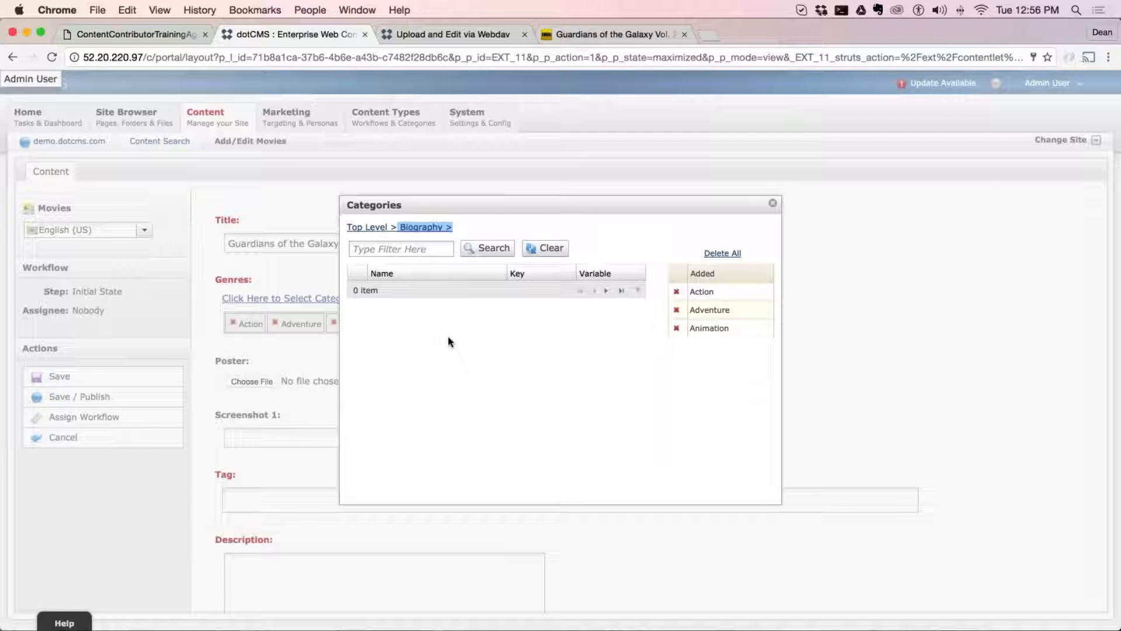
click(392, 232)
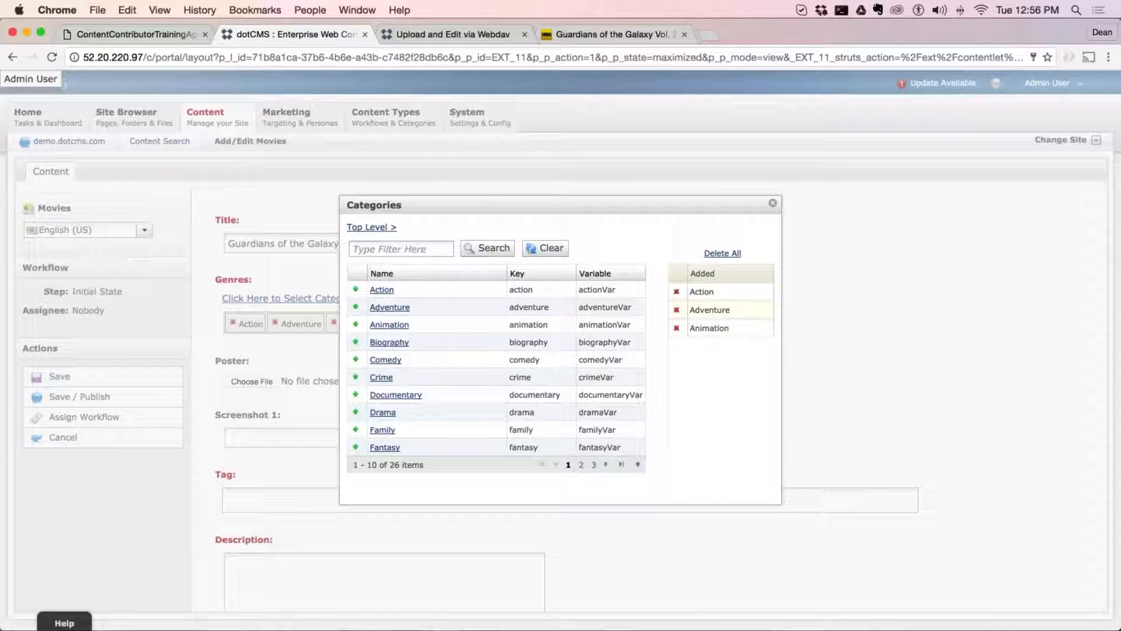
Filter the categories by "sci", open Sci-Fi, and add its Cyberpunk and Time travel subcategories to the genres
click(393, 251)
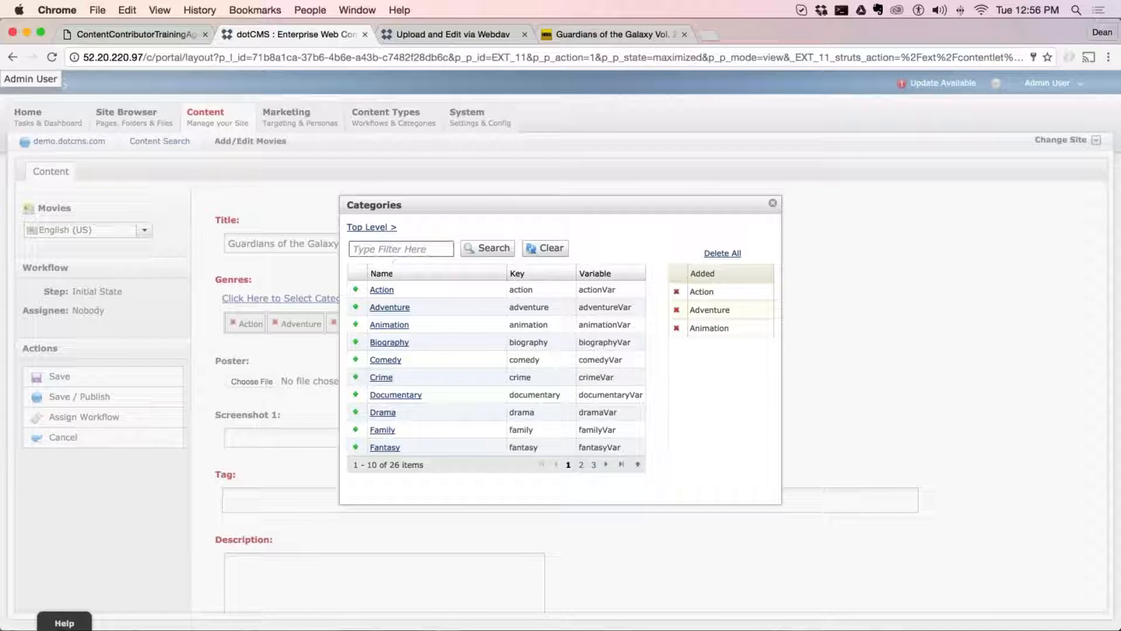
text(sci)
drag(377, 250, 353, 250)
click(491, 248)
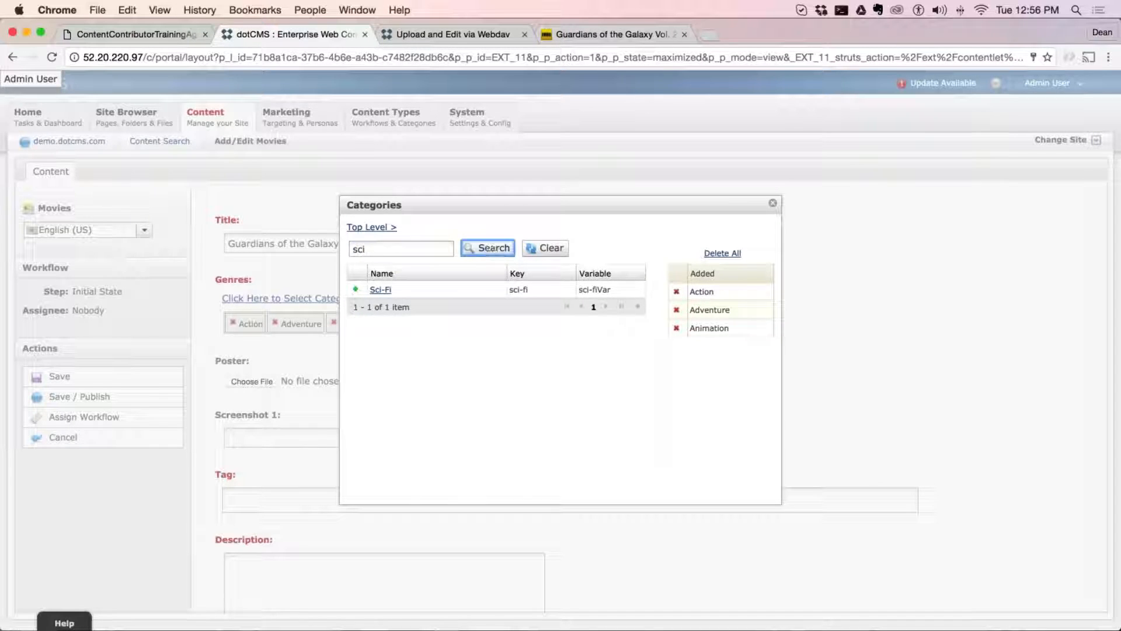
click(387, 292)
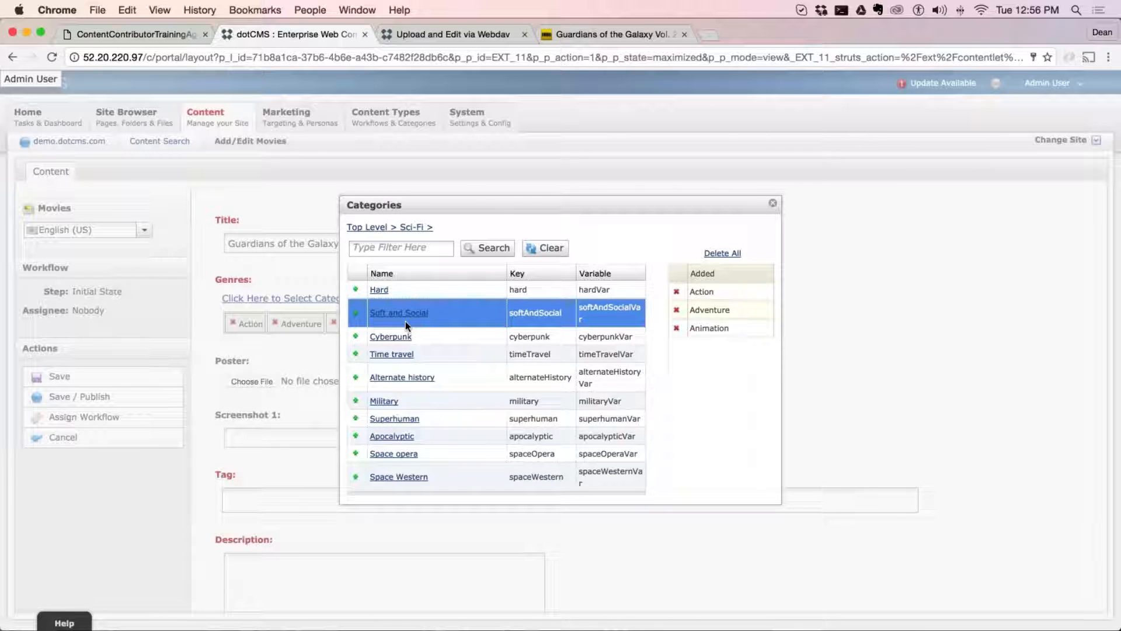
click(358, 339)
click(356, 354)
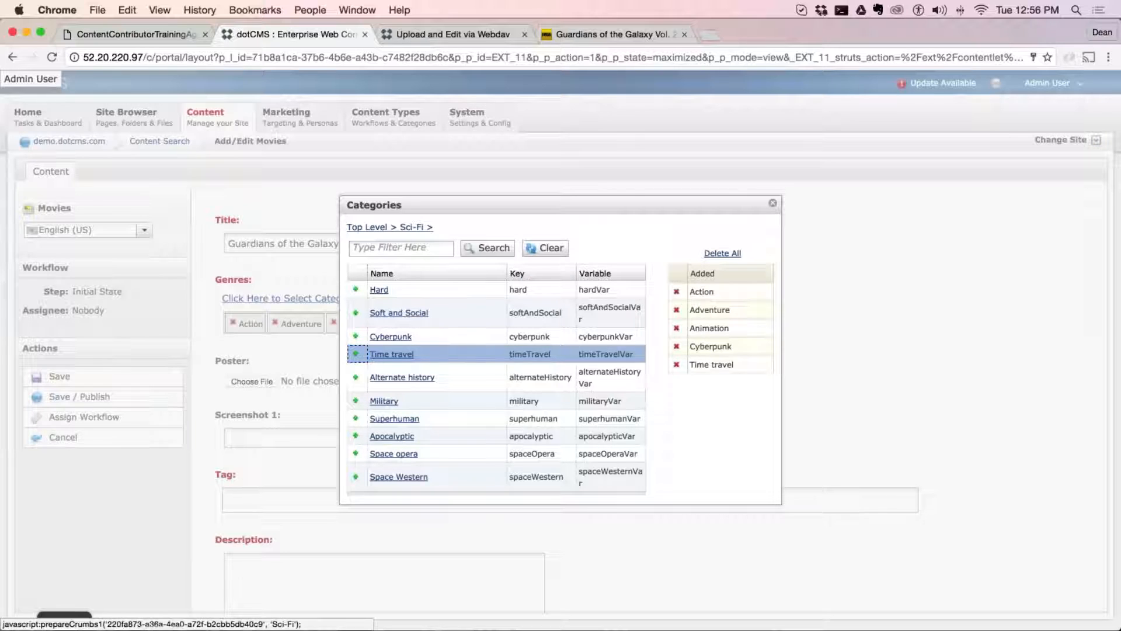
Search for "sci" within the Sci-Fi subcategories, clear the filter, and return to the top level
click(366, 249)
text(sci)
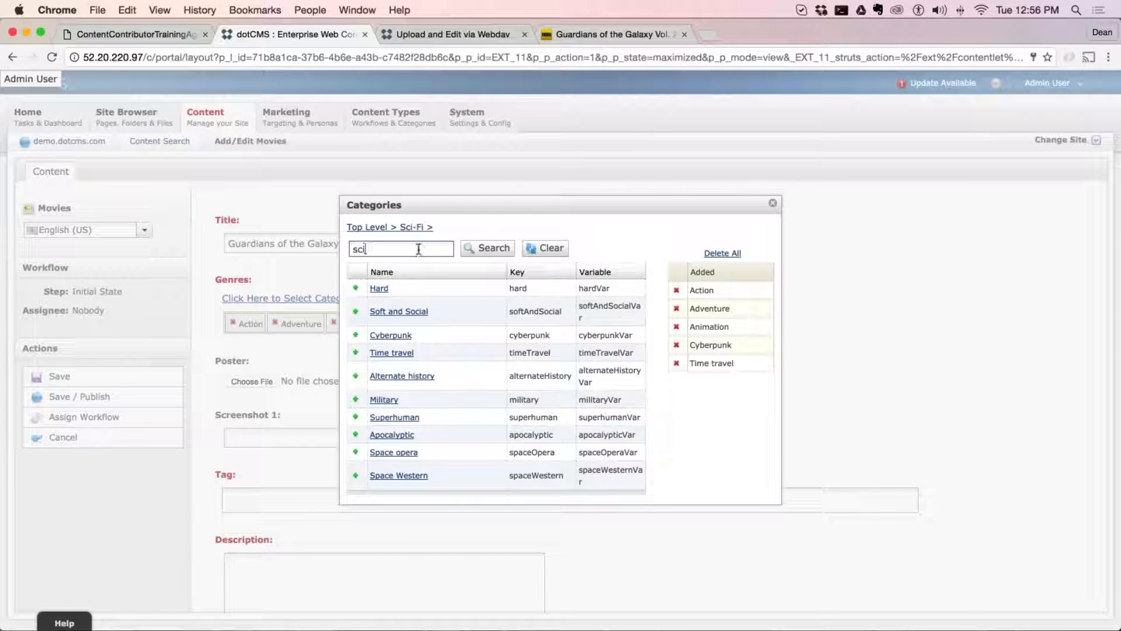
click(486, 247)
click(402, 250)
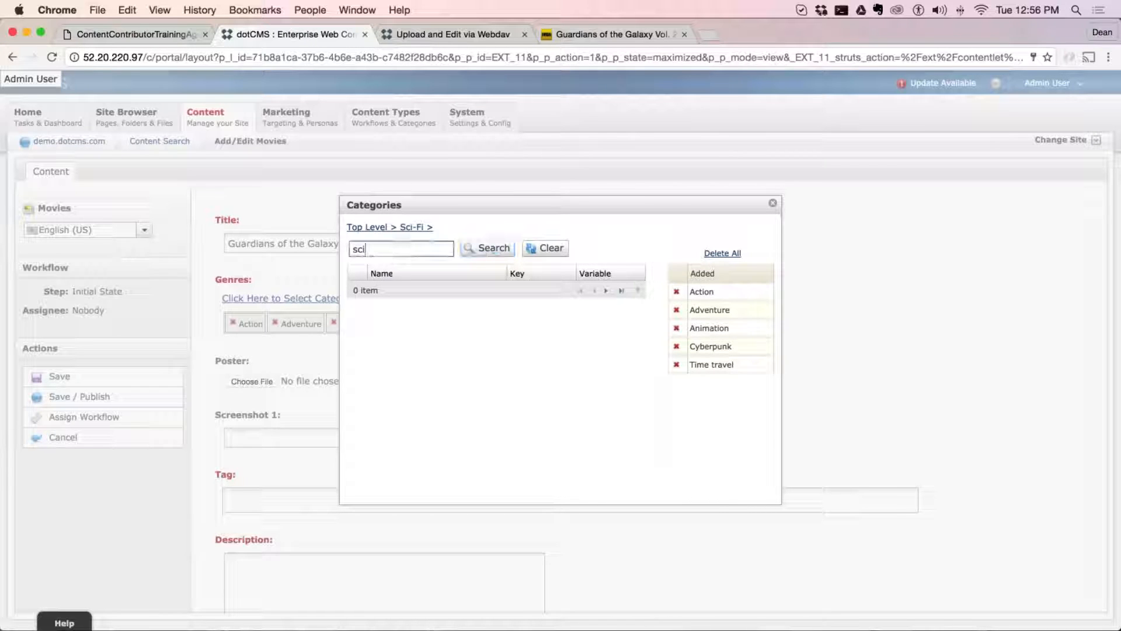
click(545, 248)
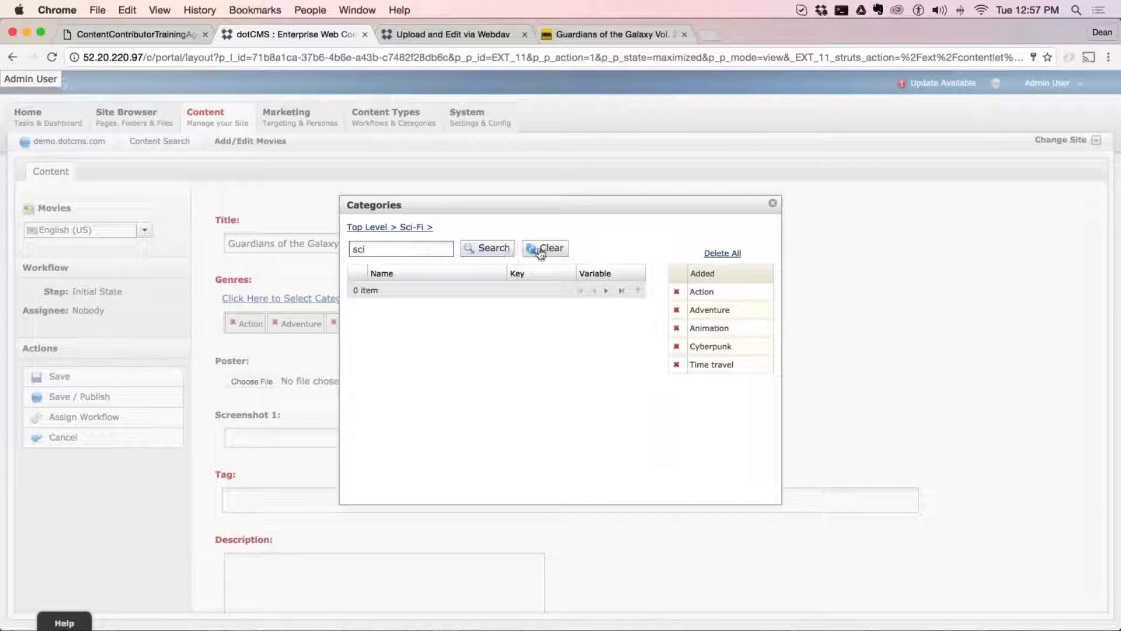
click(372, 228)
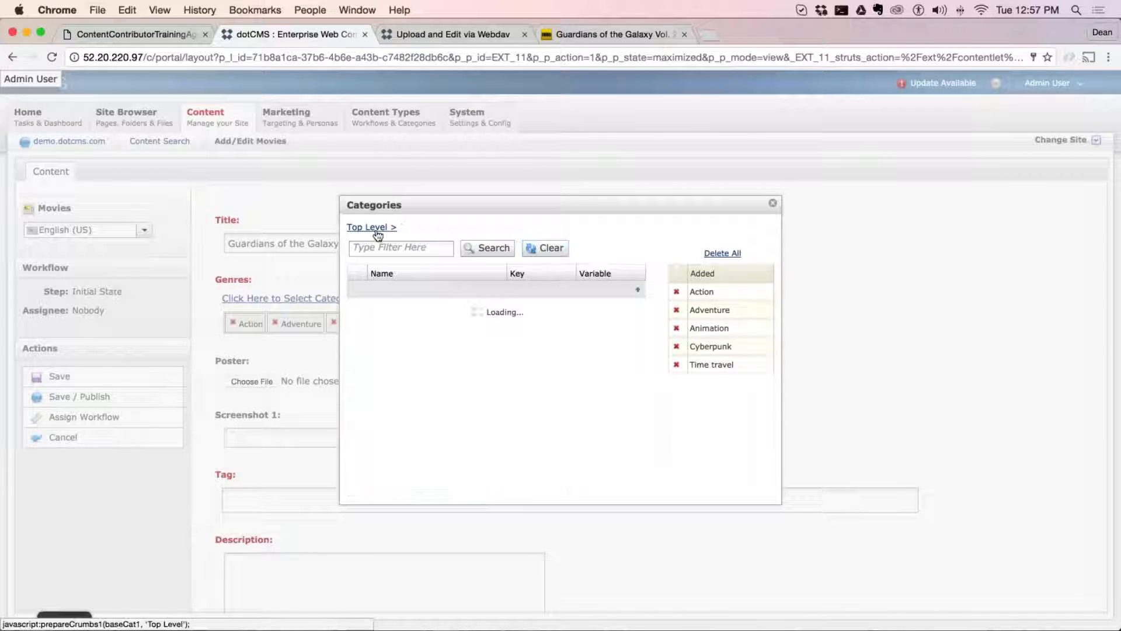
Filter the top-level categories by "sci" and add the Sci-Fi category itself to the genres
click(401, 249)
text(sci)
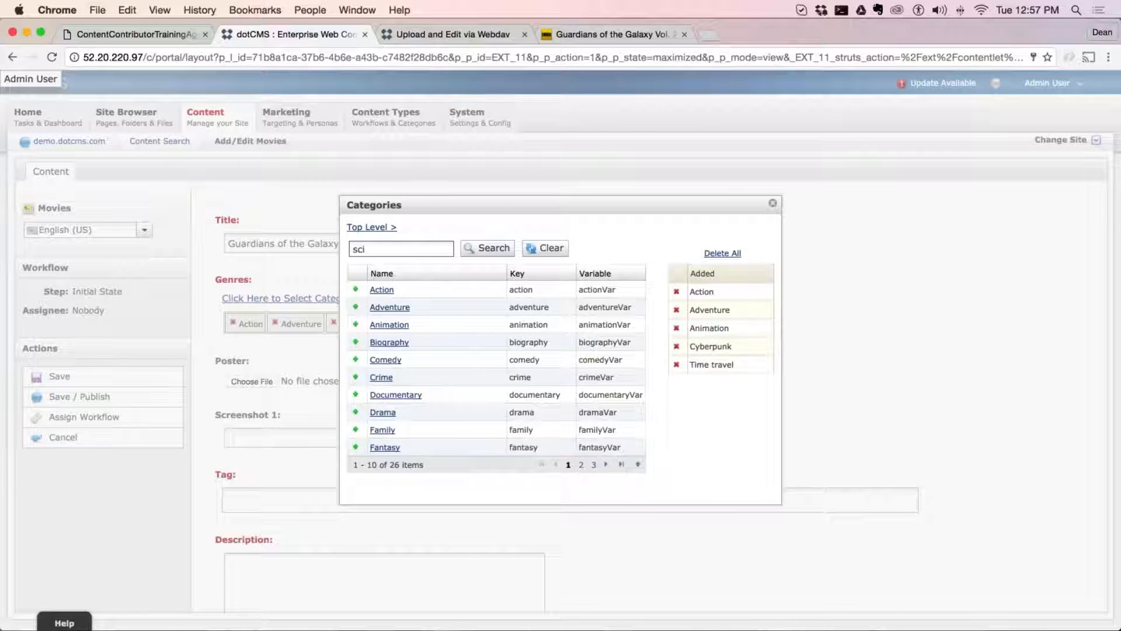
click(475, 249)
click(356, 291)
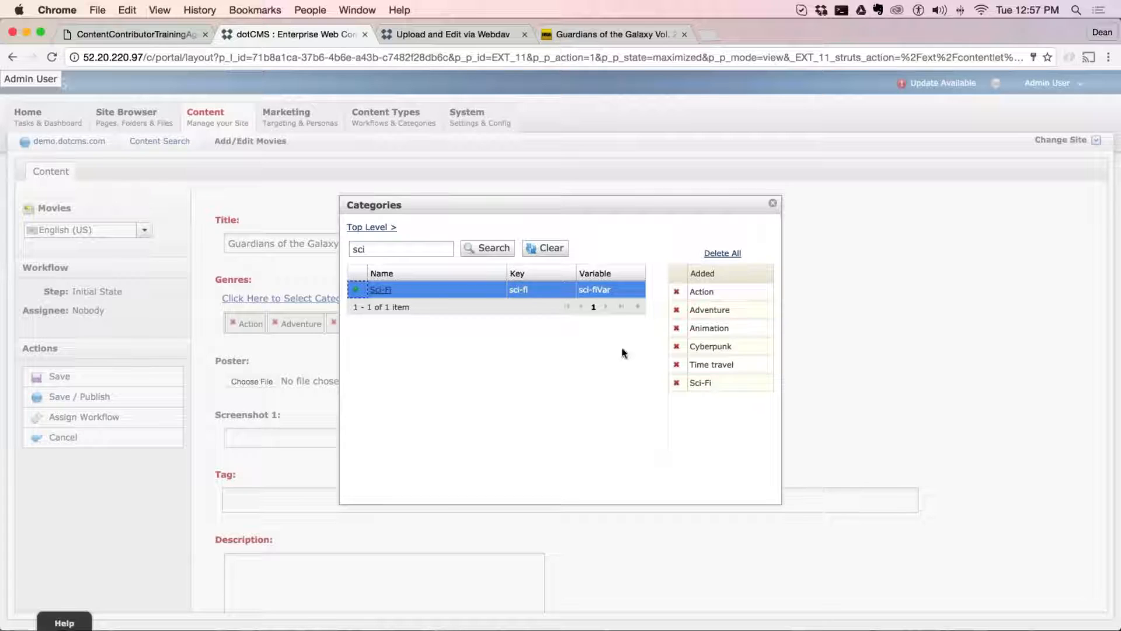
Remove Sci-Fi, Time travel, Cyberpunk and Animation from the movie's genres, closing the category picker along the way
click(677, 382)
click(677, 364)
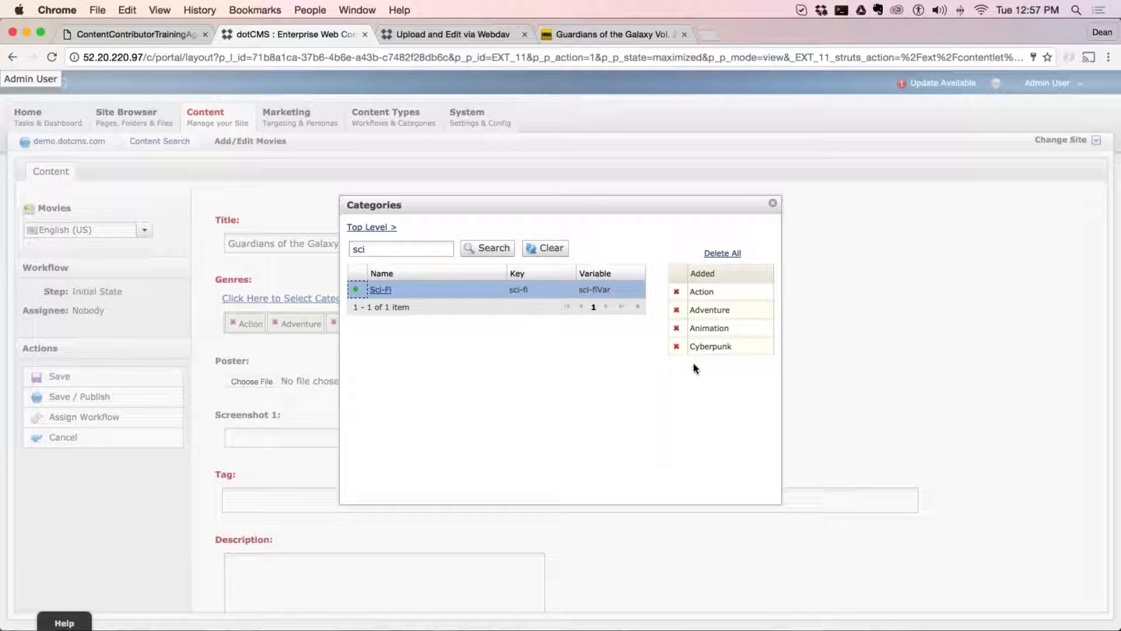
click(772, 203)
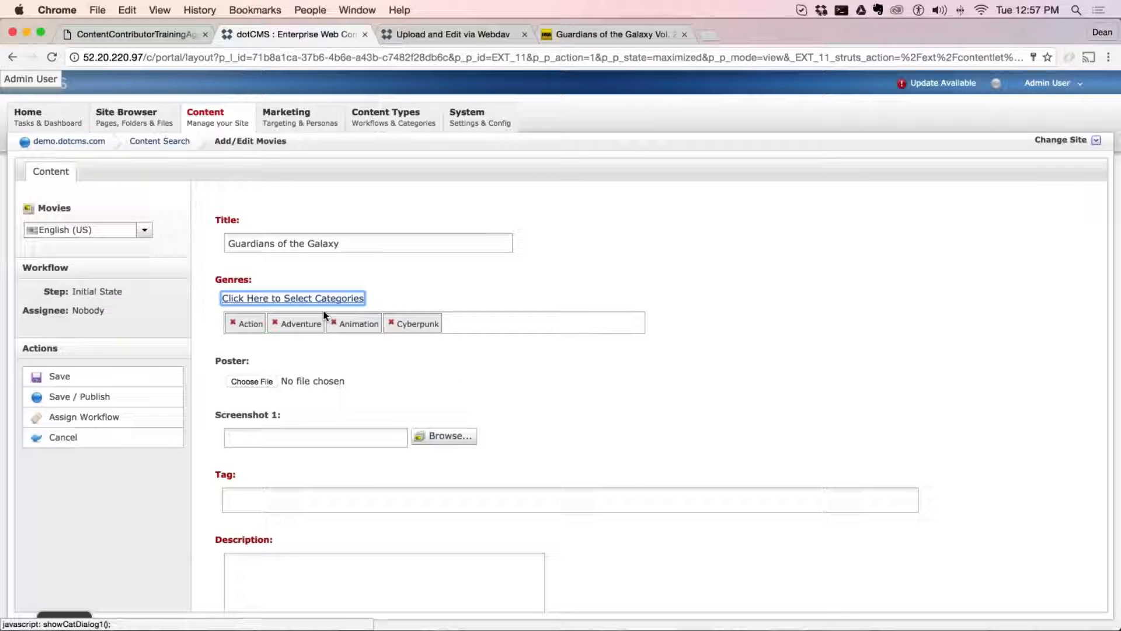
click(392, 323)
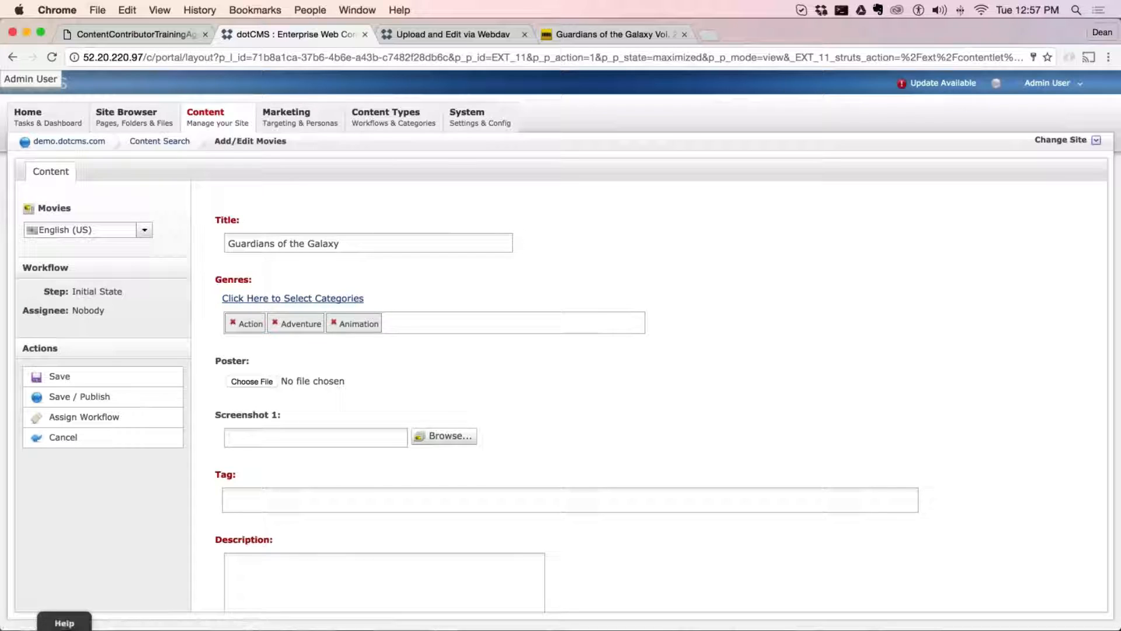
click(333, 322)
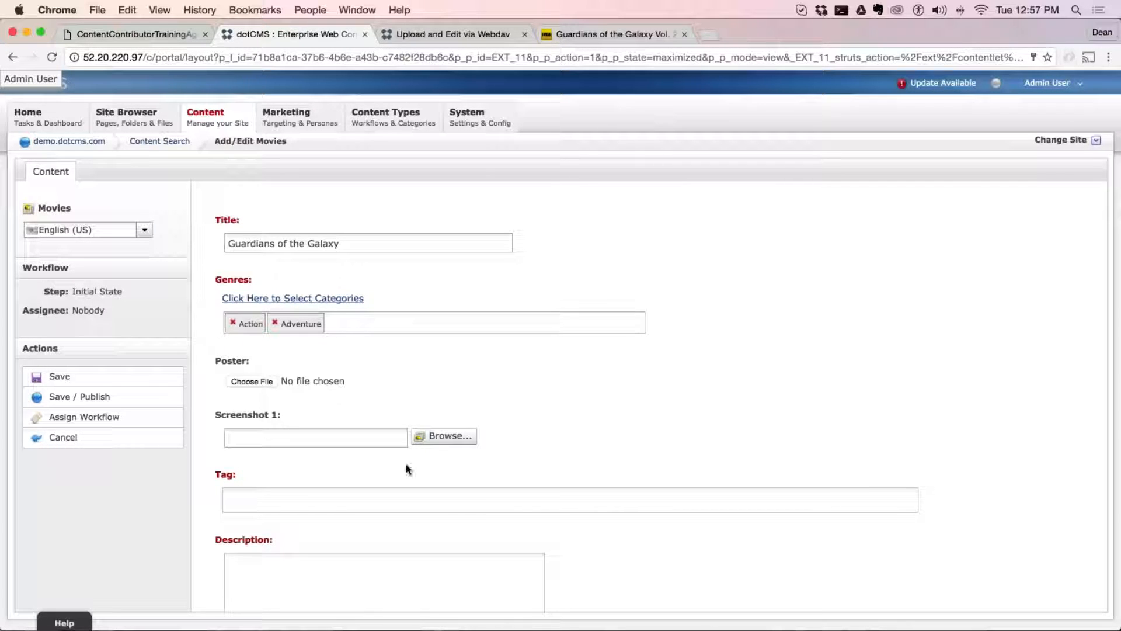
scroll(593, 443, down, 2)
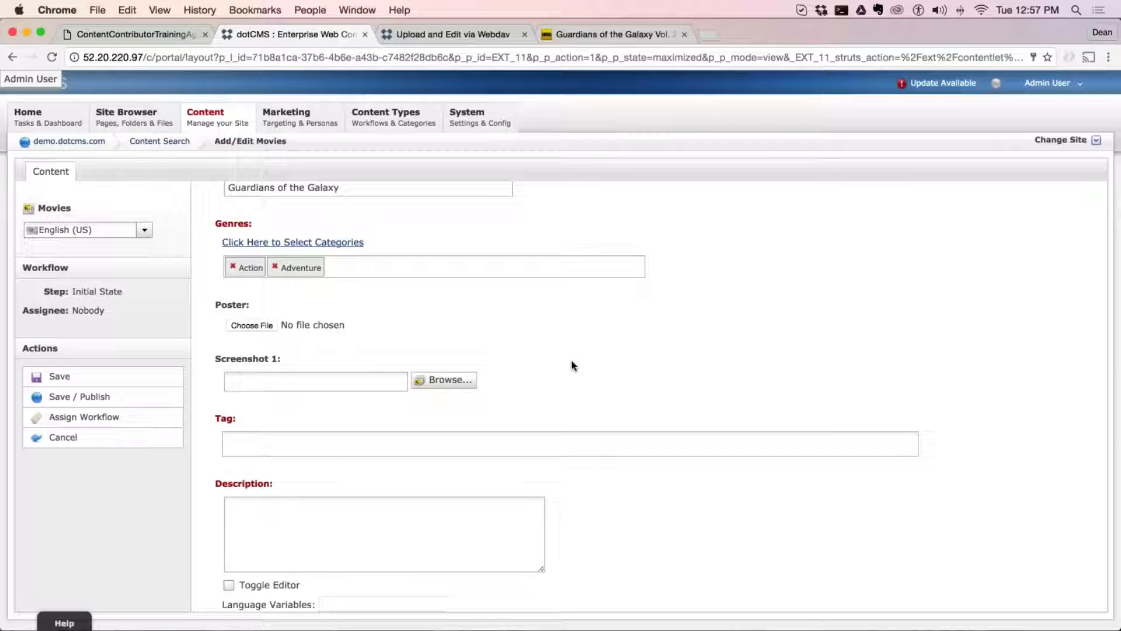
scroll(571, 353, up, 2)
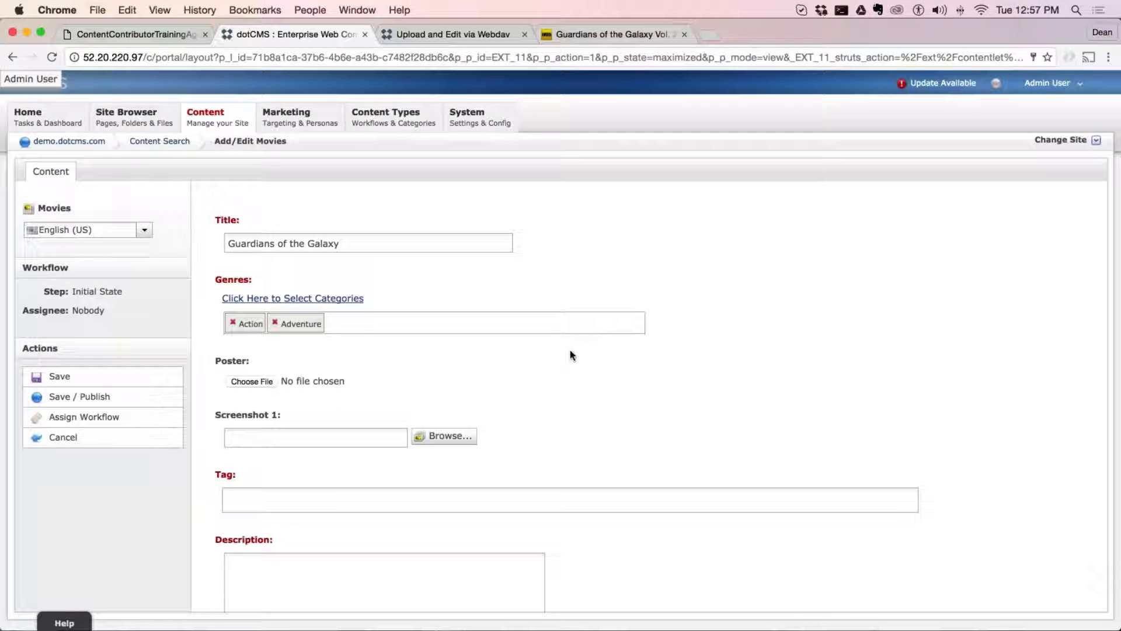
drag(344, 320, 218, 289)
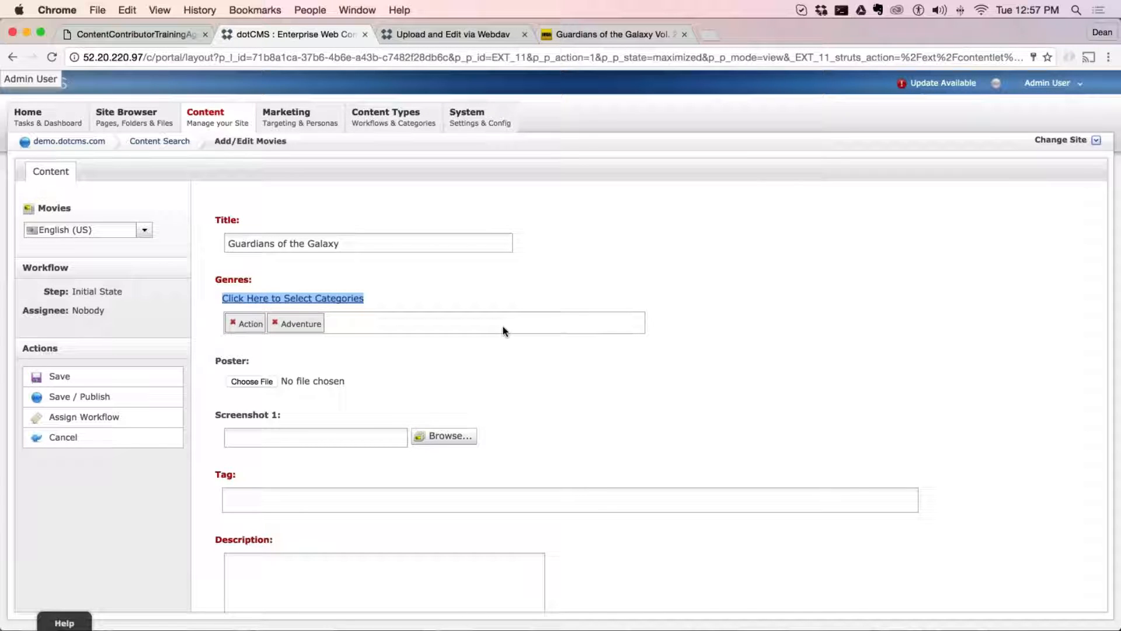
Switch to the IMDb page, open Most Popular by Genre, and examine how genres and sub-genres are organized
click(592, 35)
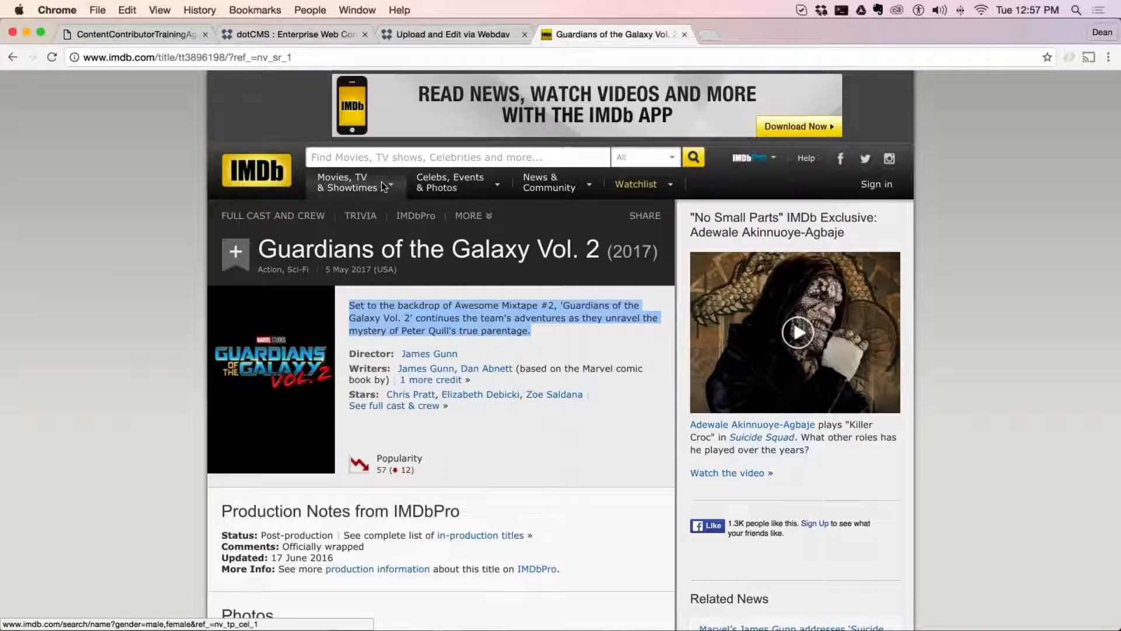
mouse_move(380, 181)
click(383, 416)
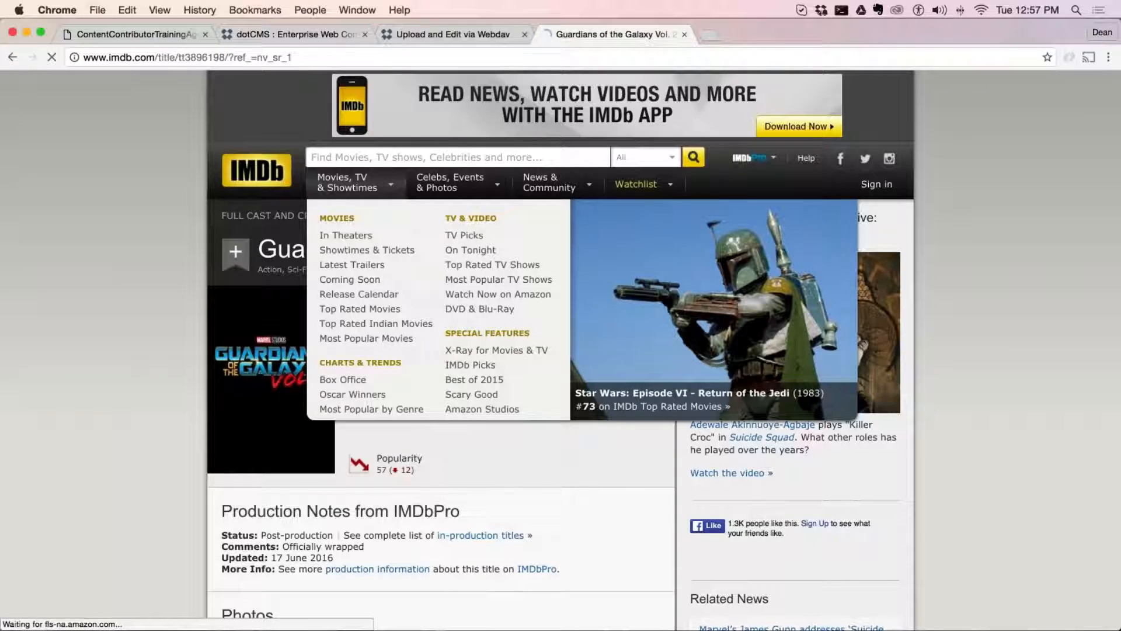
scroll(490, 225, down, 3)
scroll(491, 222, down, 3)
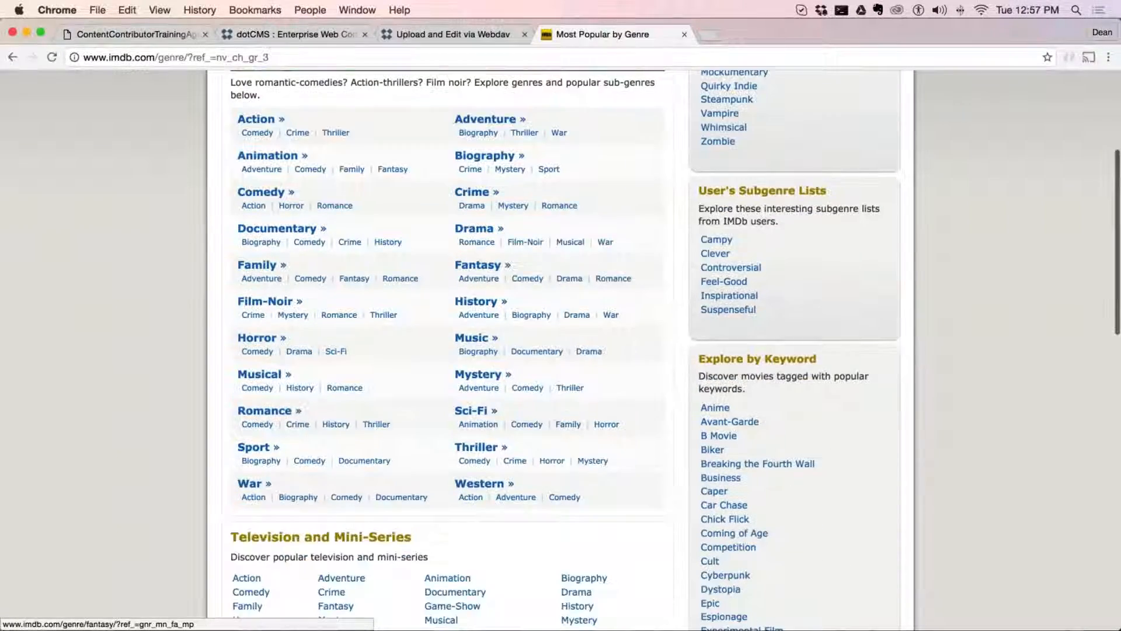
scroll(491, 222, up, 1)
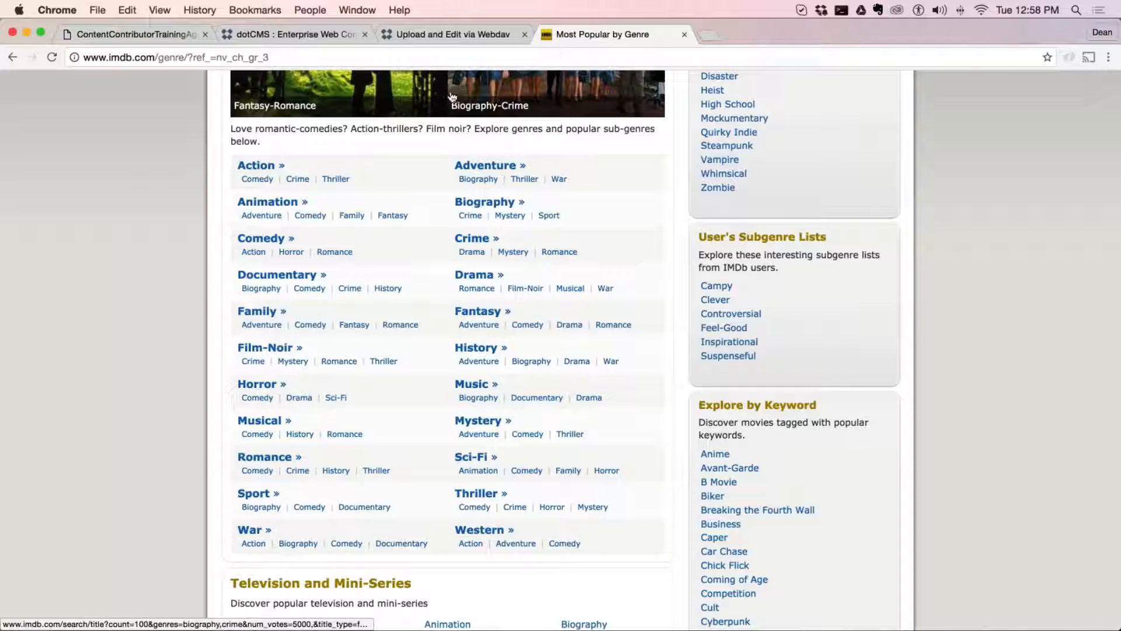
Switch back to the dotCMS movie form and add the tag Marvel
click(423, 36)
click(310, 38)
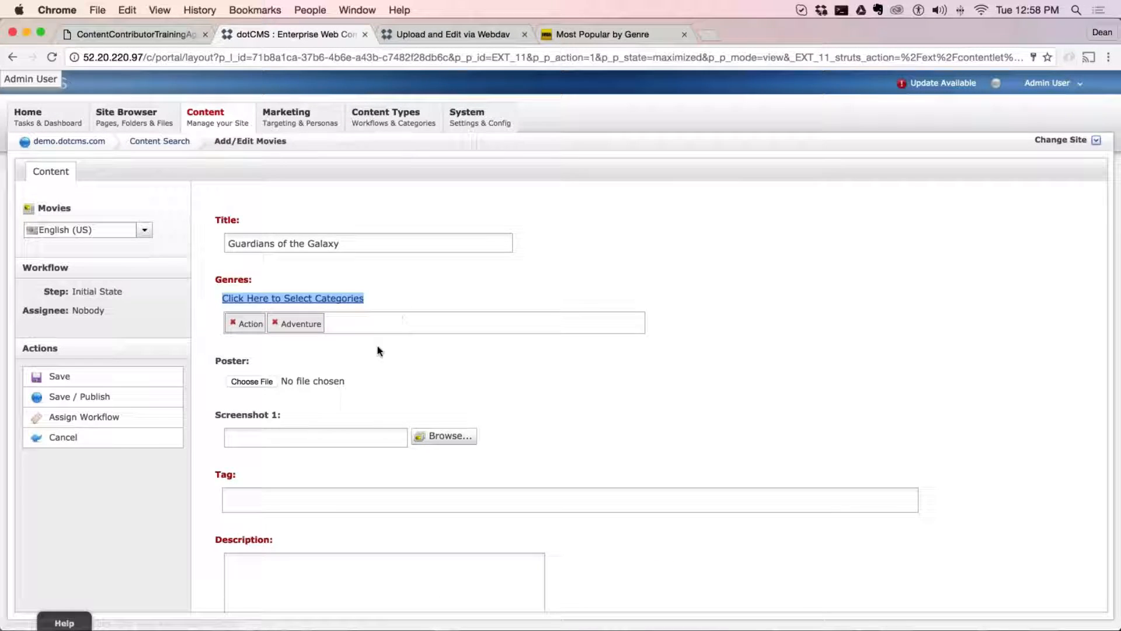
scroll(666, 304, down, 2)
click(478, 436)
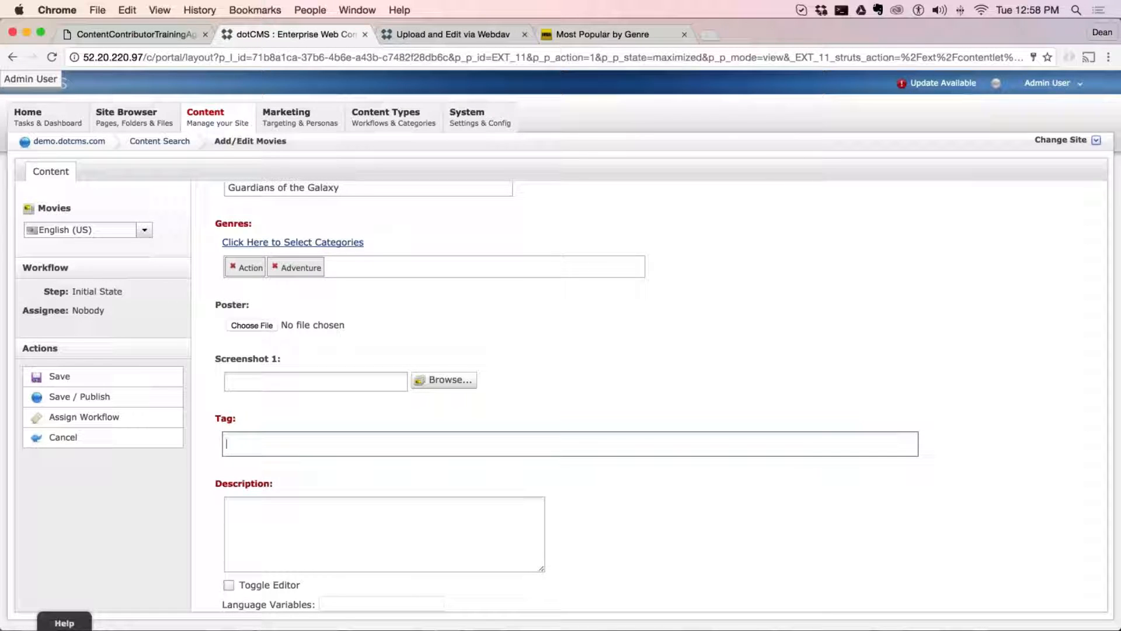
text(Marvel)
key(Return)
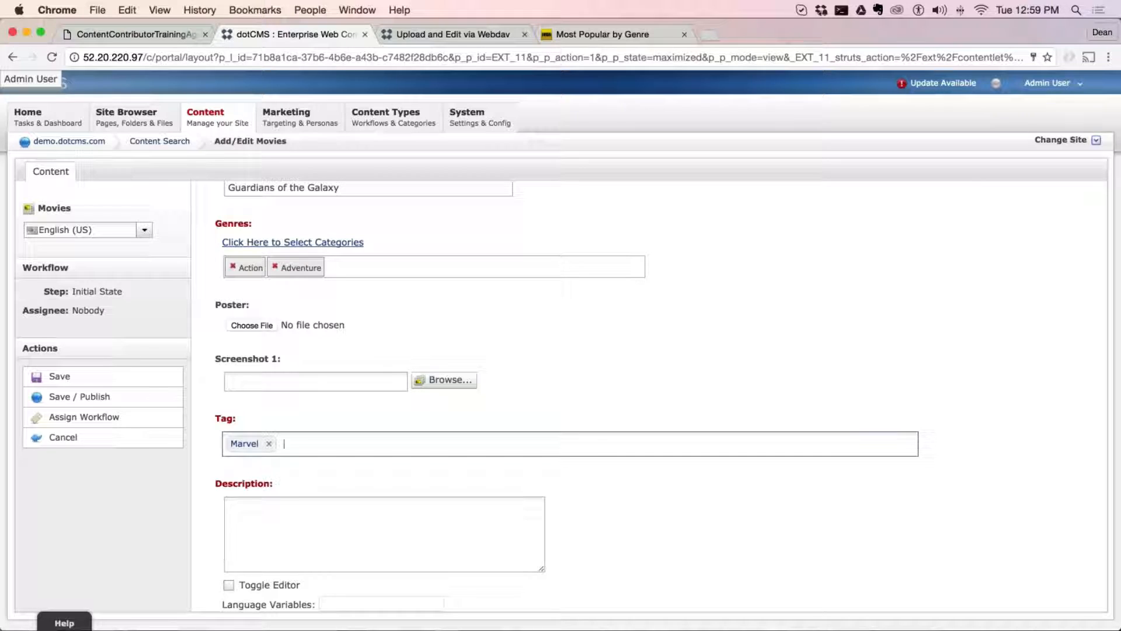
Add the tags Groot and Space to the movie
text(GR)
key(BackSpace)
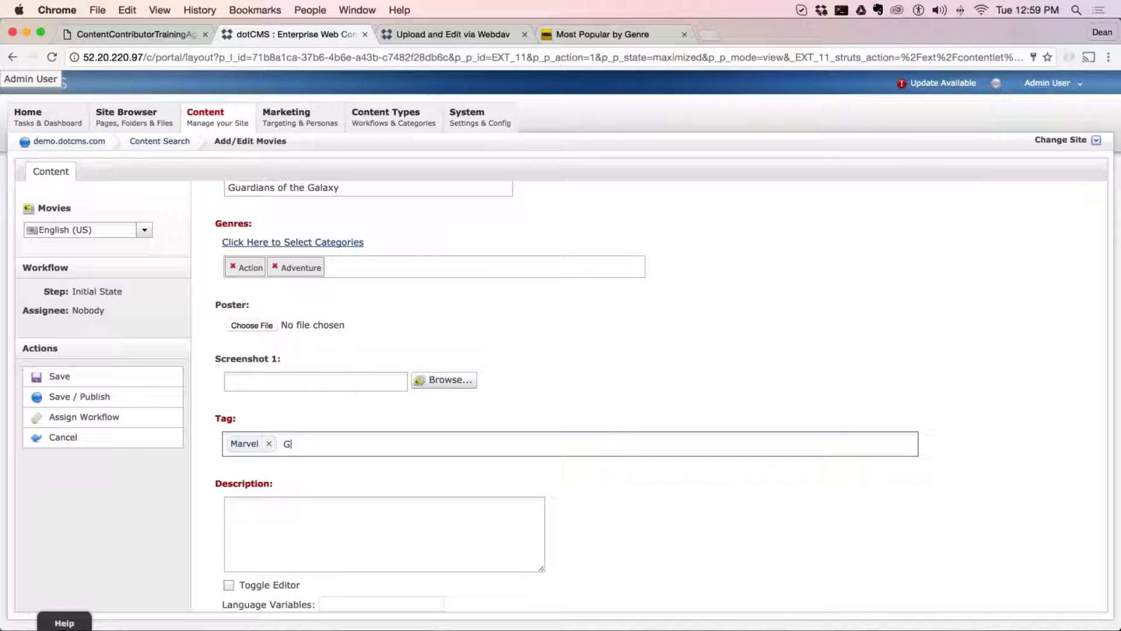
text(root)
key(Return)
key(BackSpace)
text(GR)
key(BackSpace)
text(root)
key(Return)
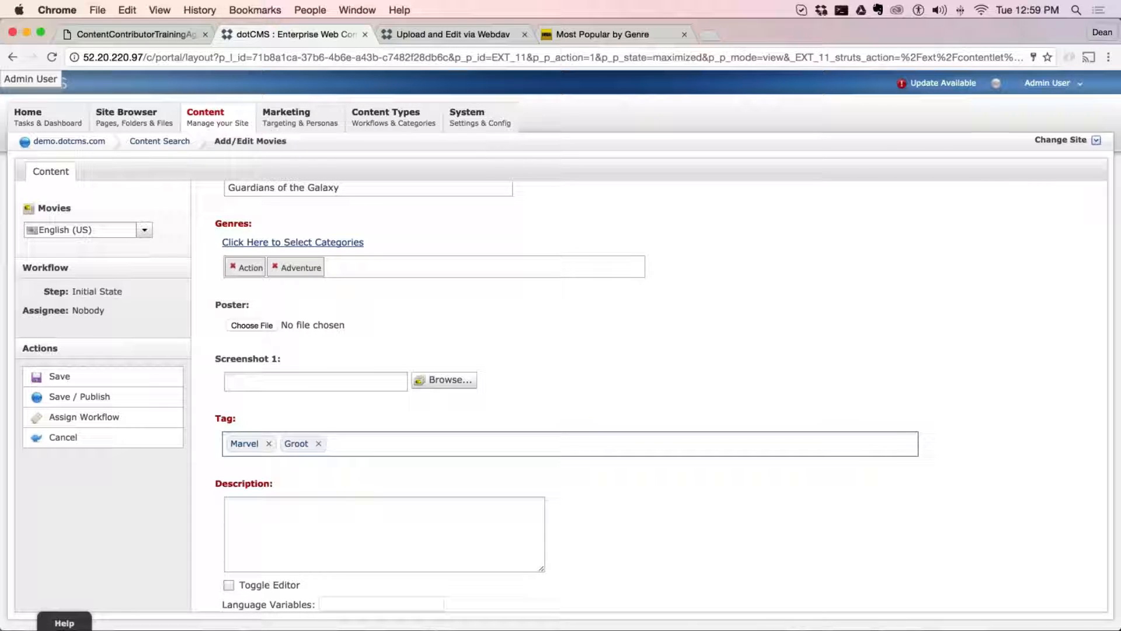
text(Space)
key(Return)
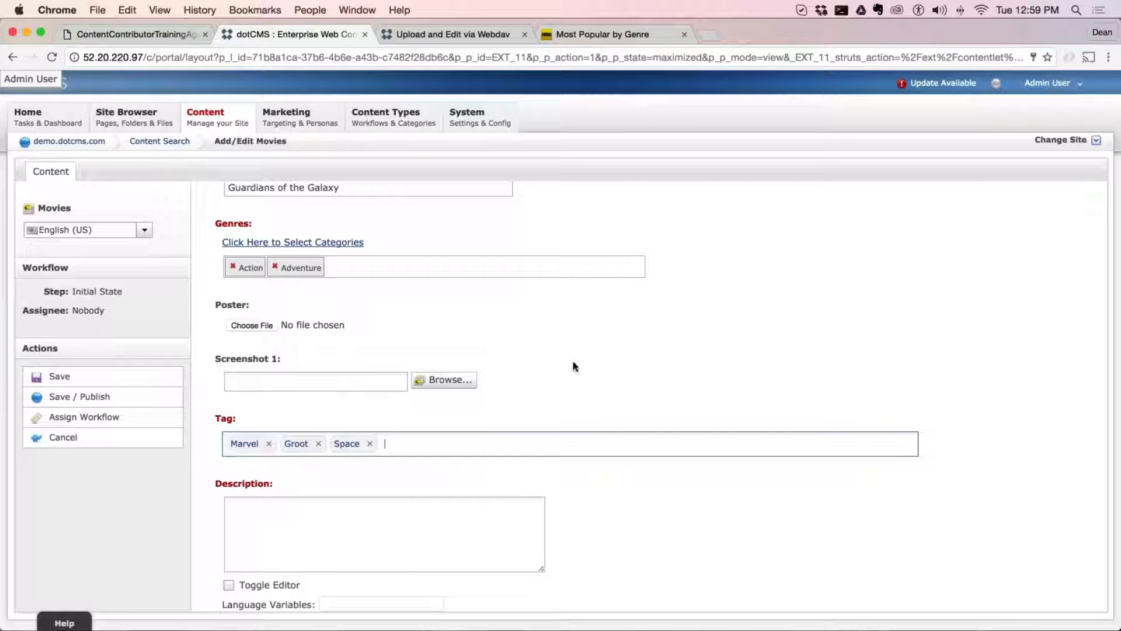
scroll(734, 370, up, 2)
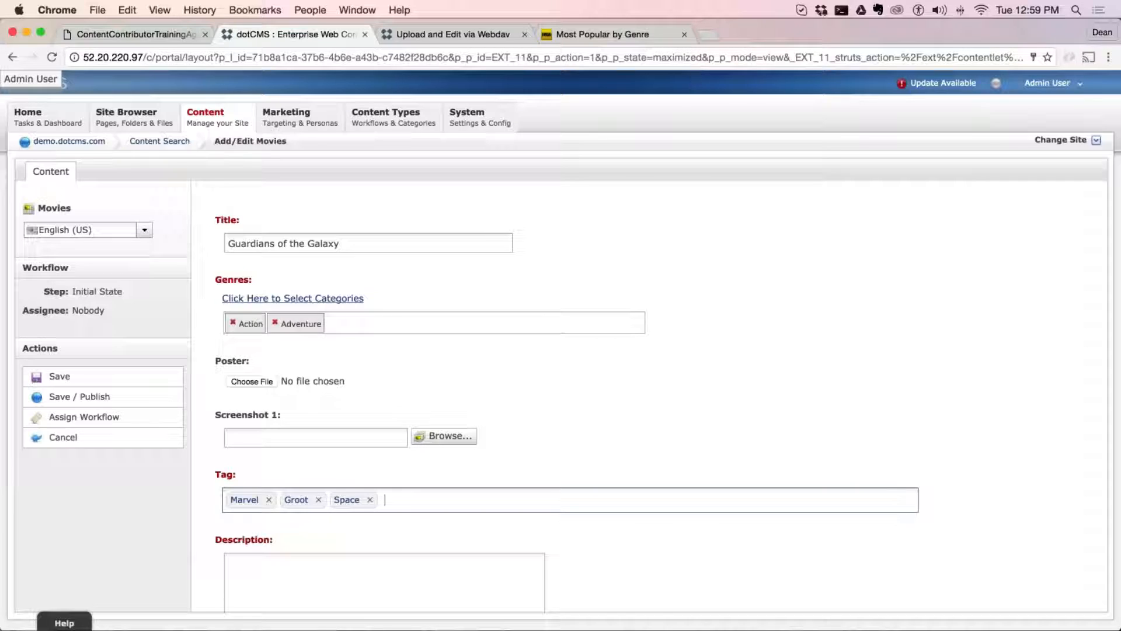
Switch to the IMDb page and search for "space" from the site's search box
click(602, 34)
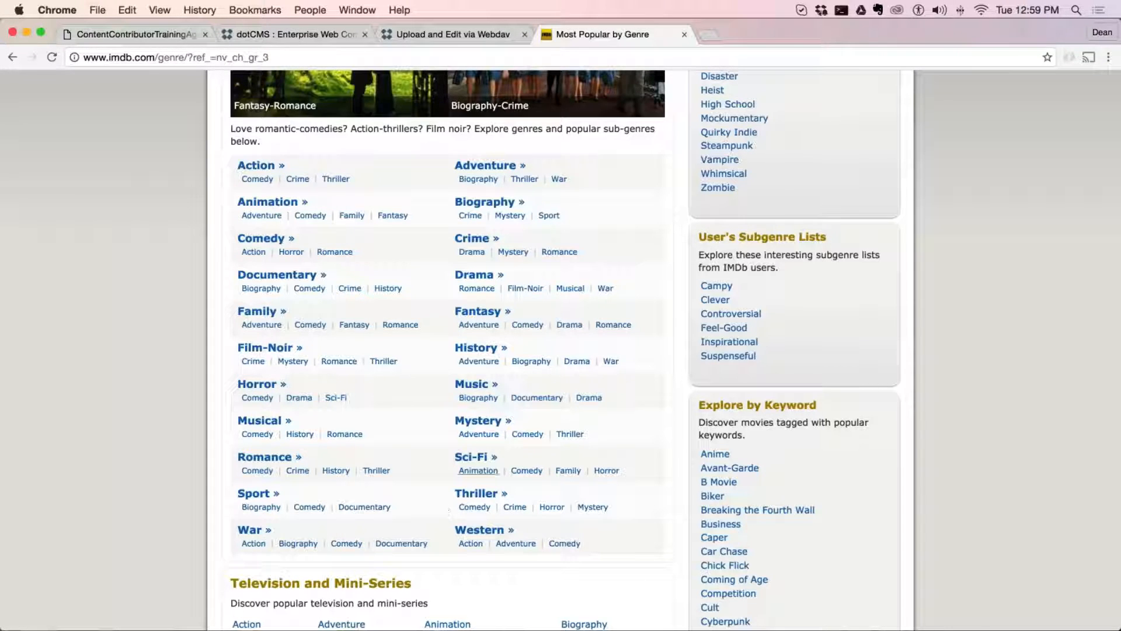
scroll(550, 380, up, 5)
click(406, 96)
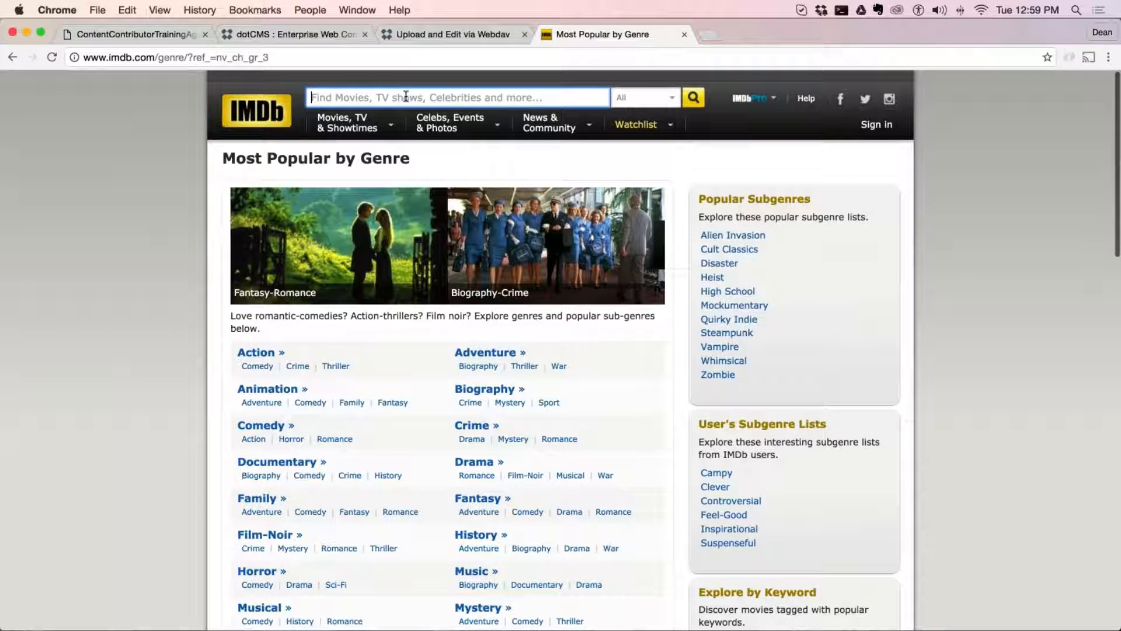
text(spac)
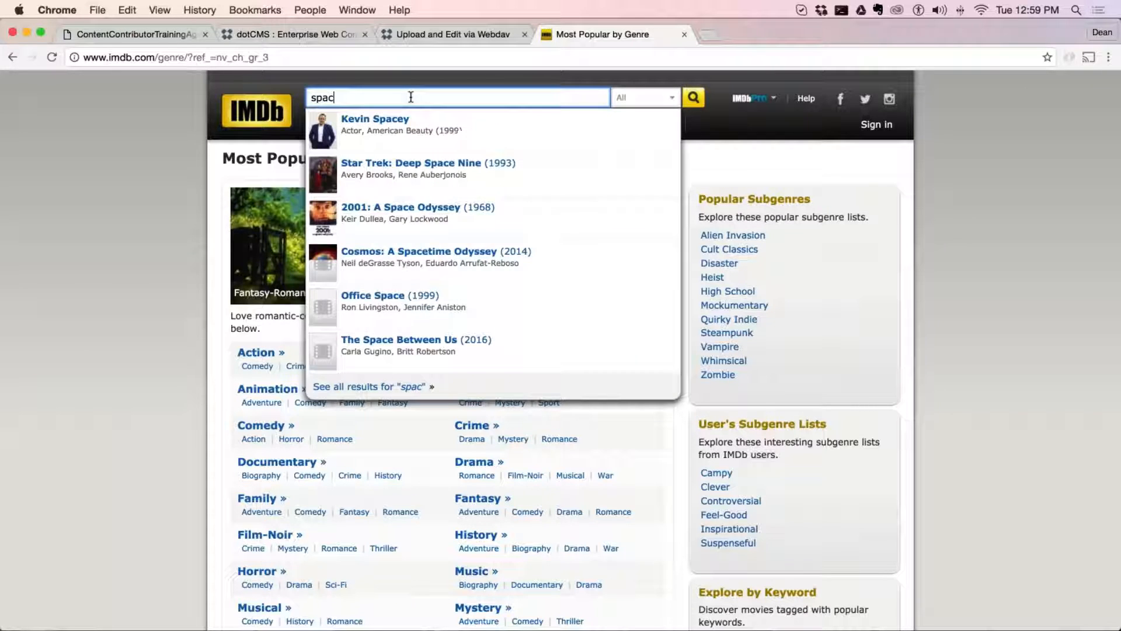
text(e)
Replace the IMDb search text and look up suggestions for "Marvel"
key(BackSpace)
key(BackSpace)
key(BackSpace)
key(BackSpace)
key(BackSpace)
text(s)
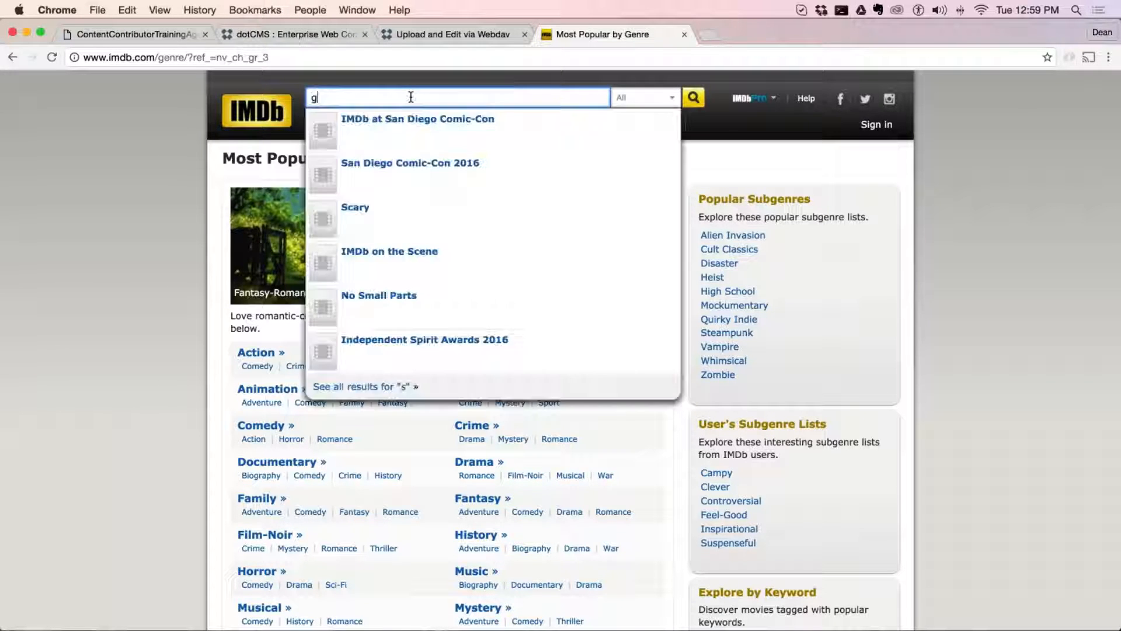
text(reat)
key(BackSpace)
key(BackSpace)
key(BackSpace)
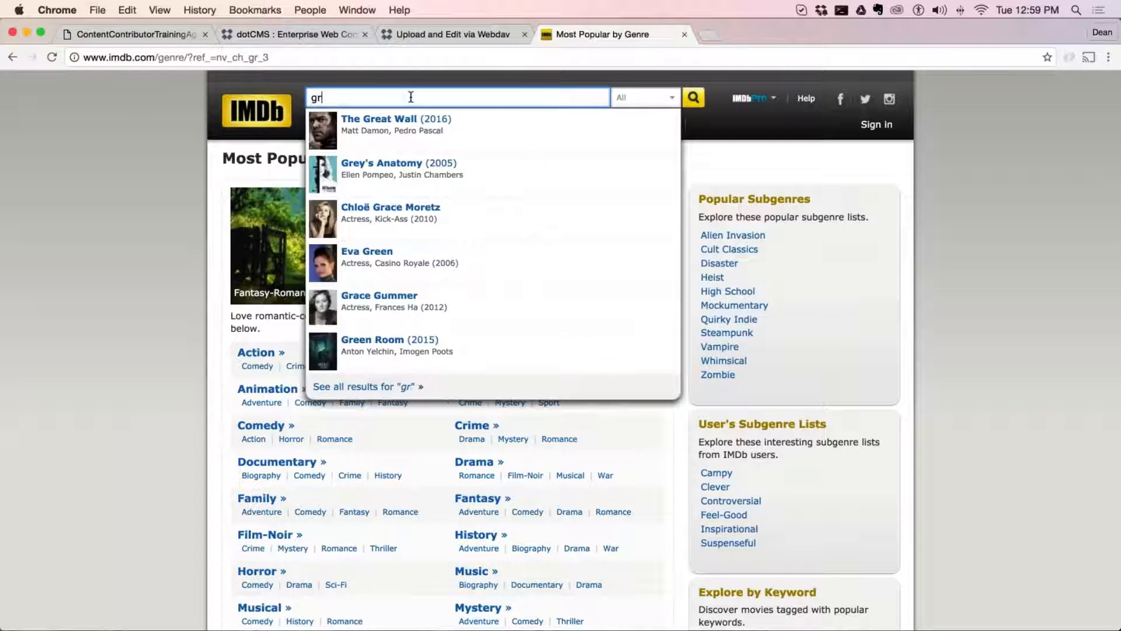
key(BackSpace)
key(BackSpace)
text(Marvel)
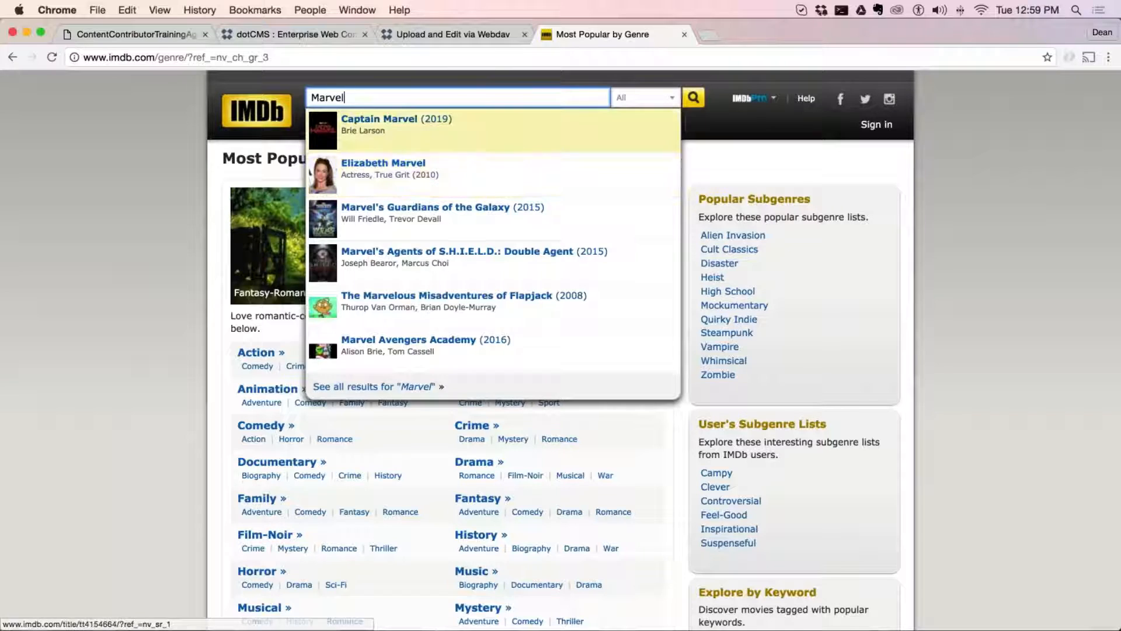
Switch back to the dotCMS movie form and compare its Tag field with its Genres field
click(420, 40)
click(306, 35)
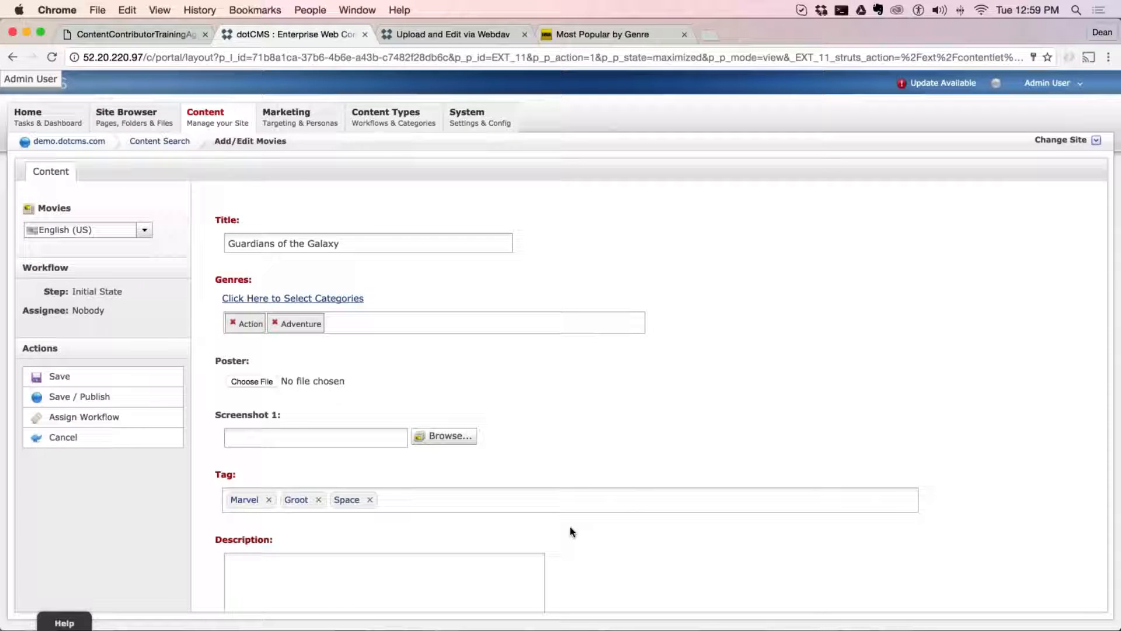
drag(238, 475, 215, 475)
scroll(487, 483, down, 2)
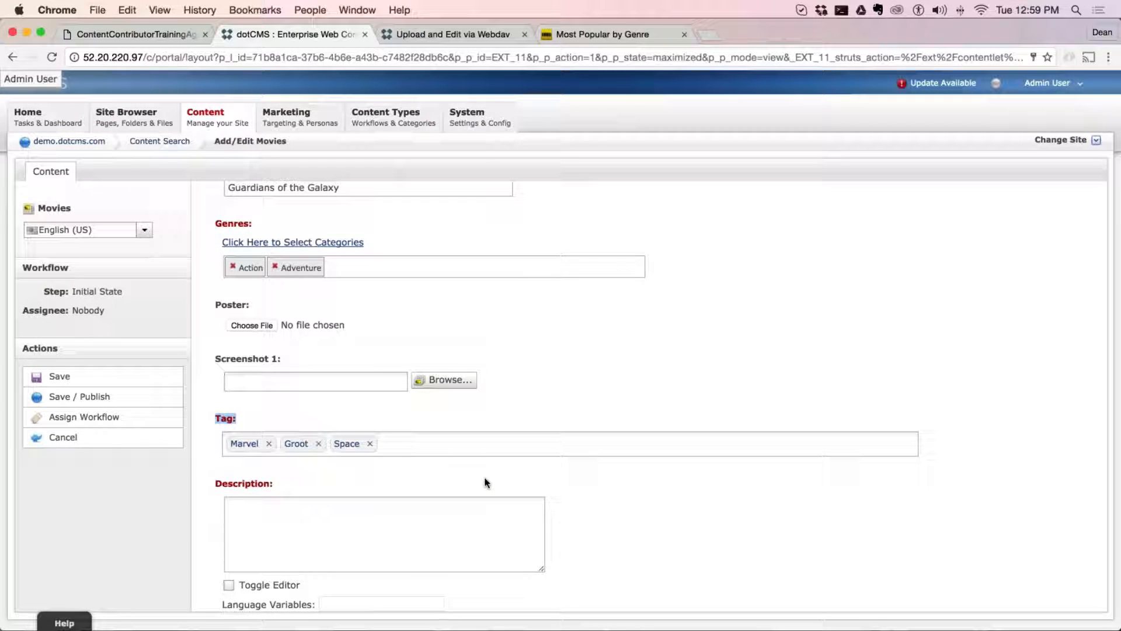
drag(253, 224, 215, 224)
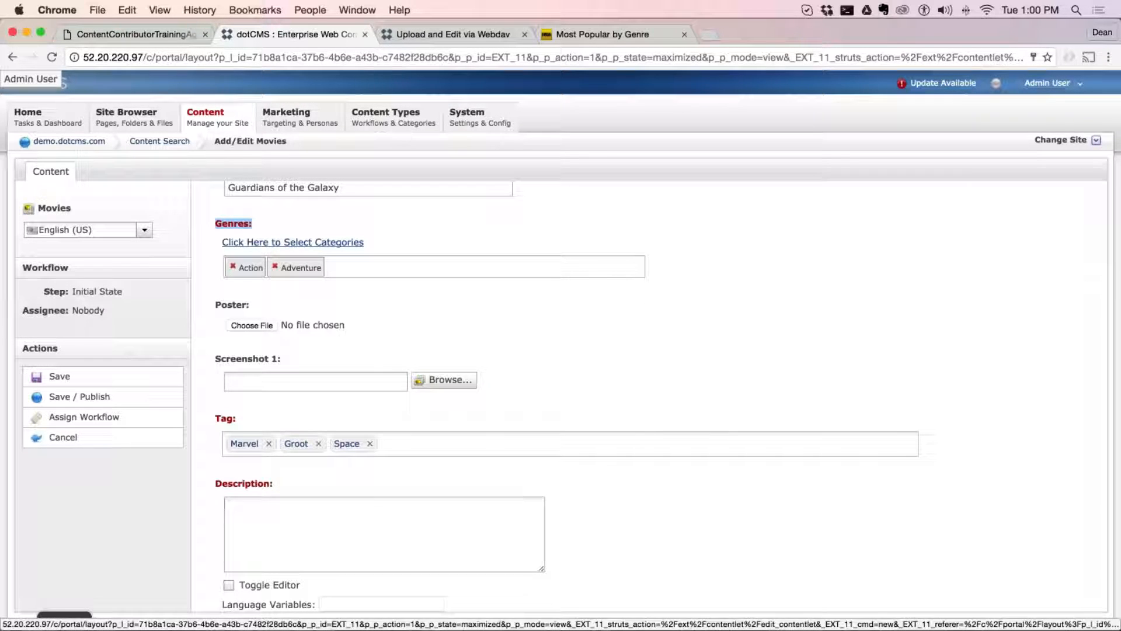
Switch to the IMDb page and review the main genres and sub-genres under Most Popular by Genre
click(611, 35)
click(157, 444)
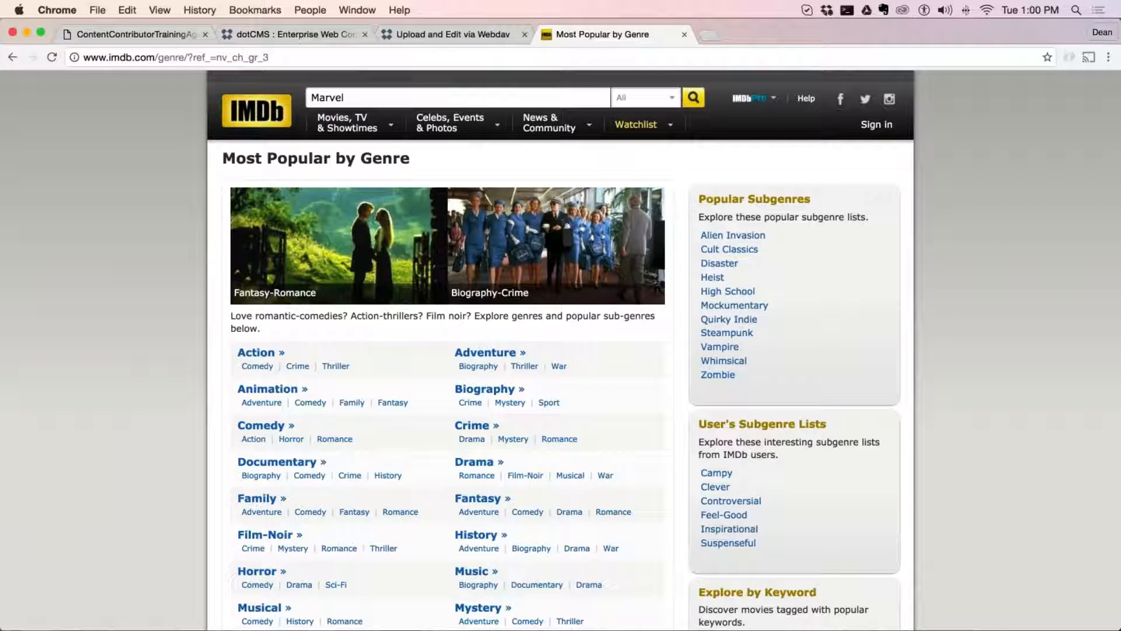
scroll(353, 512, down, 4)
scroll(269, 431, down, 1)
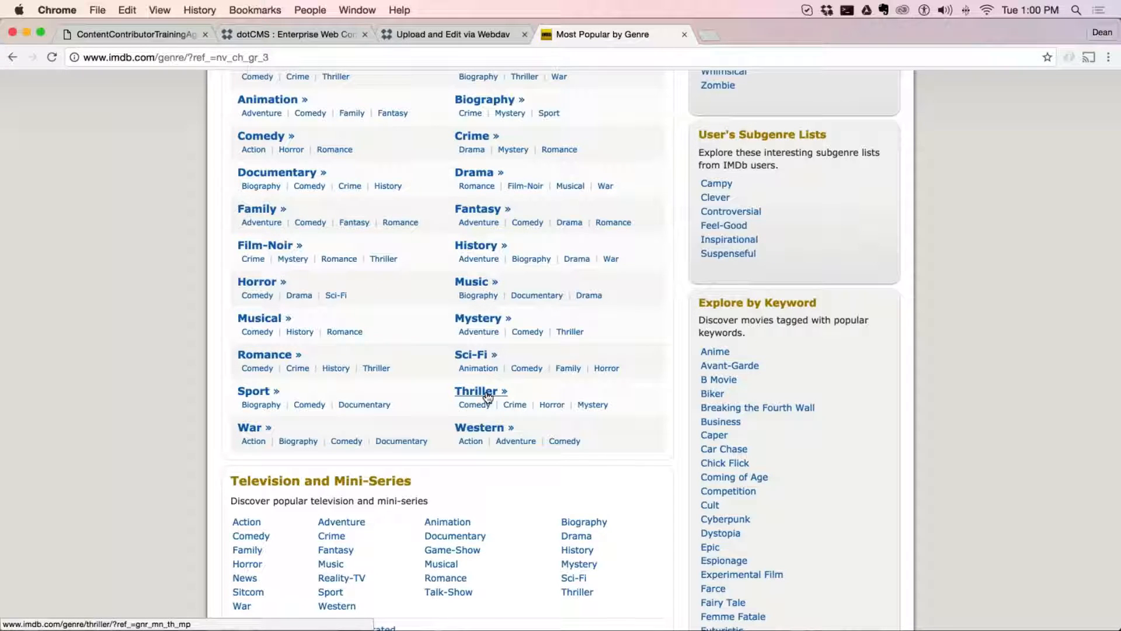
Return to the dotCMS movie form, clear the category filter, and add Animation to the movie's genres
click(417, 33)
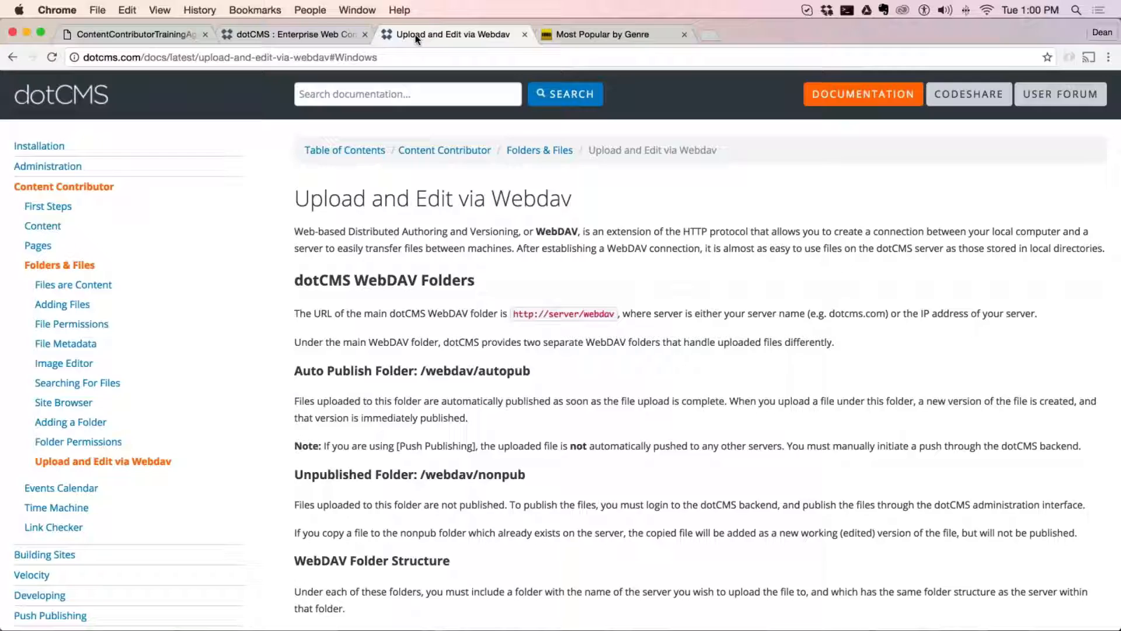
click(314, 35)
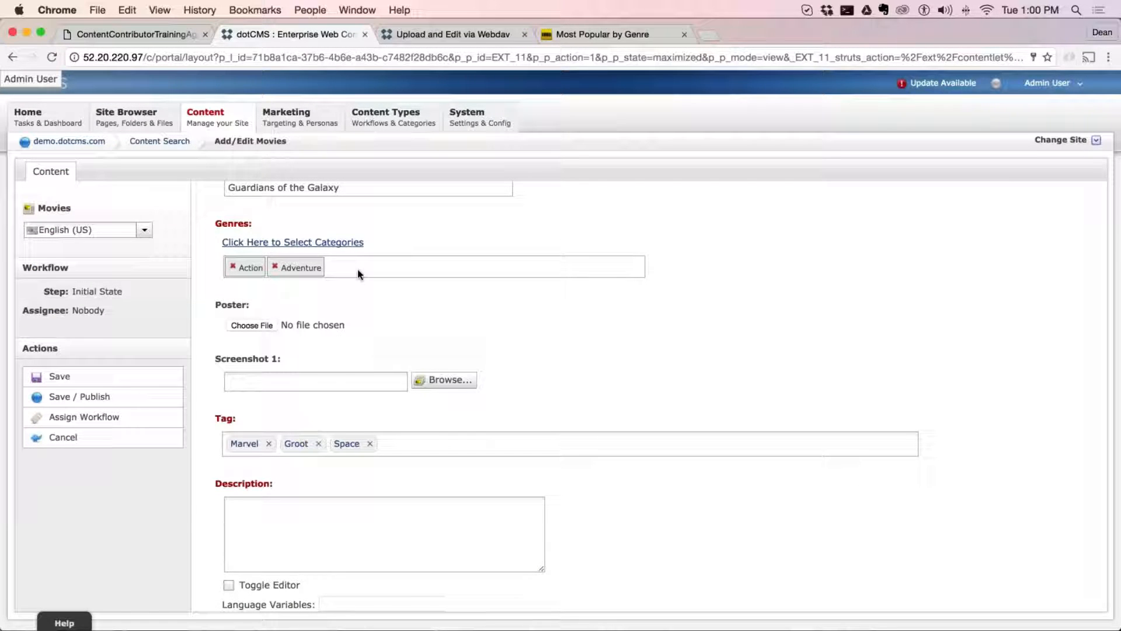
click(325, 242)
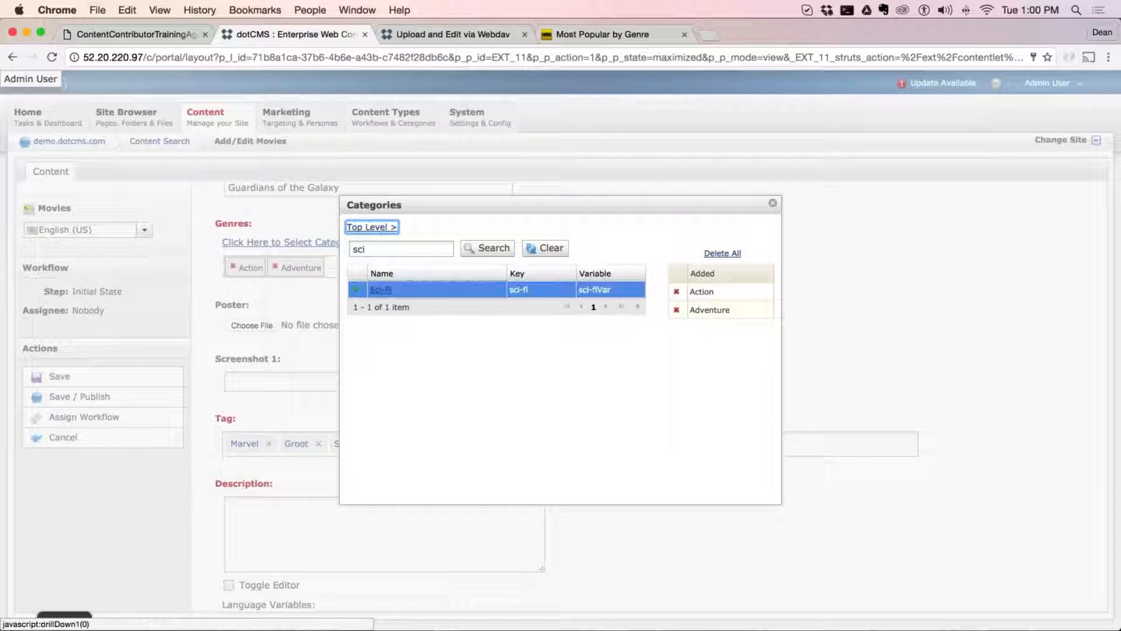
click(545, 248)
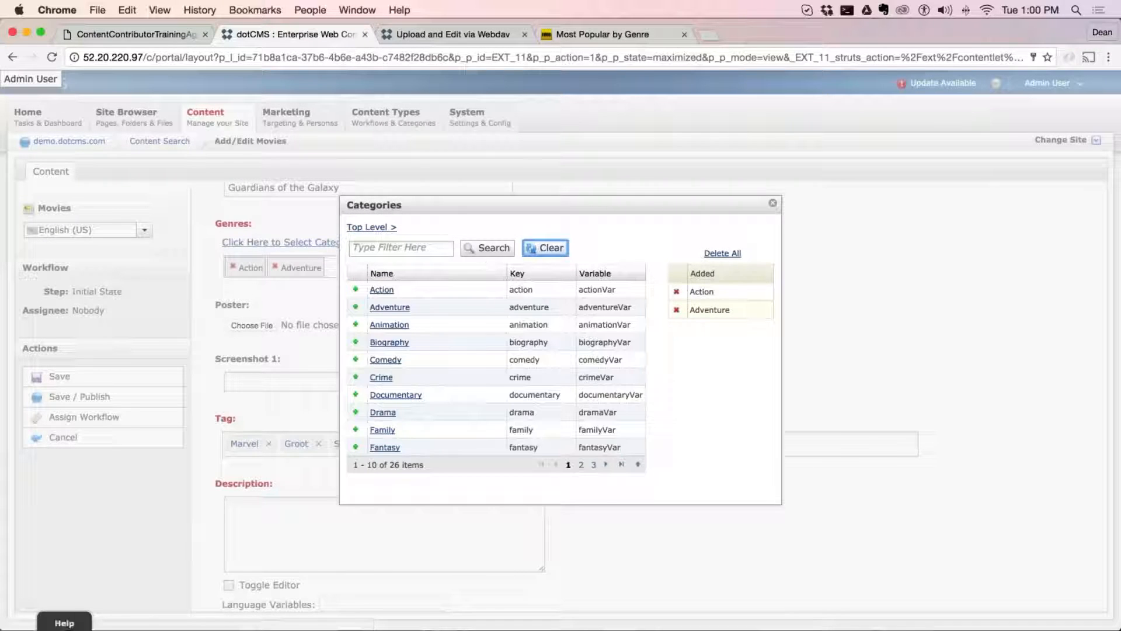
click(358, 291)
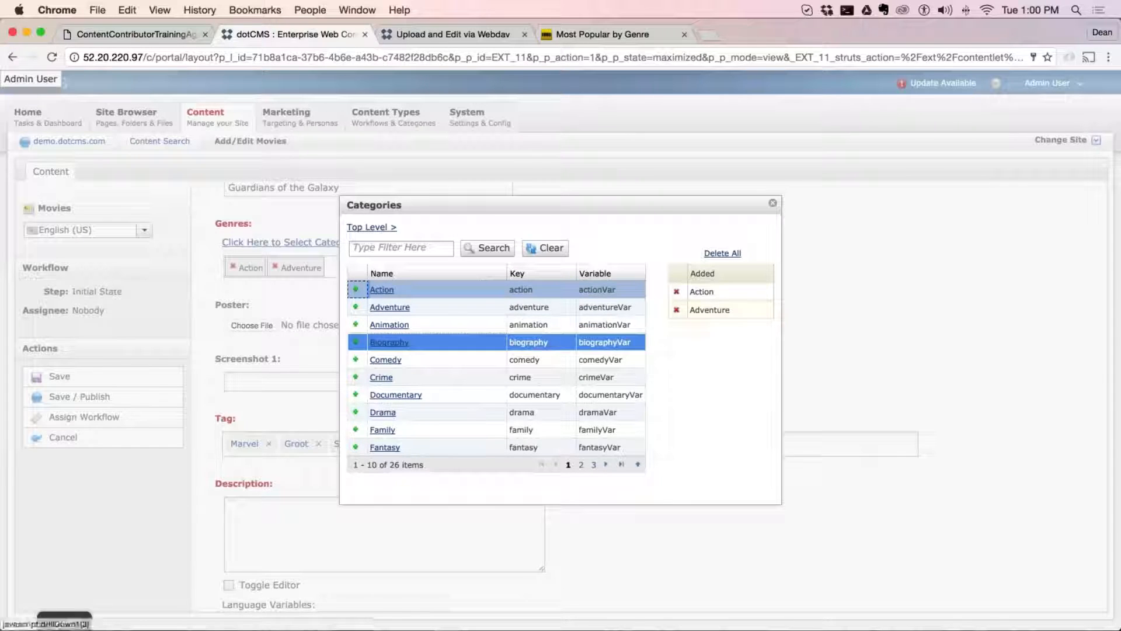
click(362, 327)
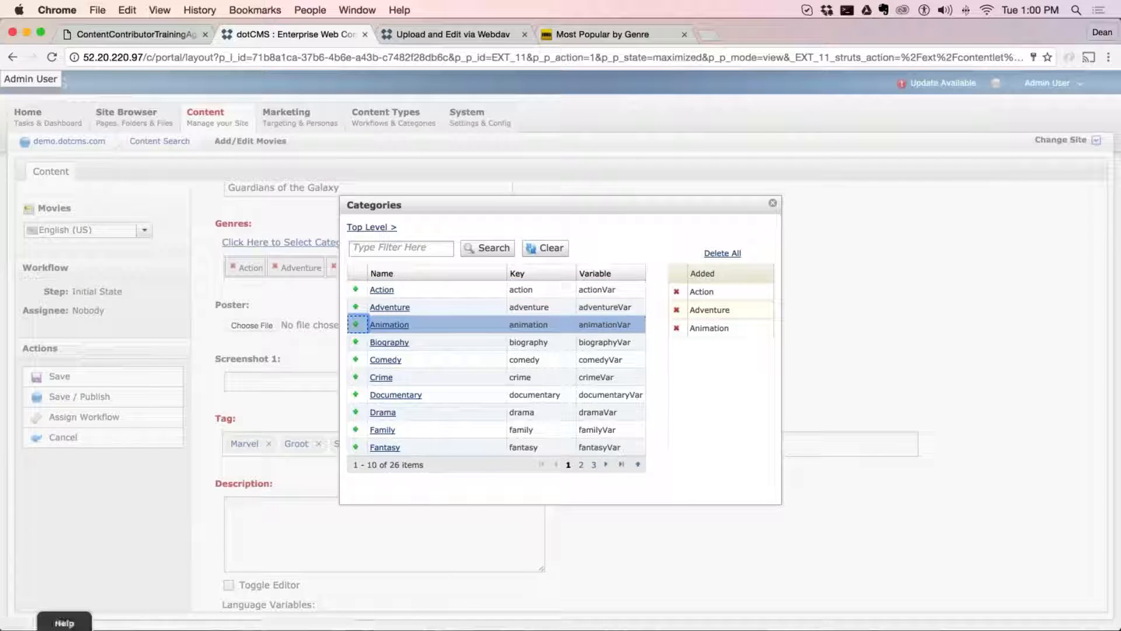
click(774, 205)
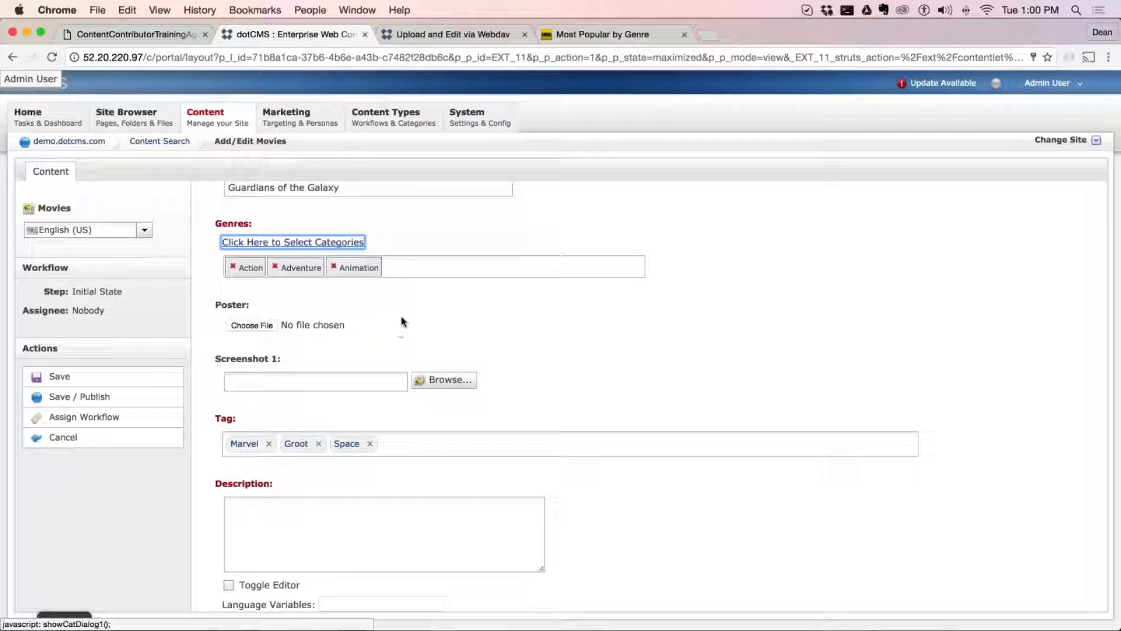
Examine the movie's Tag field alongside its selected genre categories
click(397, 446)
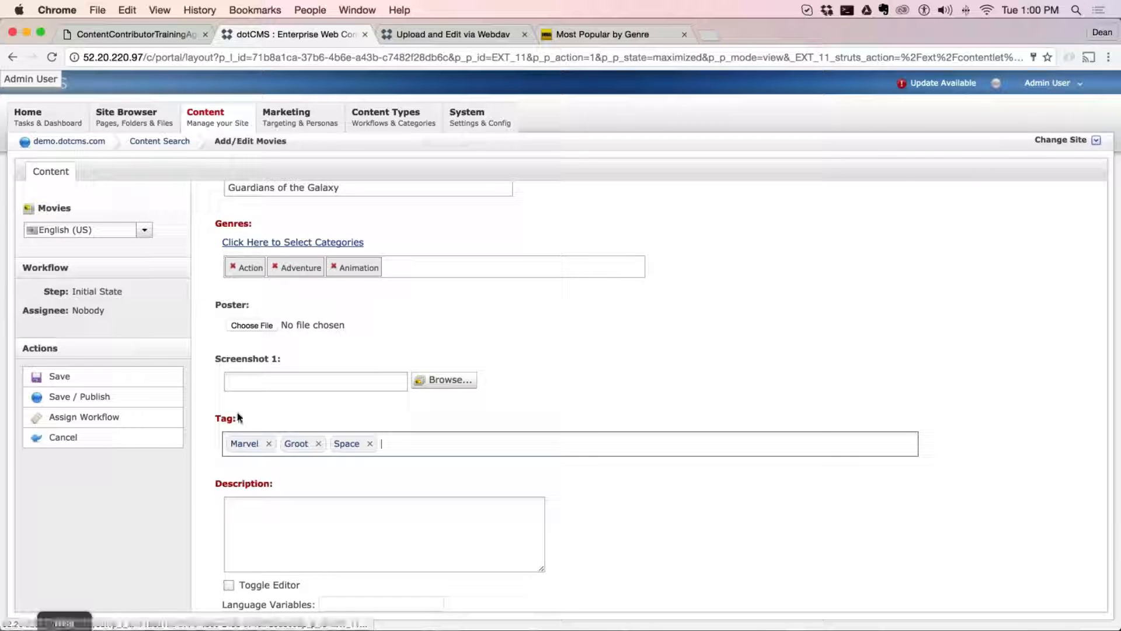
drag(238, 418, 215, 418)
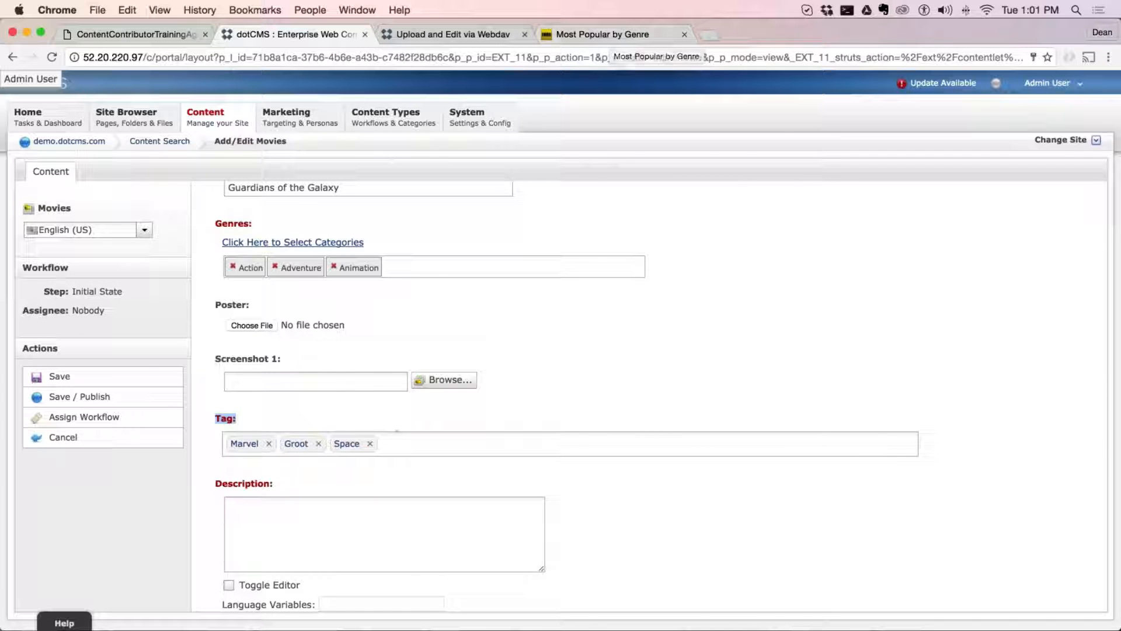
drag(389, 239, 159, 303)
click(159, 303)
drag(237, 419, 215, 420)
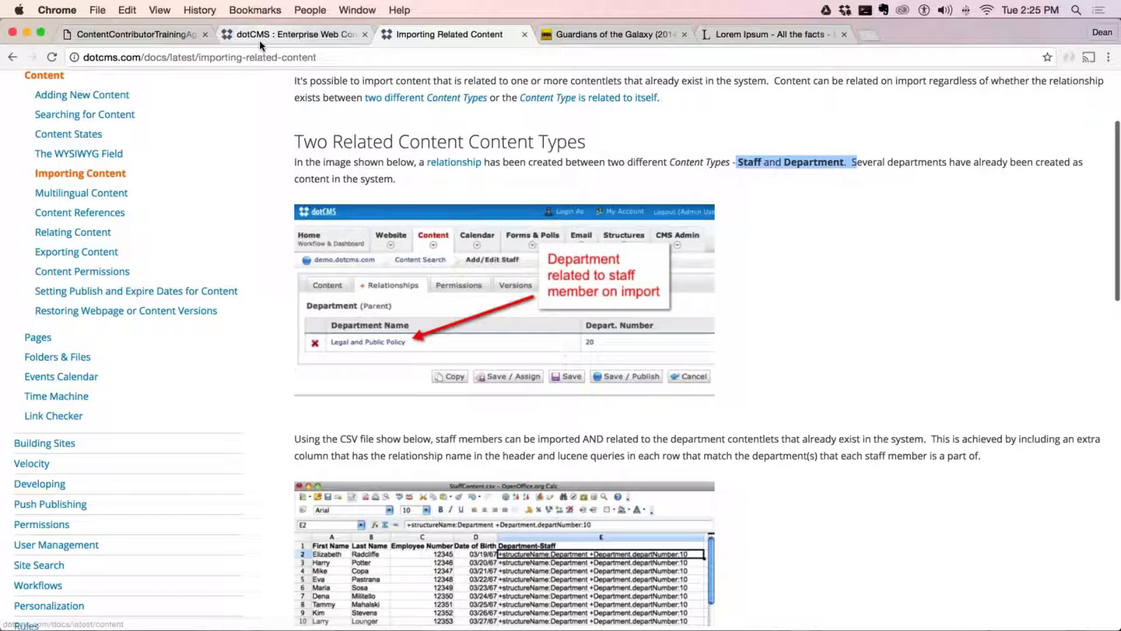
Cancel editing Sample Movie 1 and return to the Movies content search
click(261, 40)
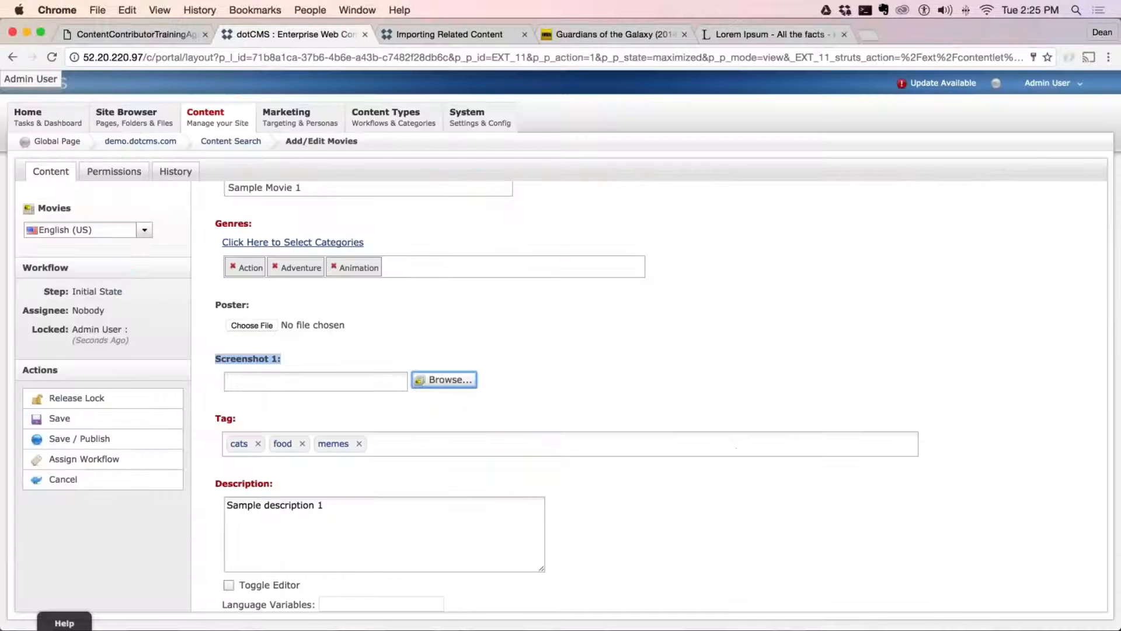
scroll(528, 276, up, 2)
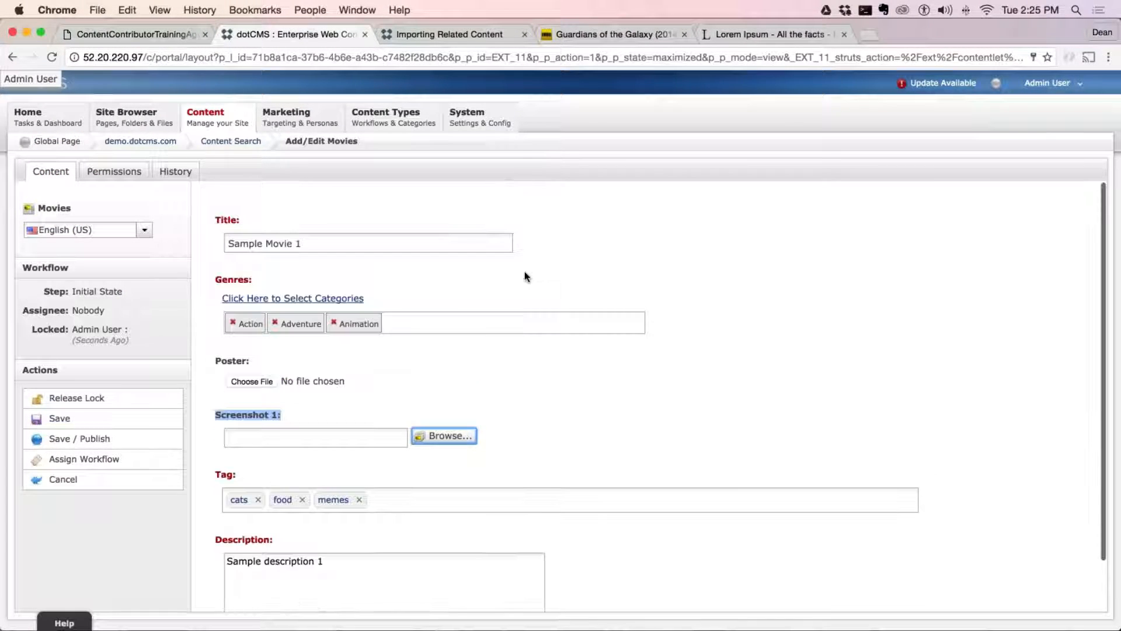
click(87, 479)
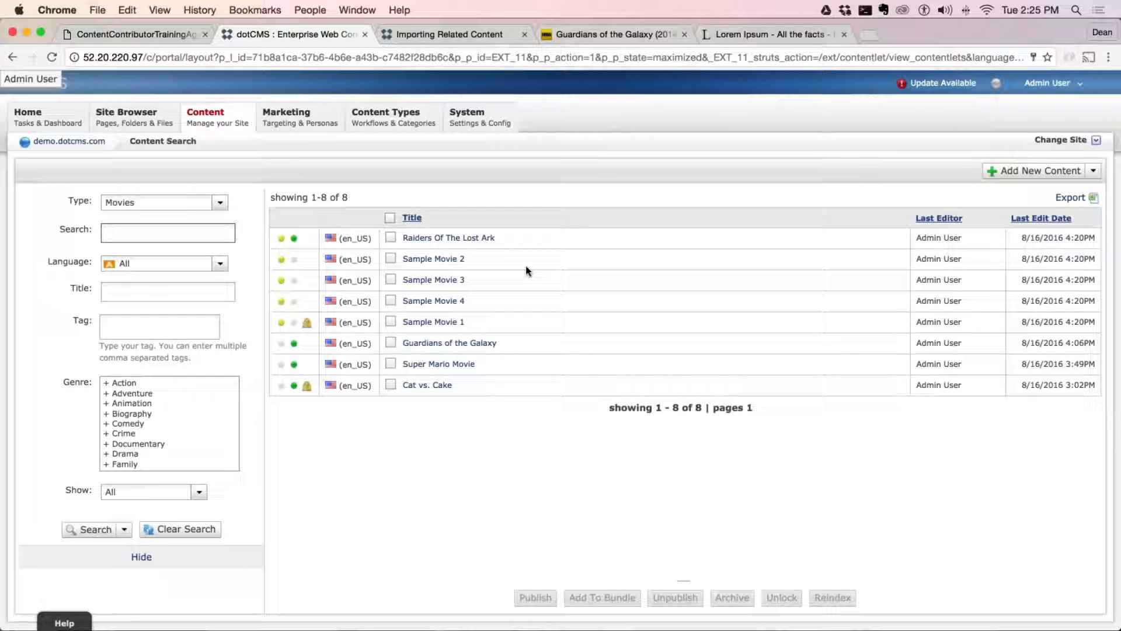
Switch to the dotCMS website page and open the Documentation table of contents by way of the site's home page
click(439, 36)
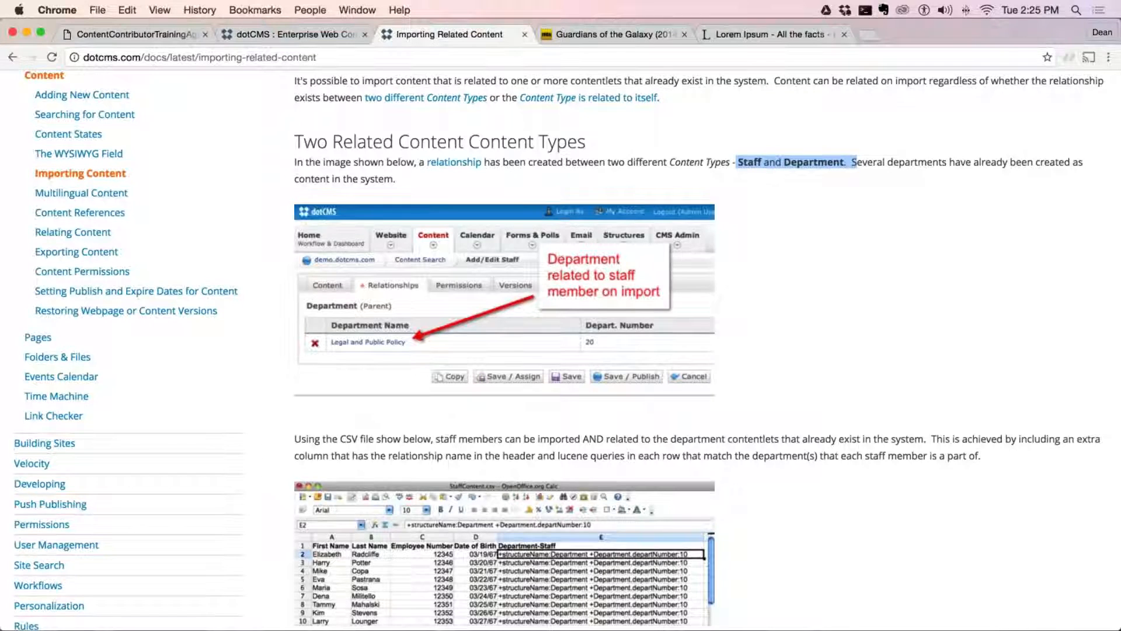
scroll(598, 411, up, 5)
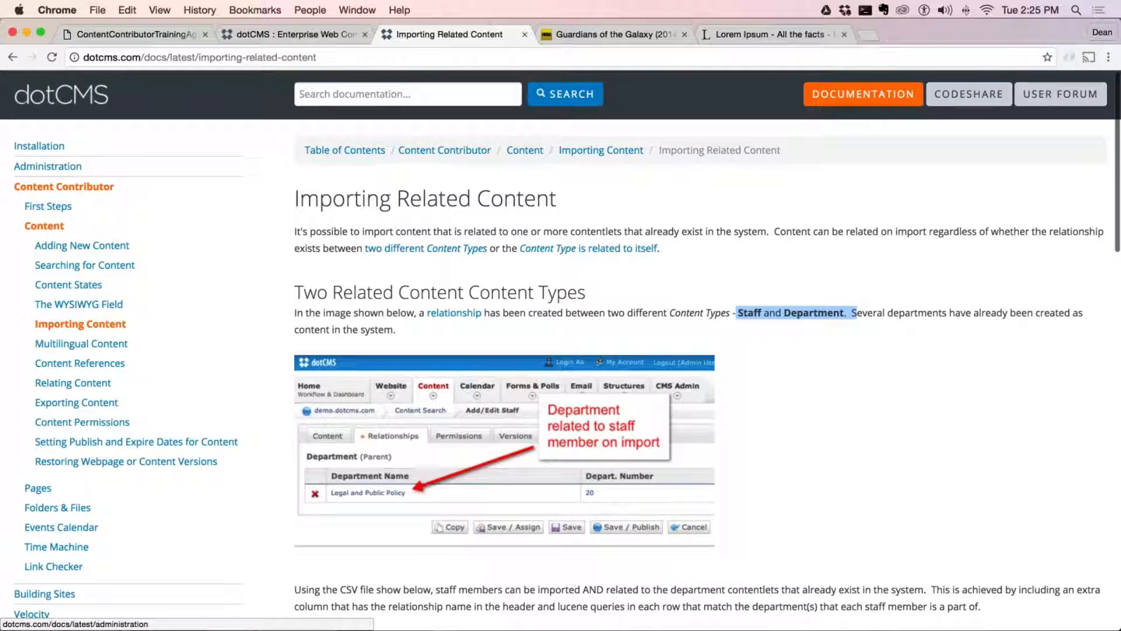
click(61, 94)
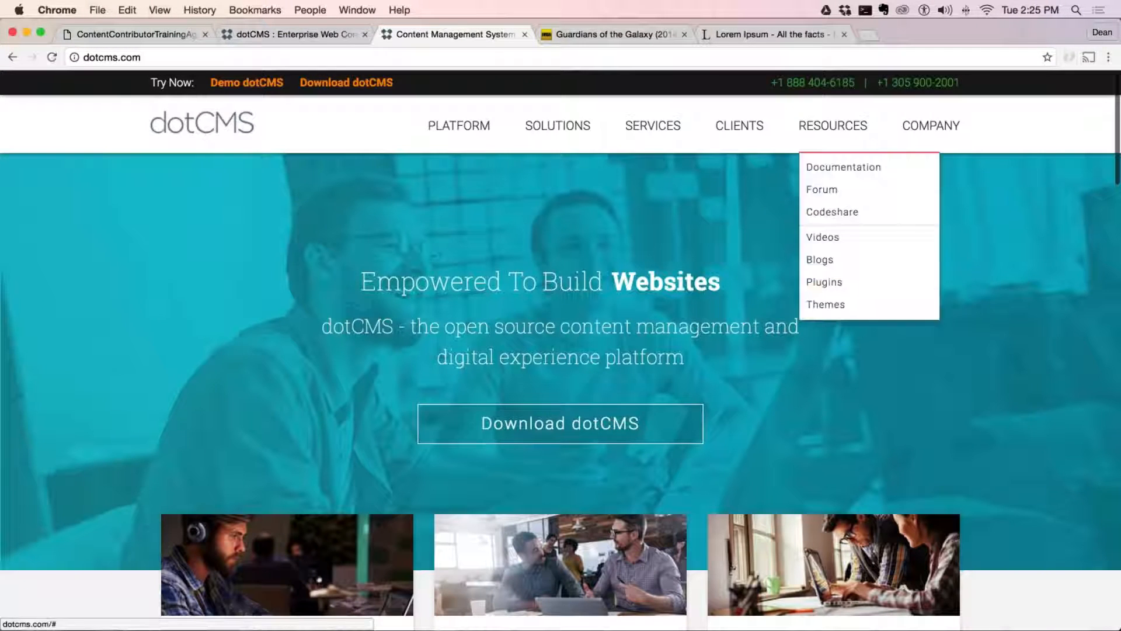
mouse_move(833, 129)
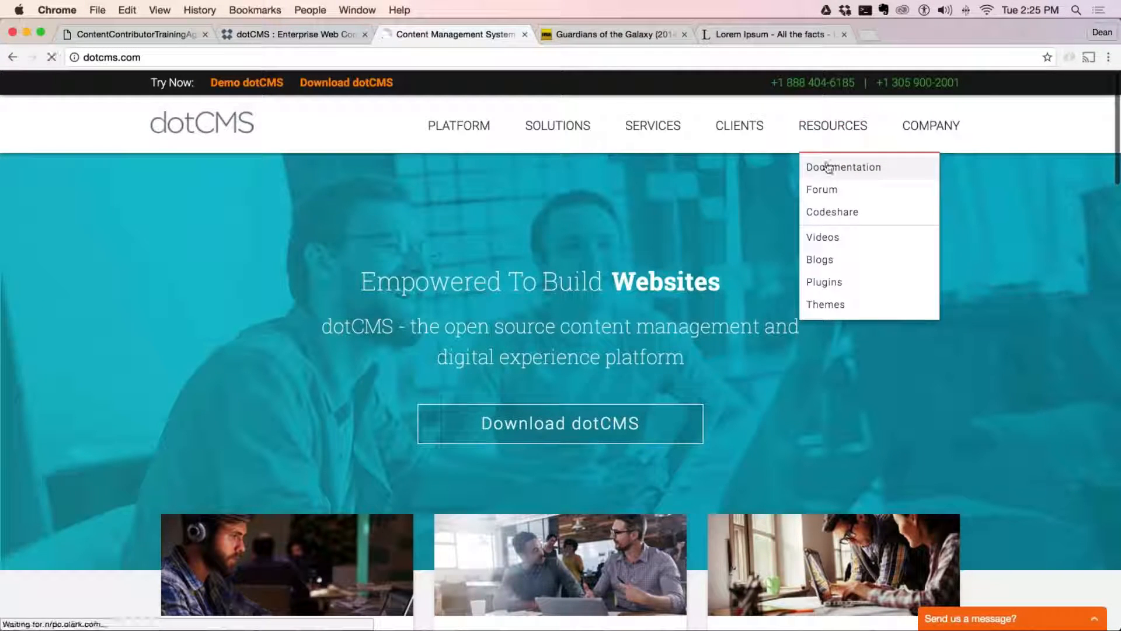
click(831, 167)
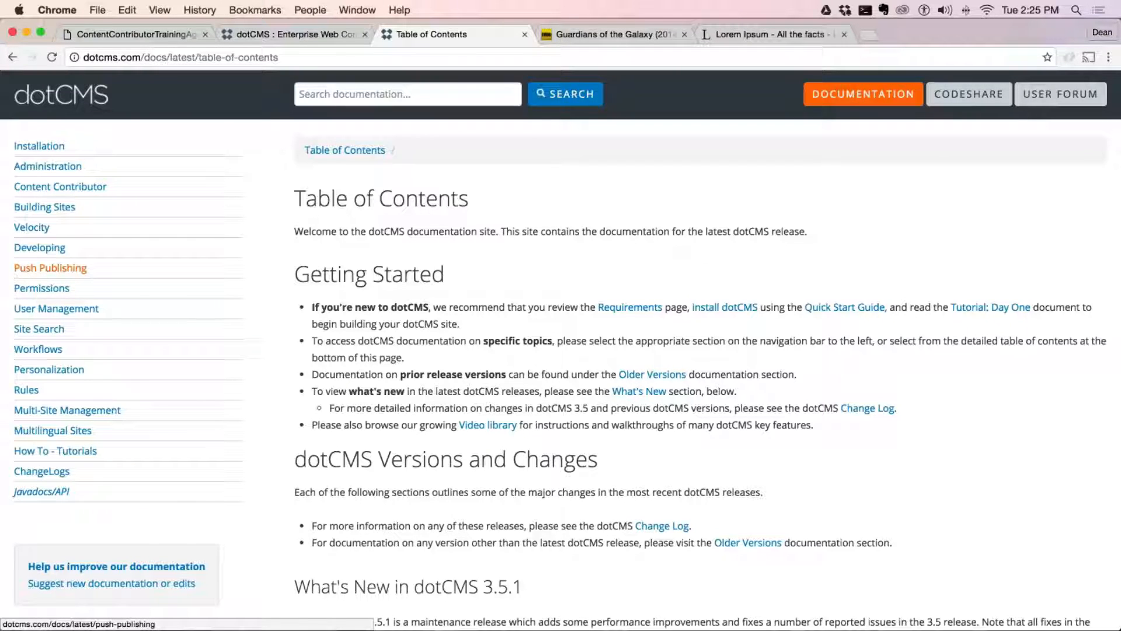
Open the Push Publishing documentation and look through its list of subtopics
click(58, 271)
scroll(109, 368, down, 5)
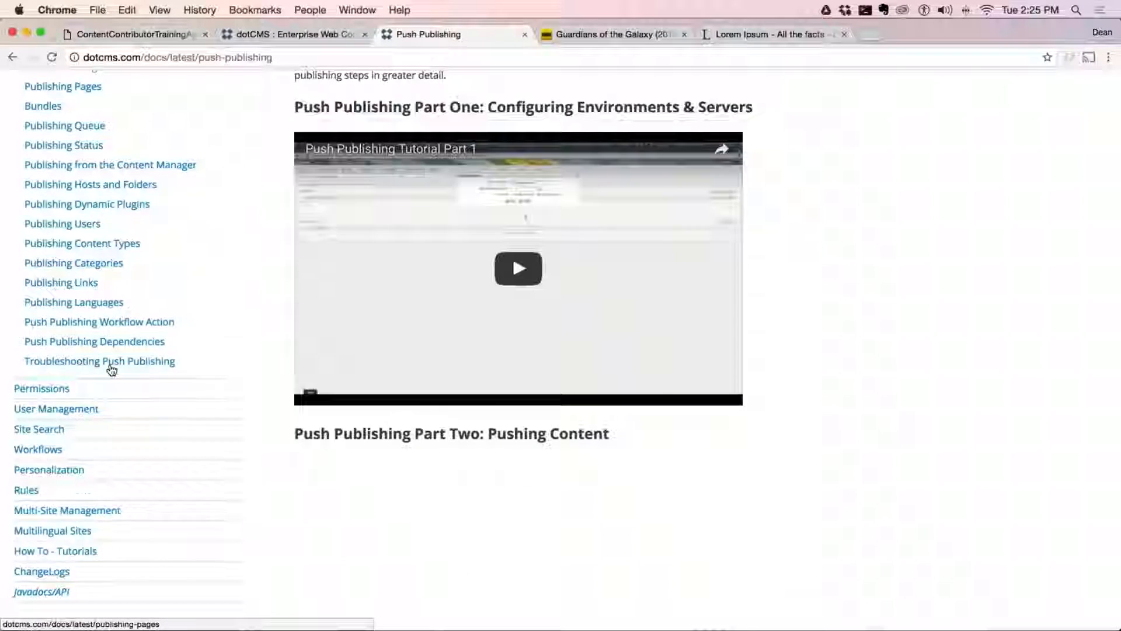
scroll(111, 370, down, 3)
scroll(111, 369, up, 5)
scroll(123, 340, up, 4)
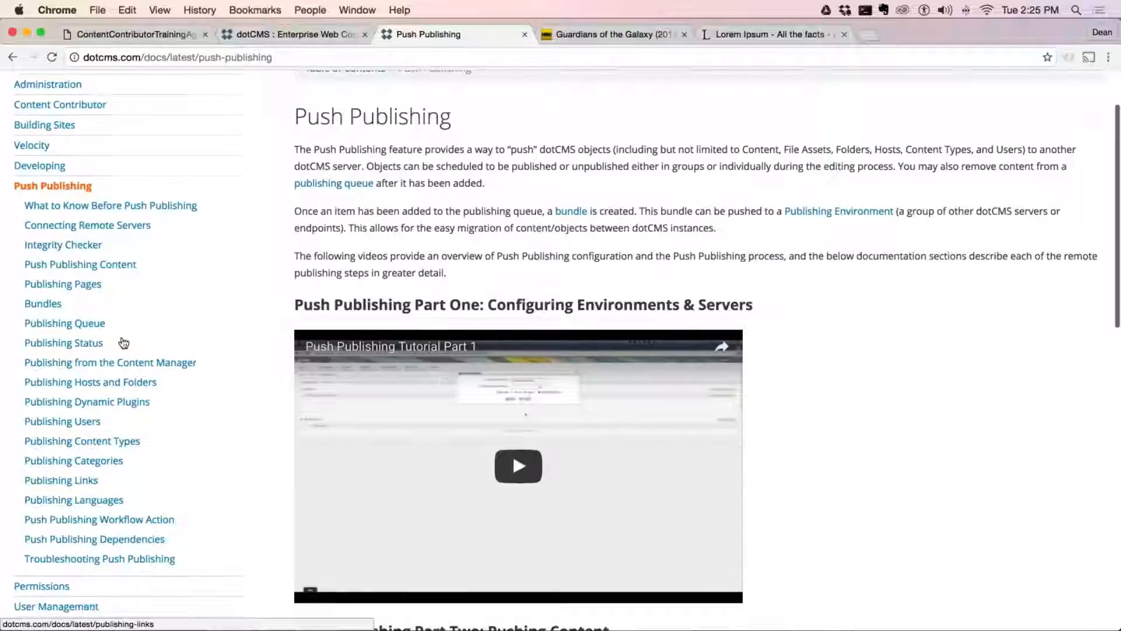
scroll(121, 345, down, 3)
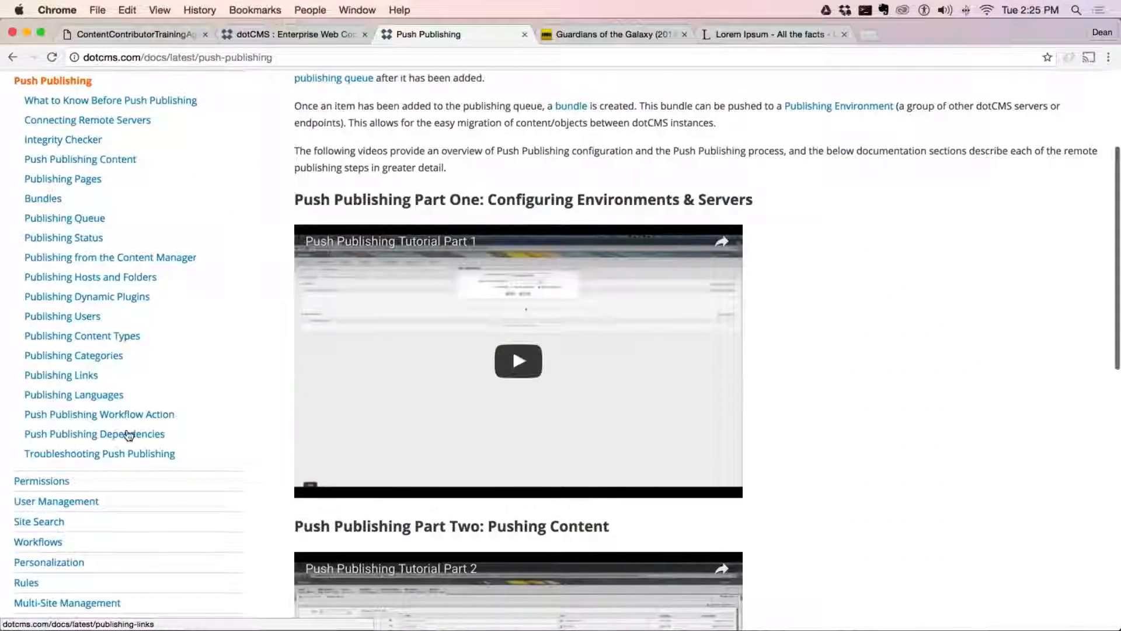
Open the Permissions documentation and look over its subtopics and page content
click(37, 482)
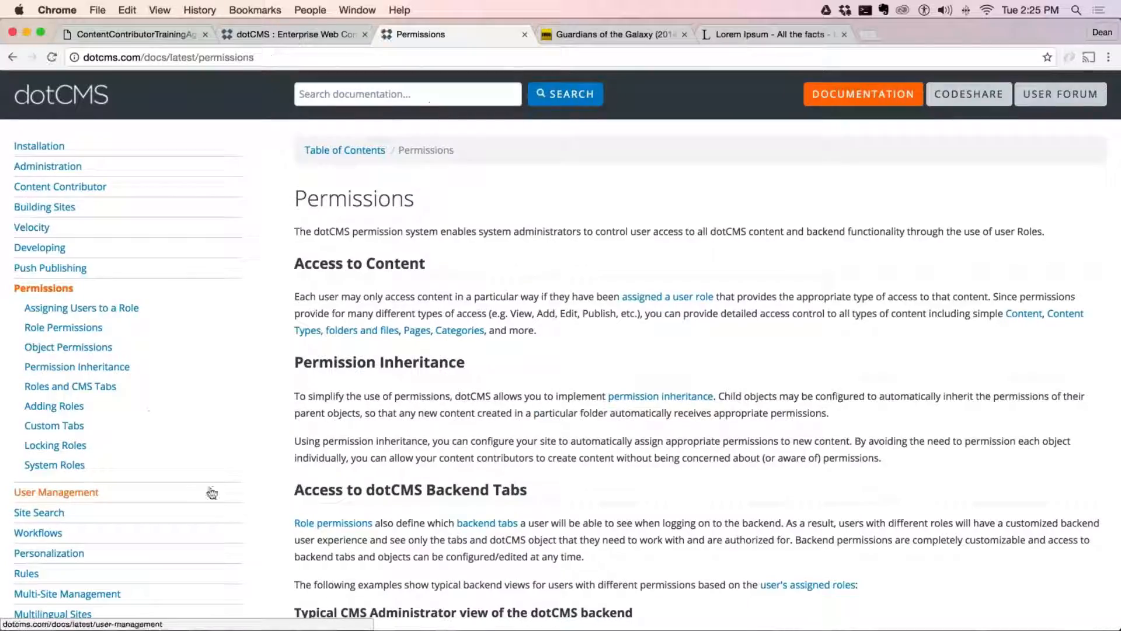
scroll(212, 493, down, 4)
scroll(44, 484, up, 1)
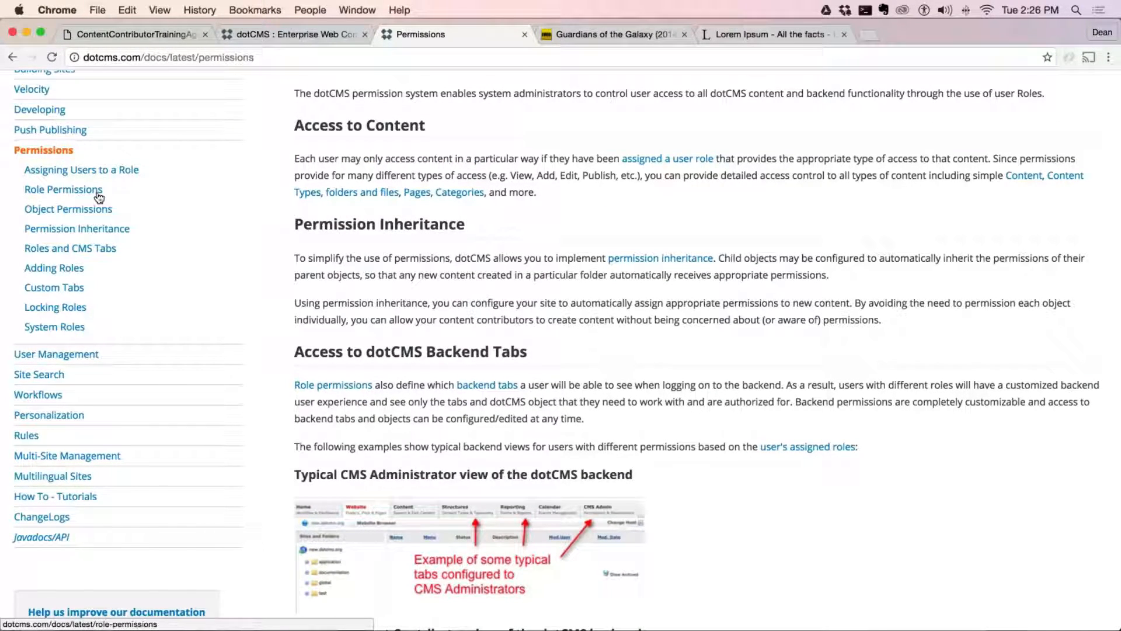
scroll(99, 198, up, 2)
scroll(99, 199, up, 2)
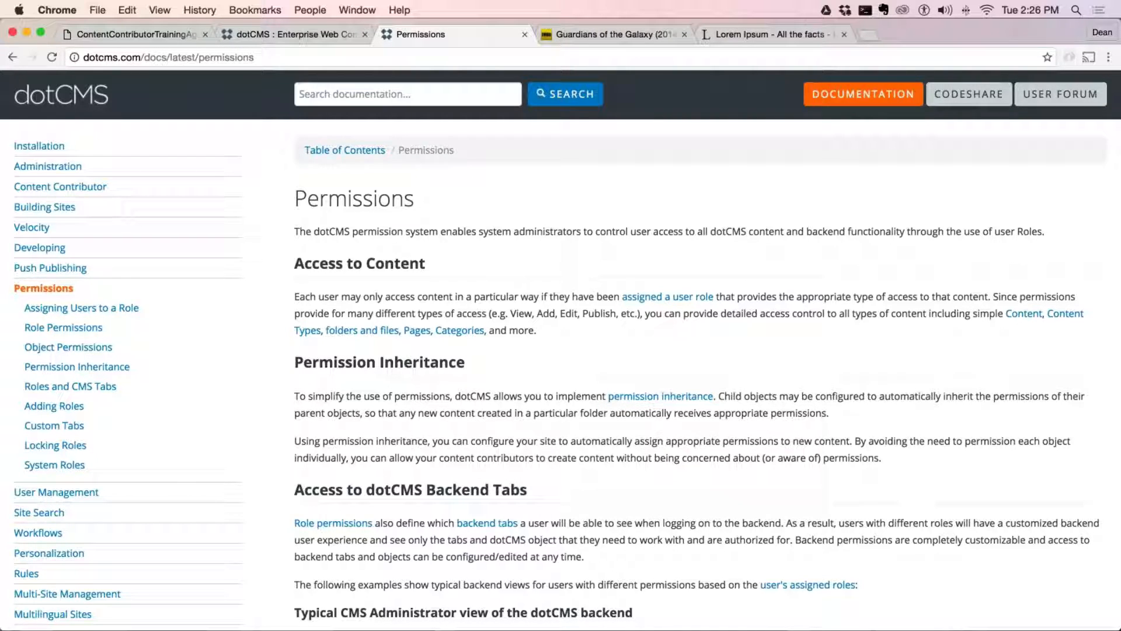
Switch to the dotCMS backend, open the Content Types list and filter it to the Content kind
click(288, 36)
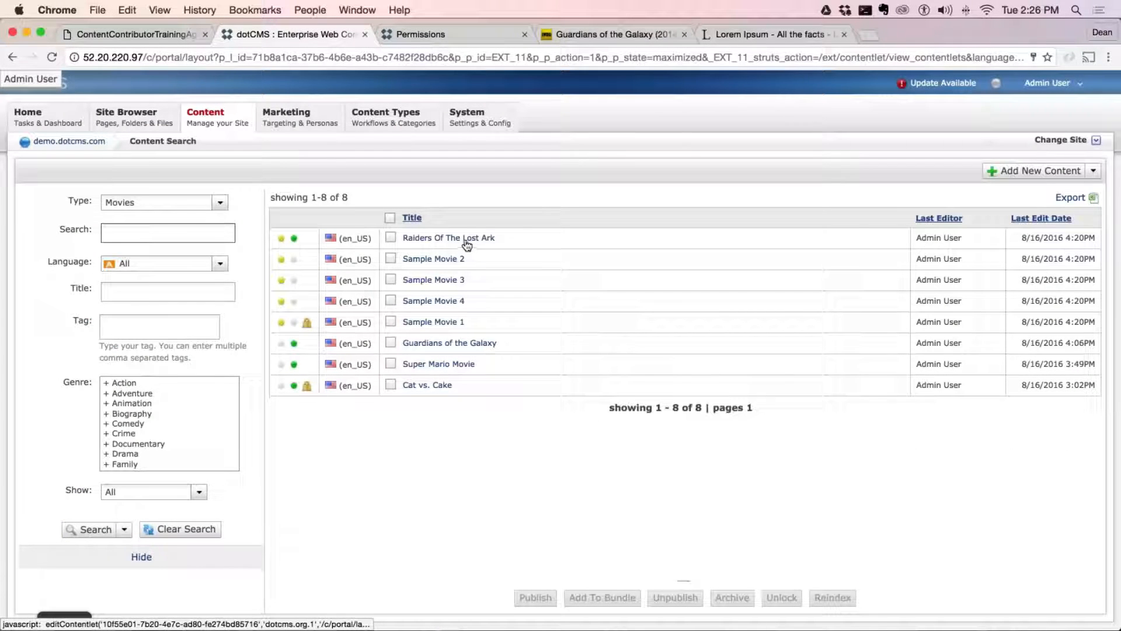
mouse_move(395, 118)
click(402, 142)
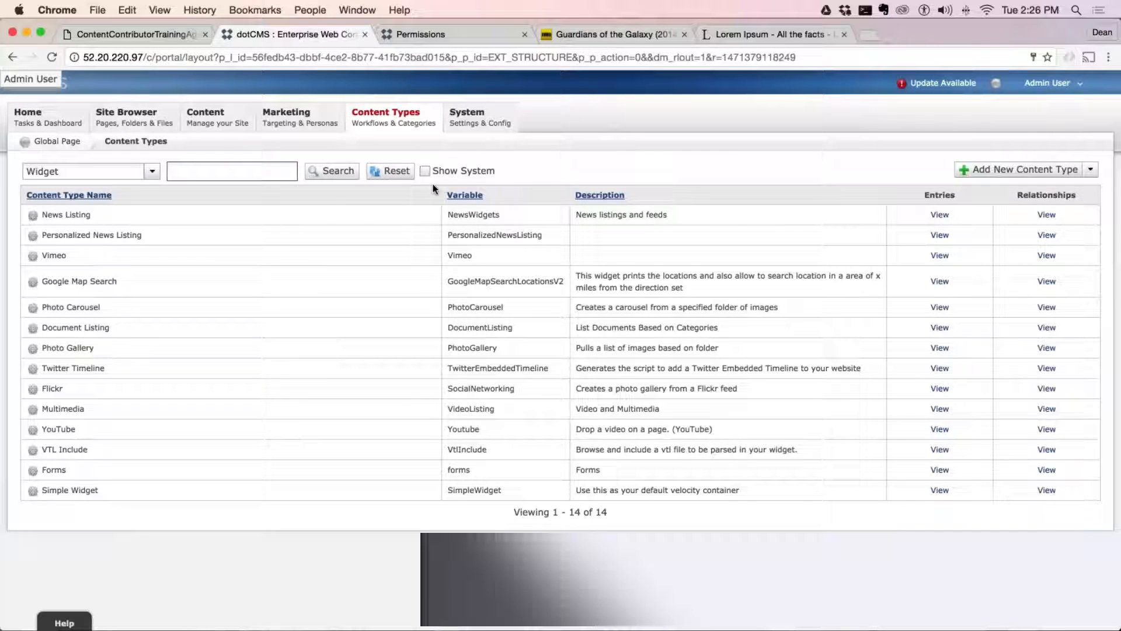
click(58, 171)
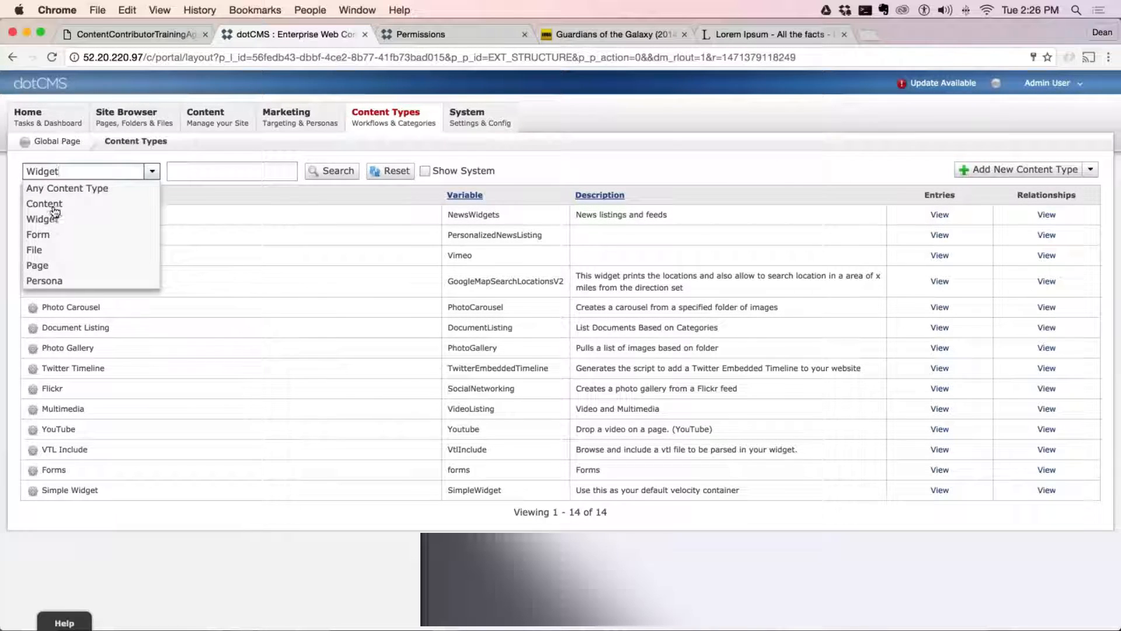
click(53, 204)
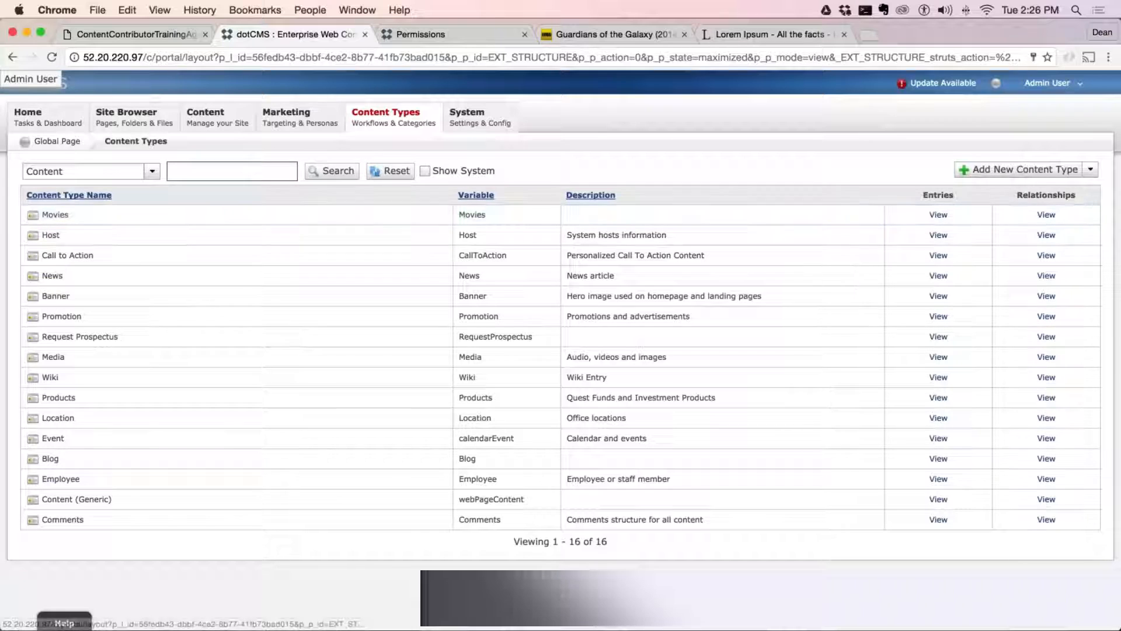
click(152, 171)
mouse_move(393, 123)
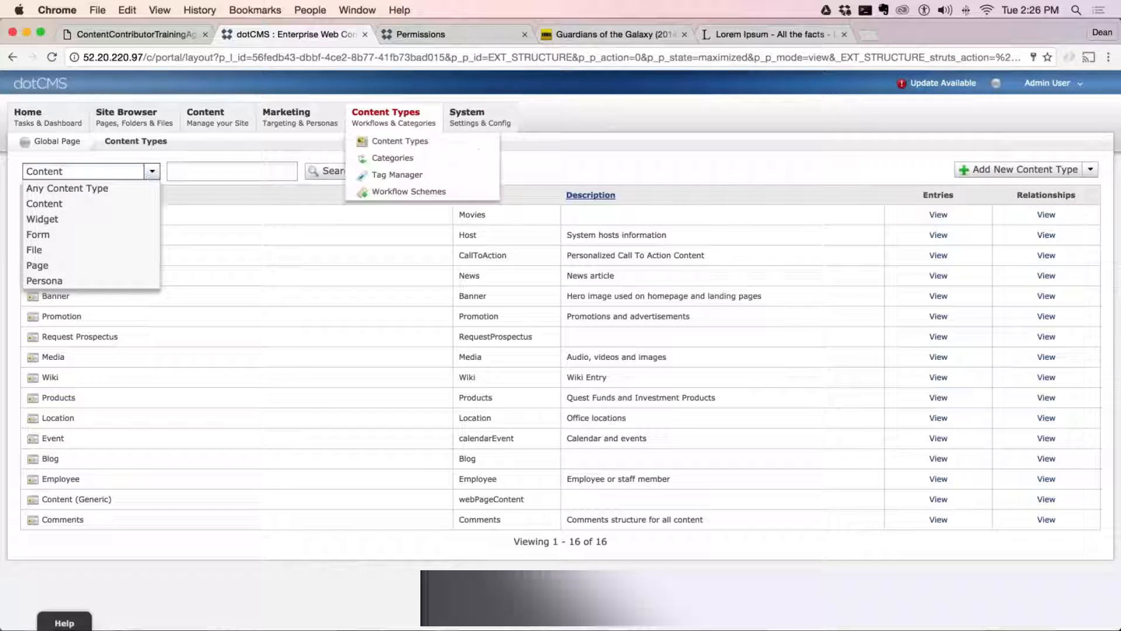
Open the content search and filter it to the Employee content type
mouse_move(206, 117)
click(233, 140)
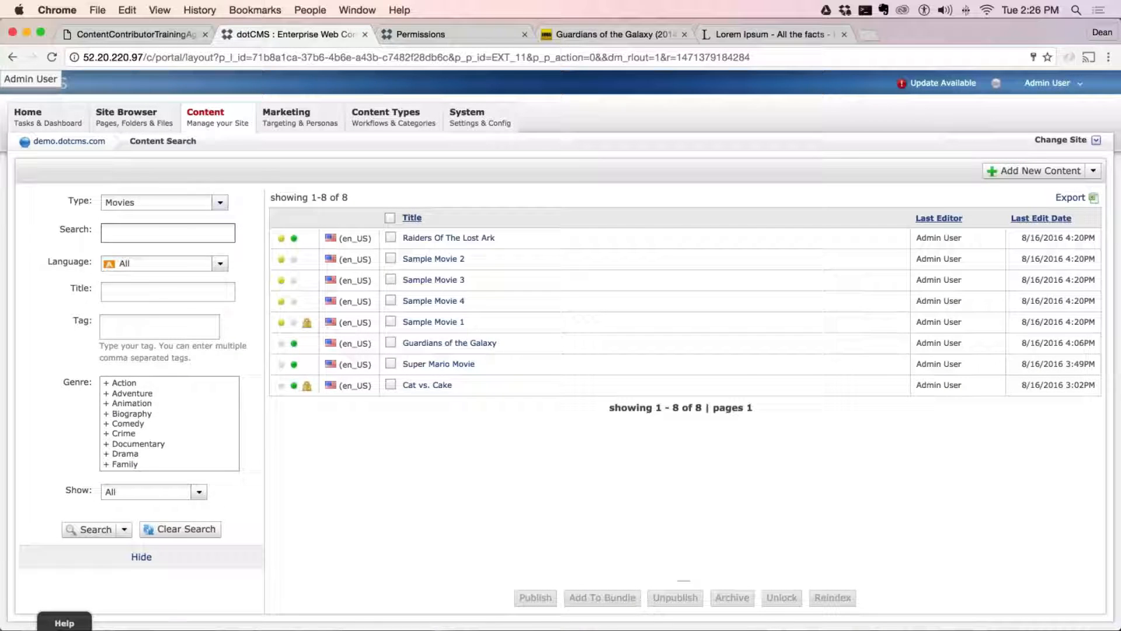
click(220, 203)
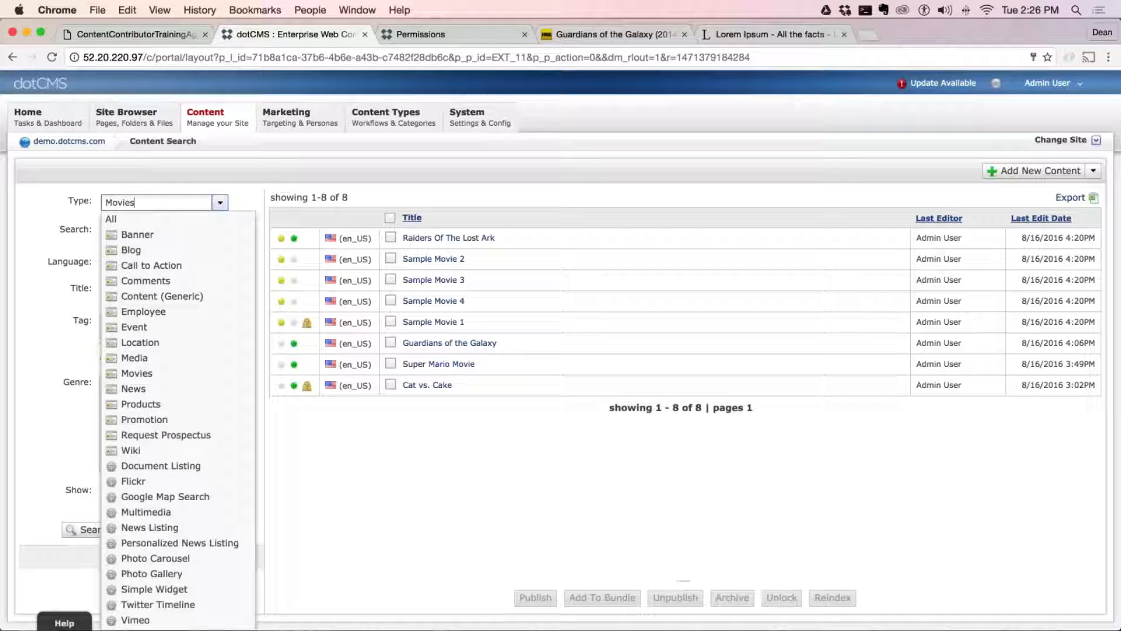
click(143, 312)
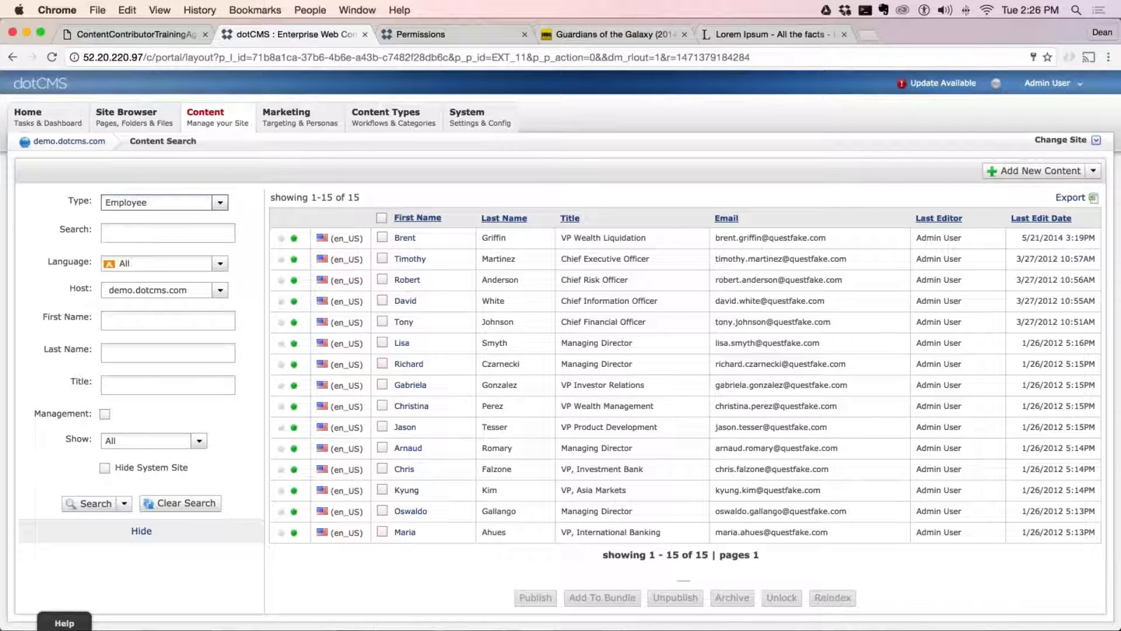
click(220, 202)
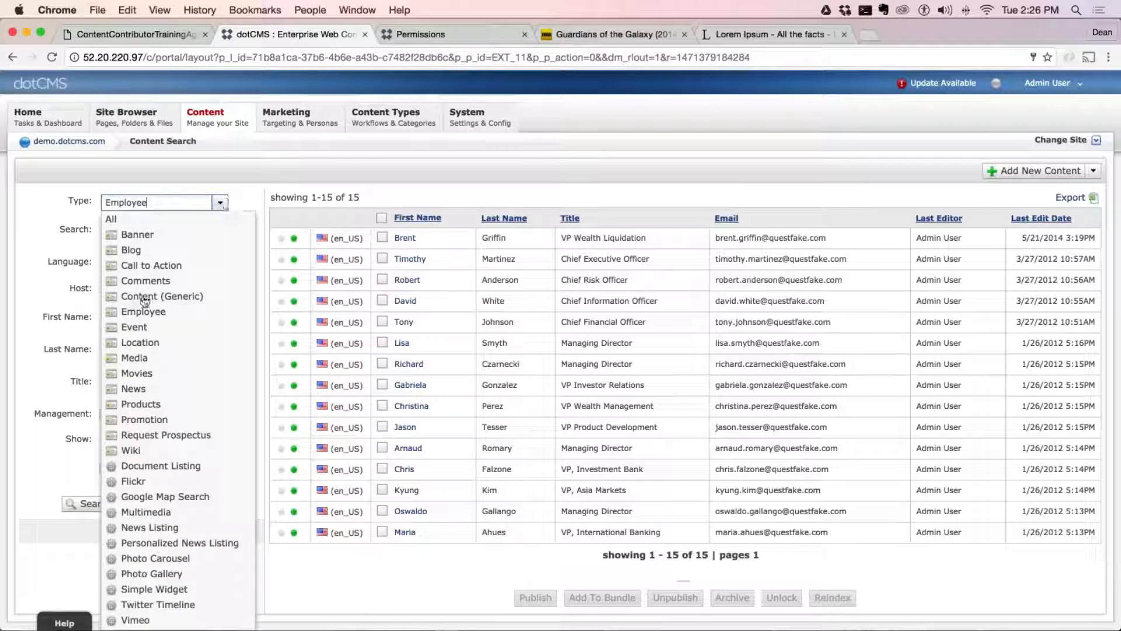
click(143, 313)
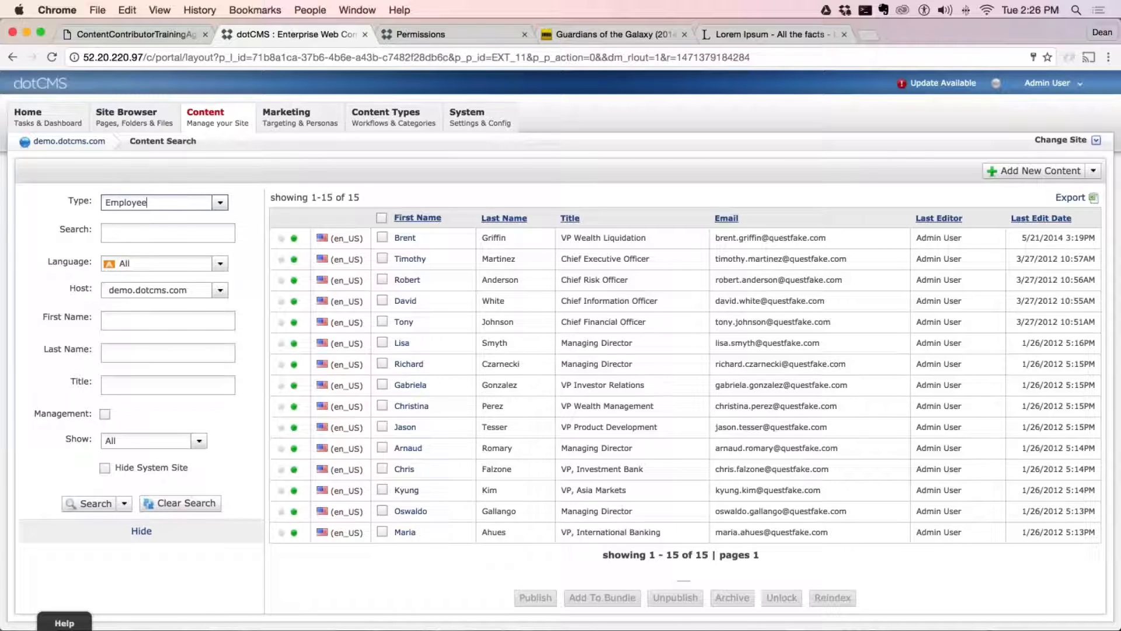
Start a new Employee content item and fill in the employee's first and last name
click(1034, 171)
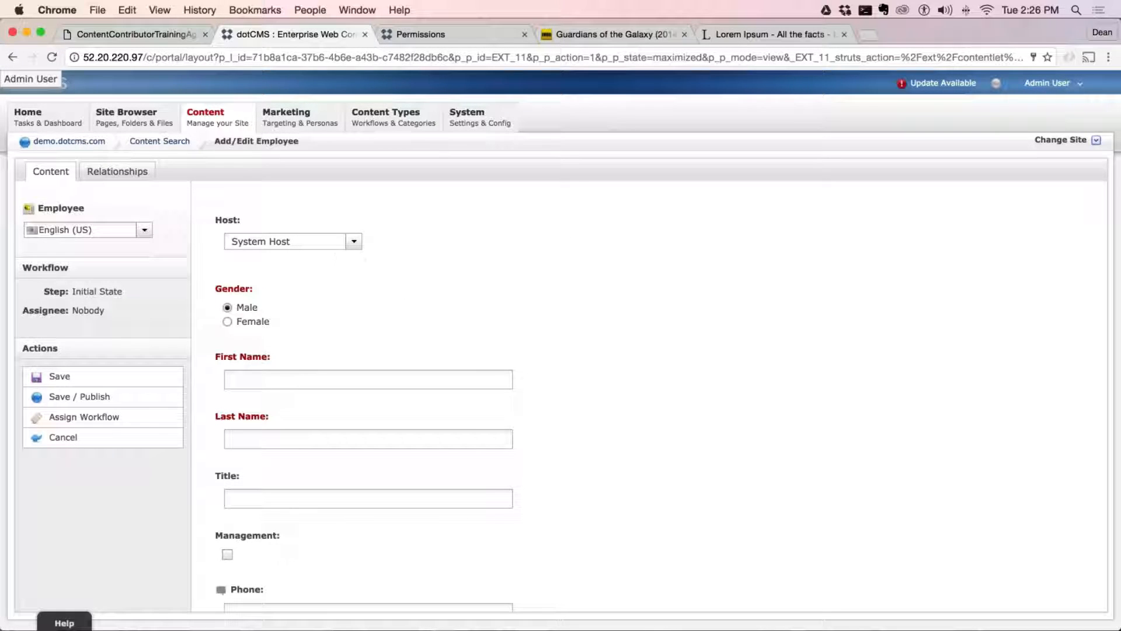
drag(241, 221, 215, 221)
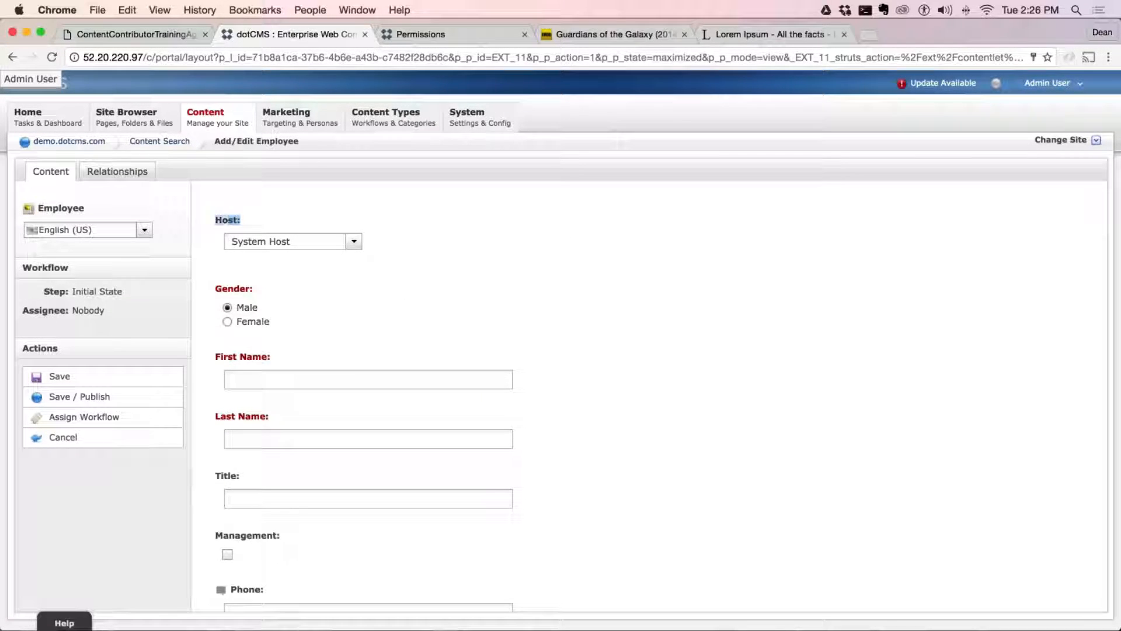
scroll(325, 334, down, 1)
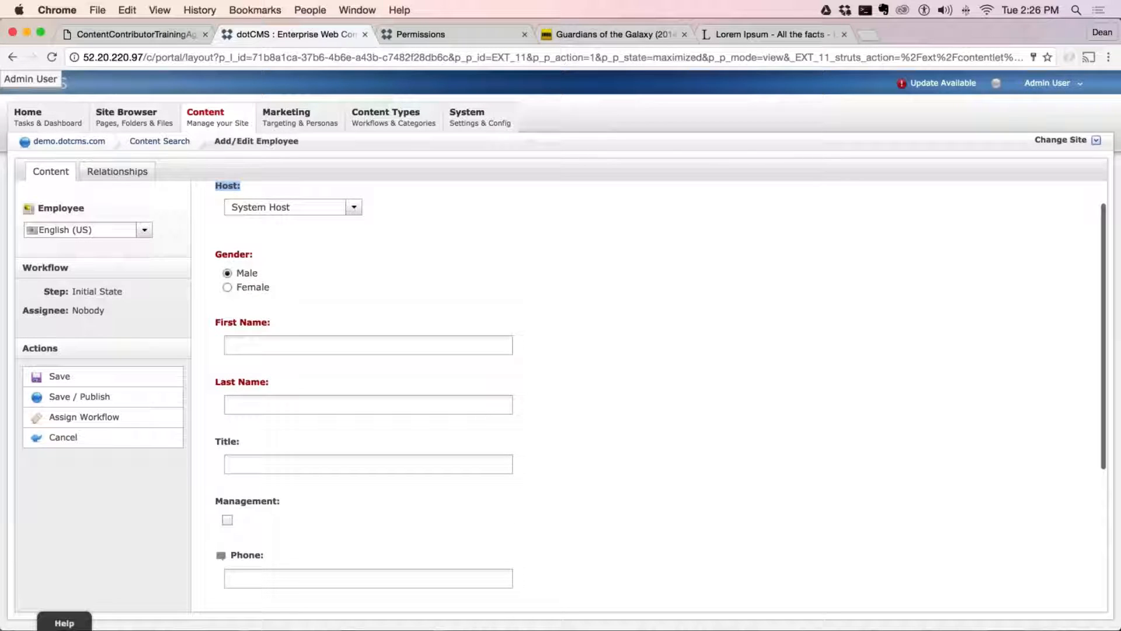
click(319, 343)
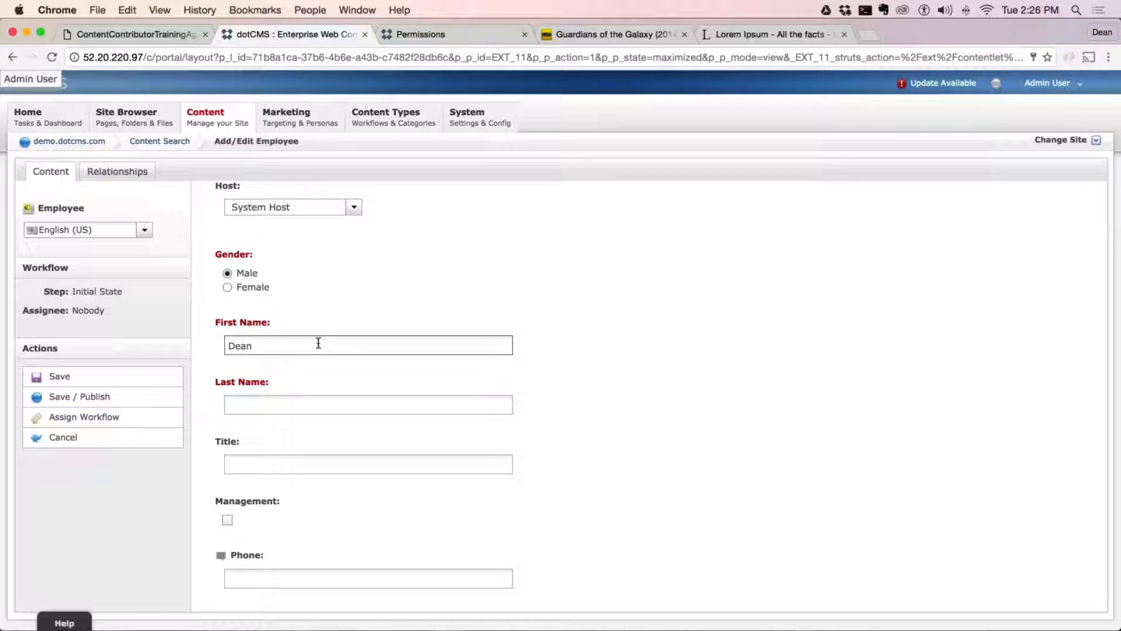
key(Tab)
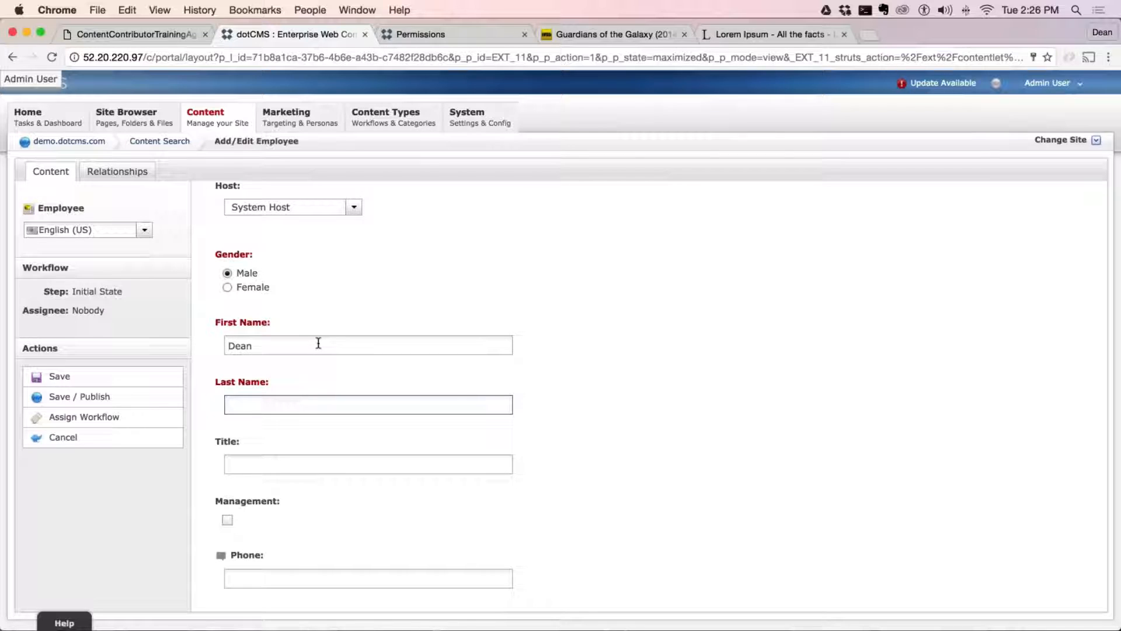
Set the employee's title to General Manager and mark the employee as Management
click(295, 468)
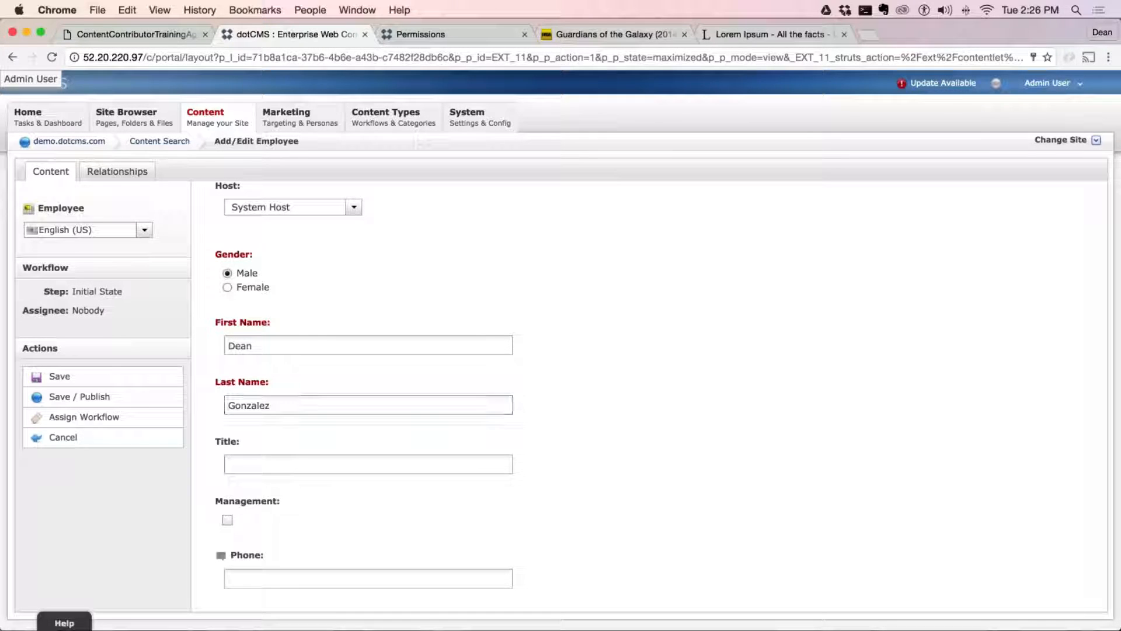
text(Ge)
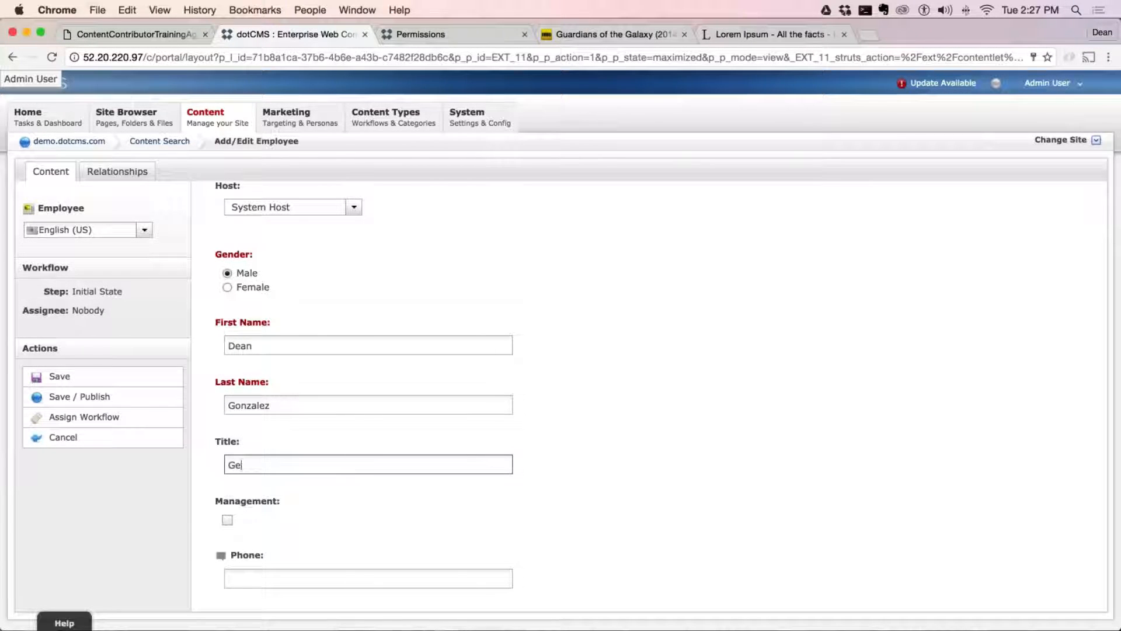
text(neral Manager)
scroll(222, 350, down, 5)
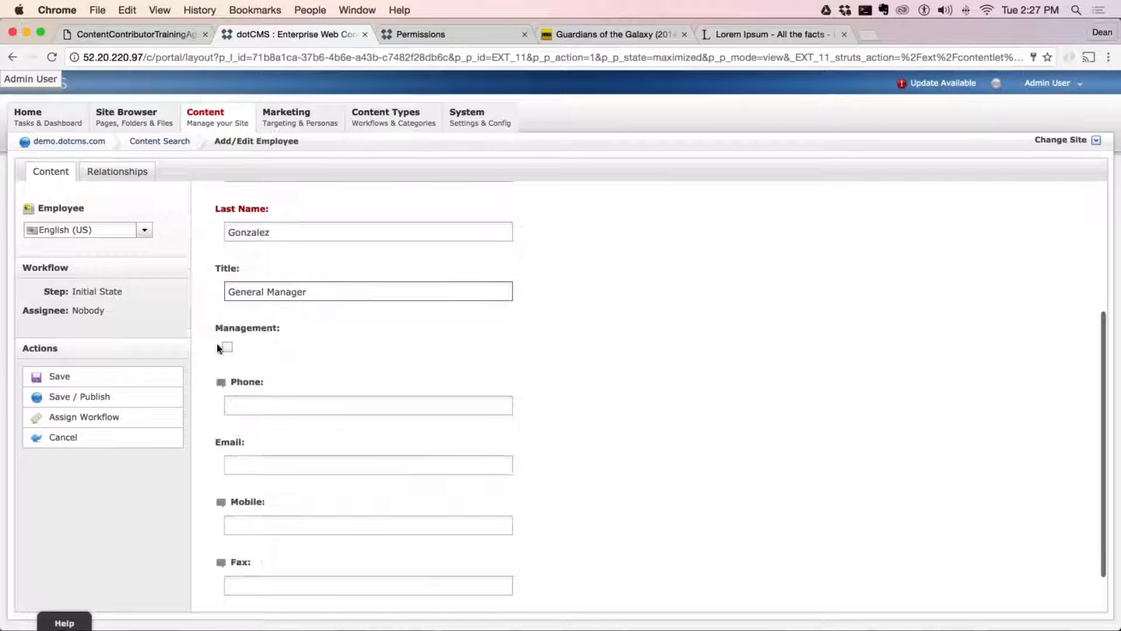
click(228, 346)
Fill in the employee's phone number and e-mail address
click(321, 409)
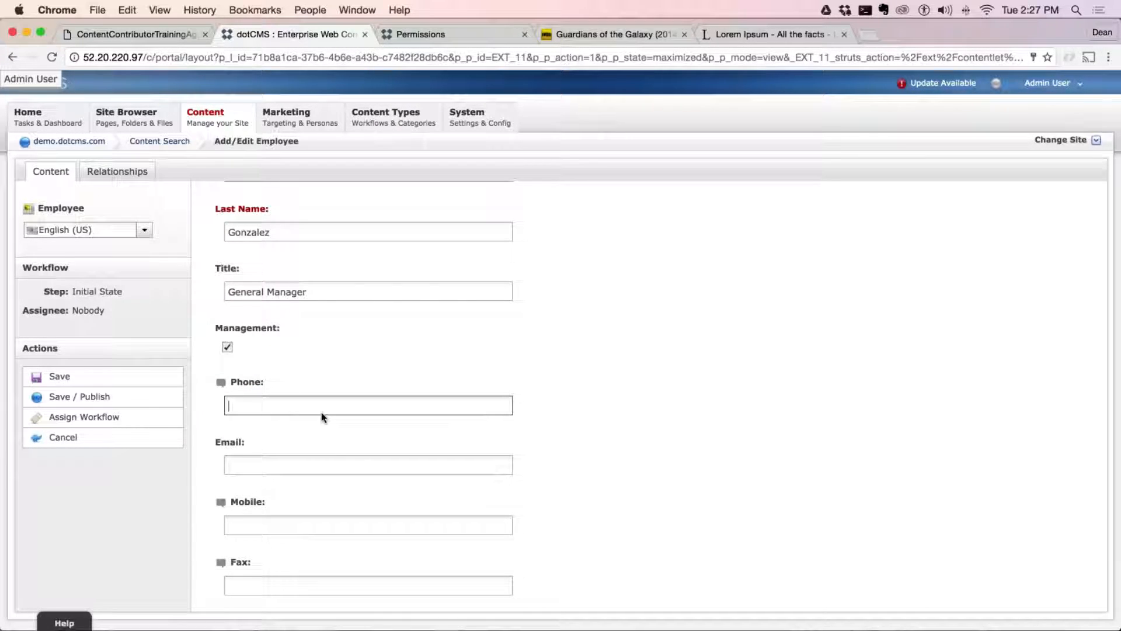
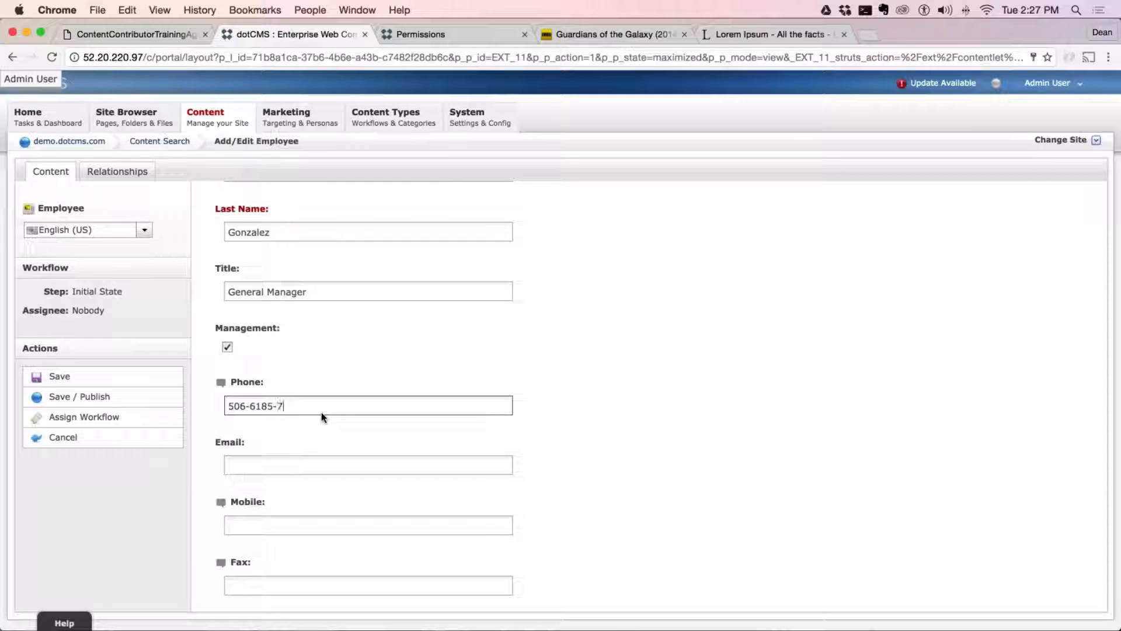
scroll(292, 414, down, 2)
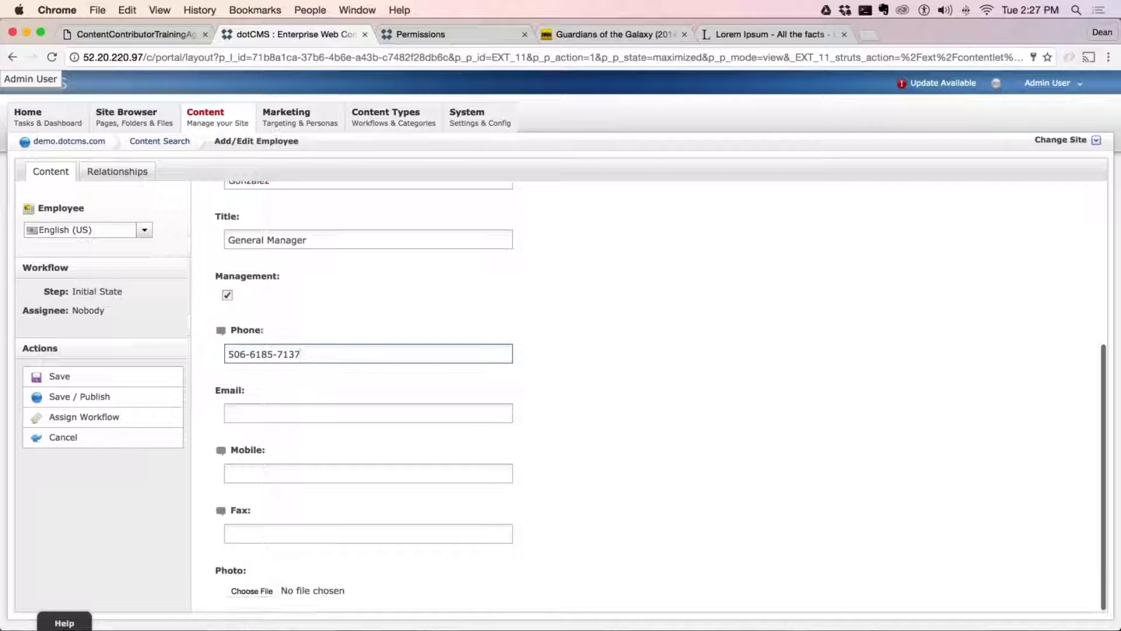
click(272, 416)
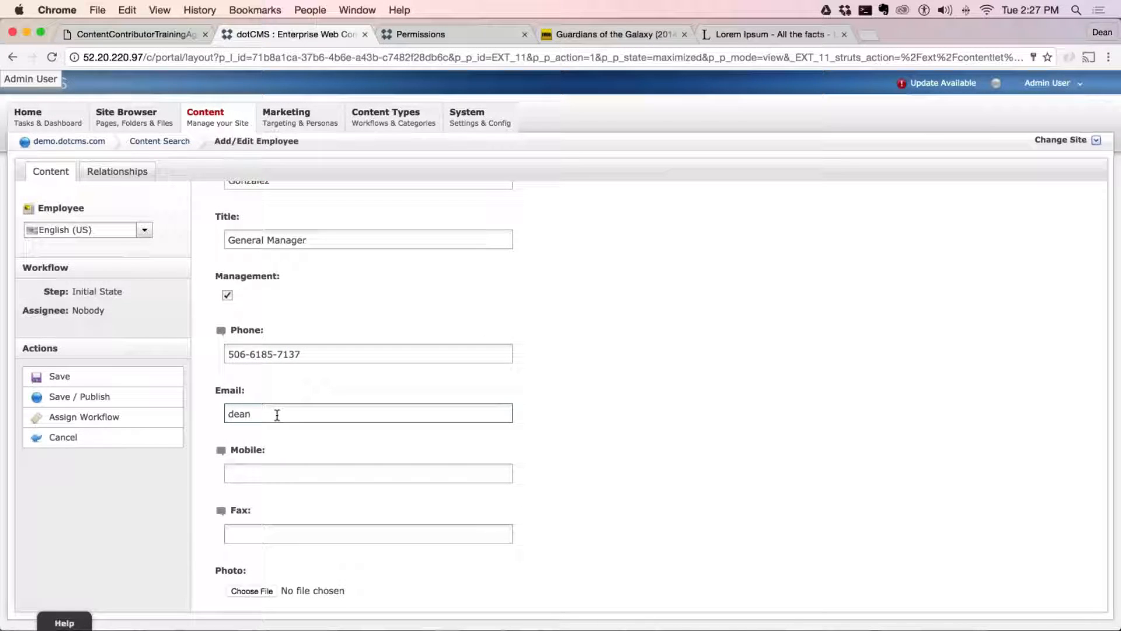
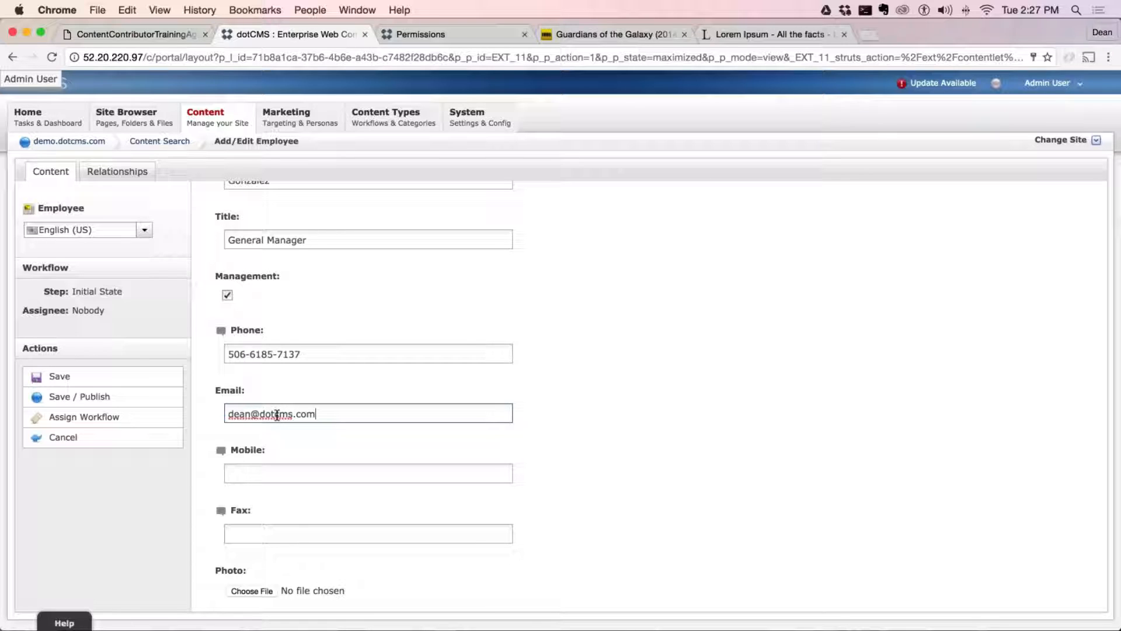
Review the fields of the new Employee form from Host down to Photo
scroll(338, 413, up, 5)
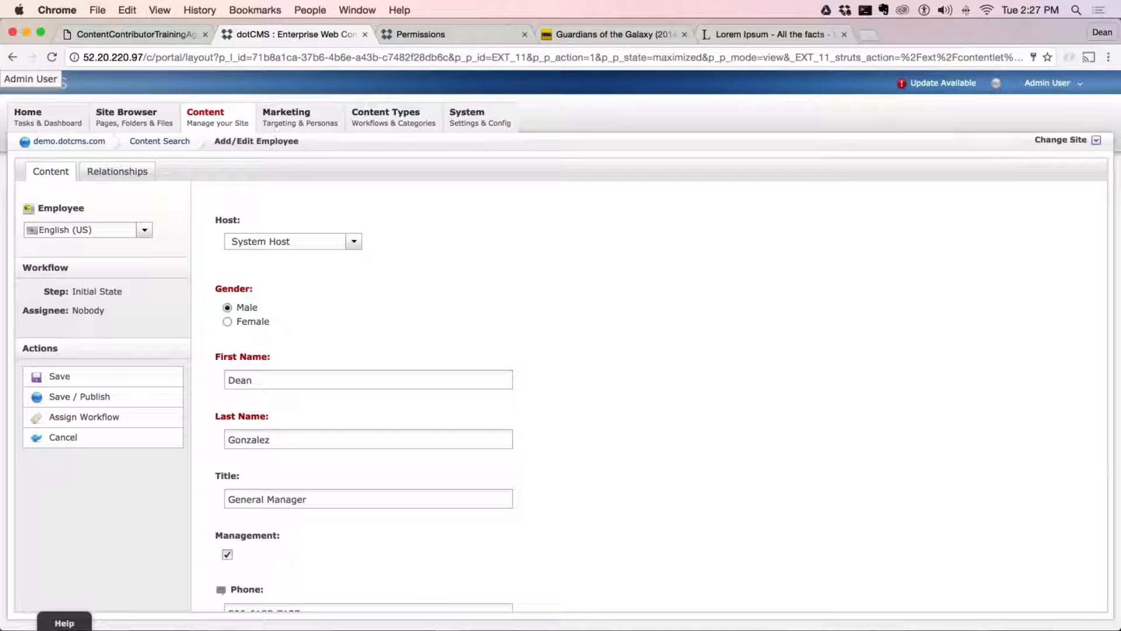
scroll(340, 402, down, 5)
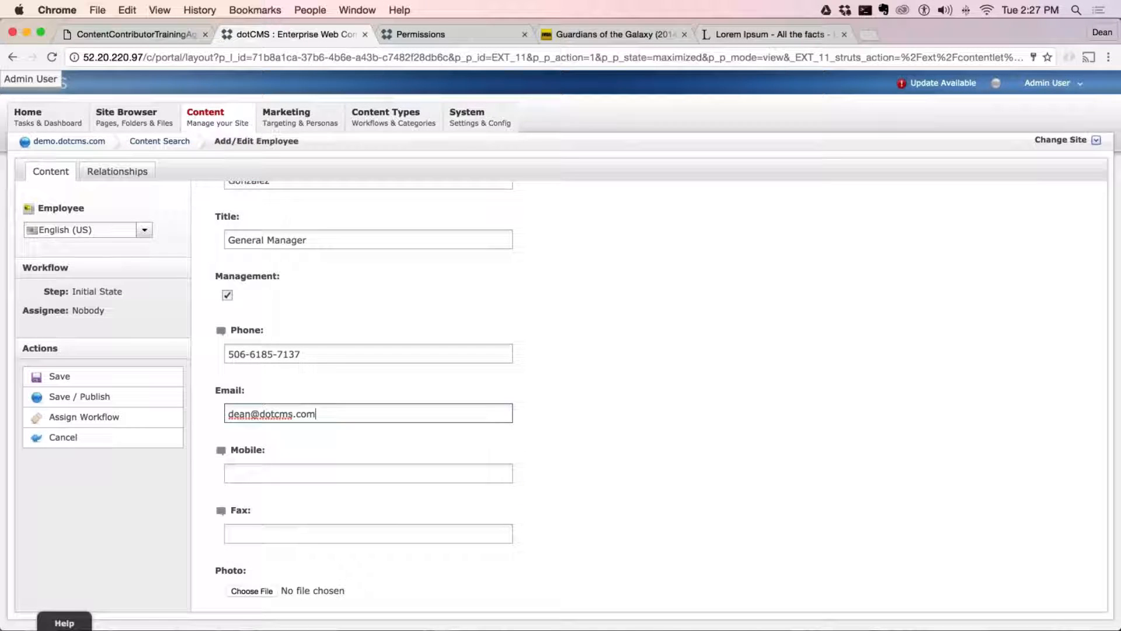
scroll(529, 406, up, 5)
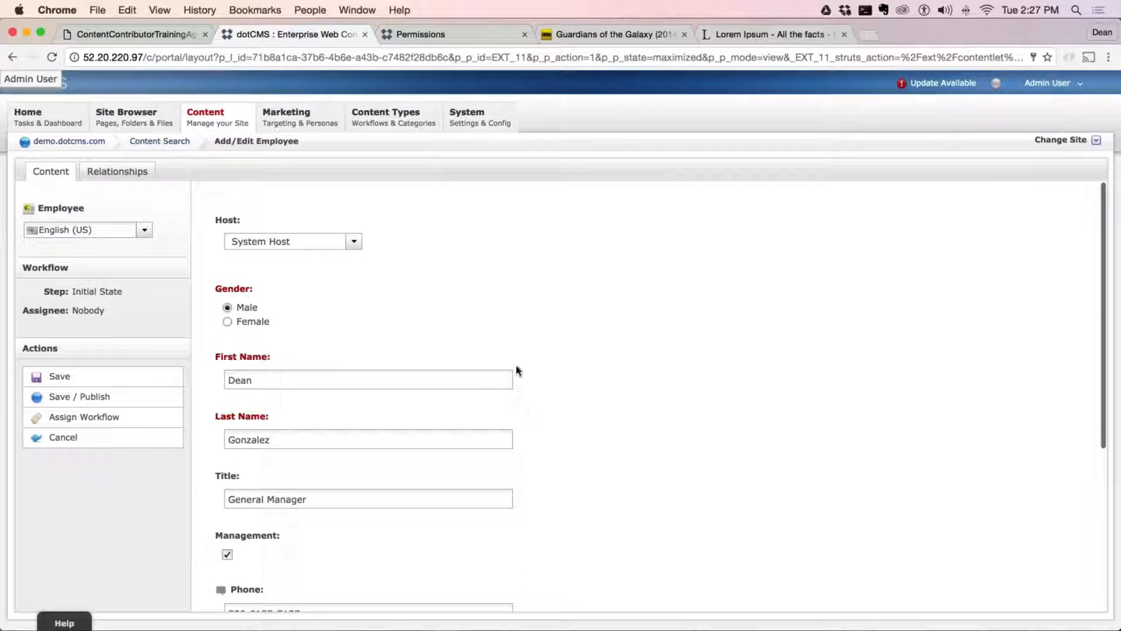
scroll(516, 364, down, 5)
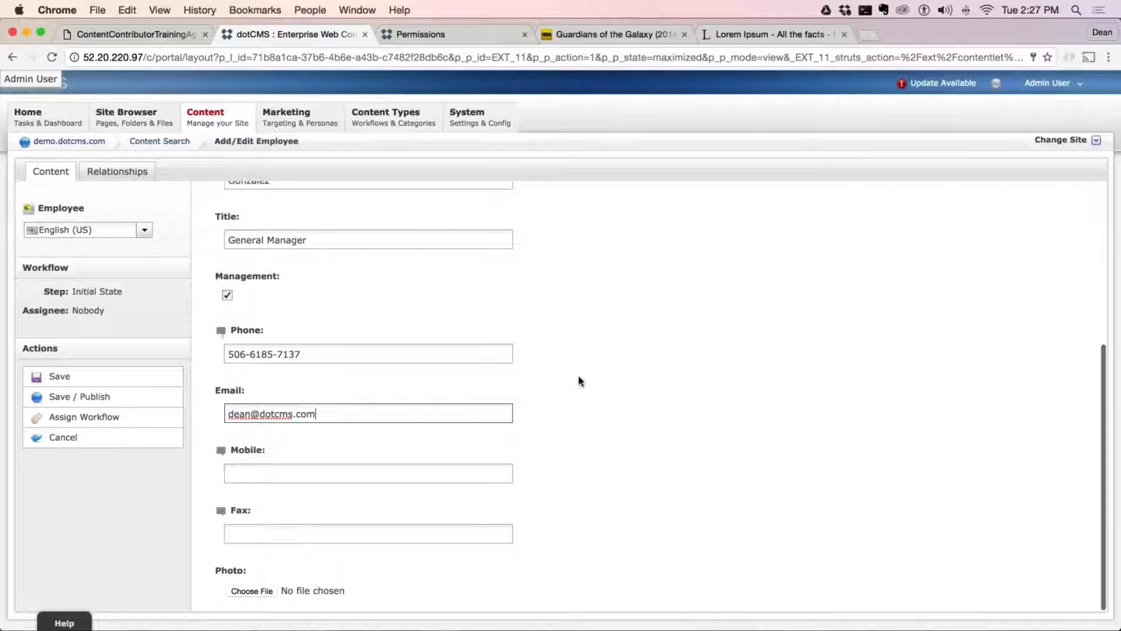
scroll(580, 380, up, 5)
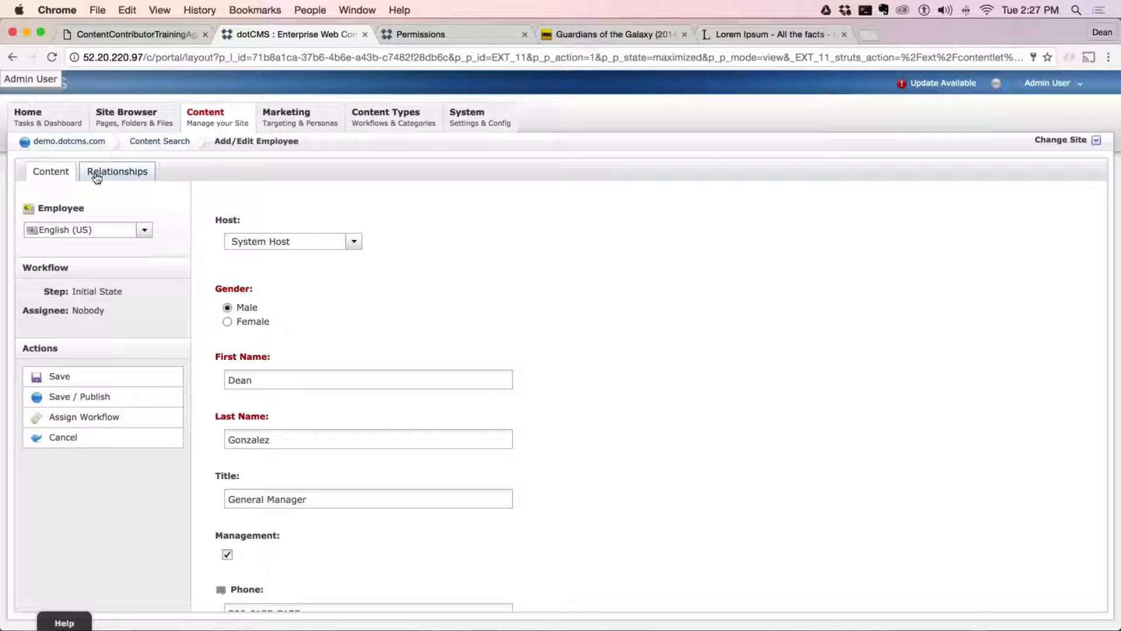
scroll(642, 397, down, 2)
scroll(503, 321, down, 5)
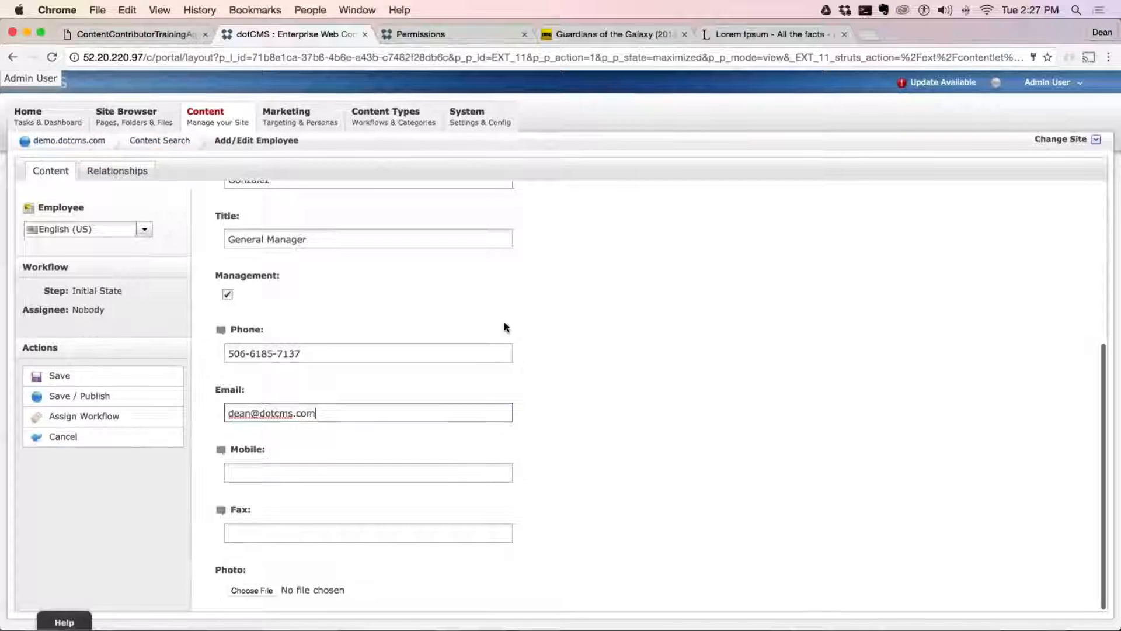
scroll(508, 333, up, 3)
scroll(507, 333, up, 3)
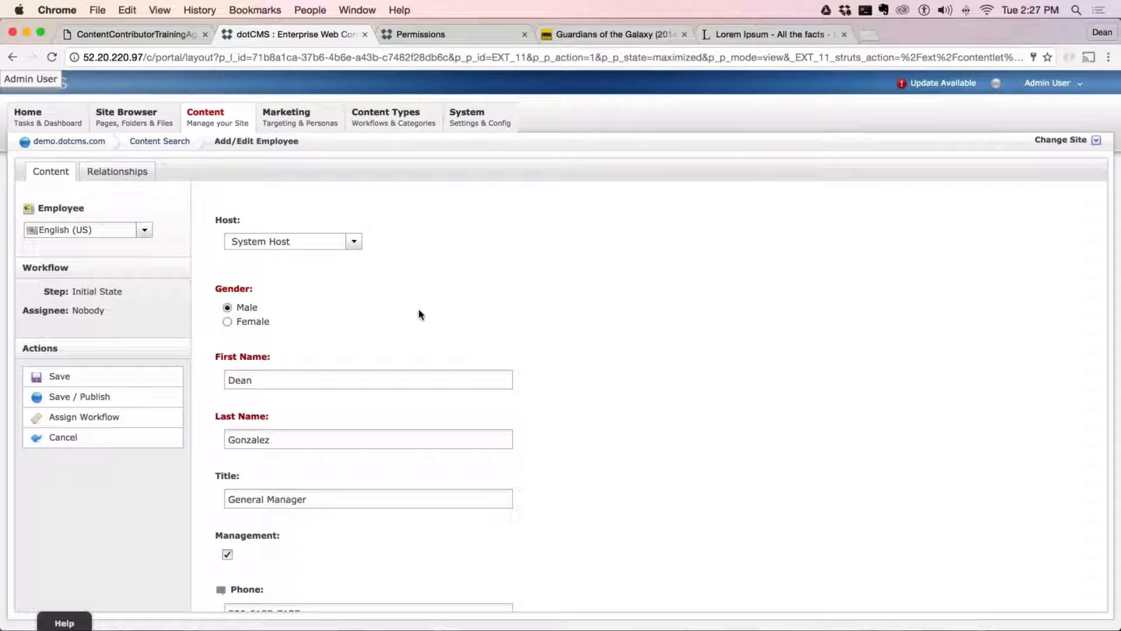
Search the locations available for the employee's Location relationship and relate the South America office in Heredia, Costa Rica
click(117, 172)
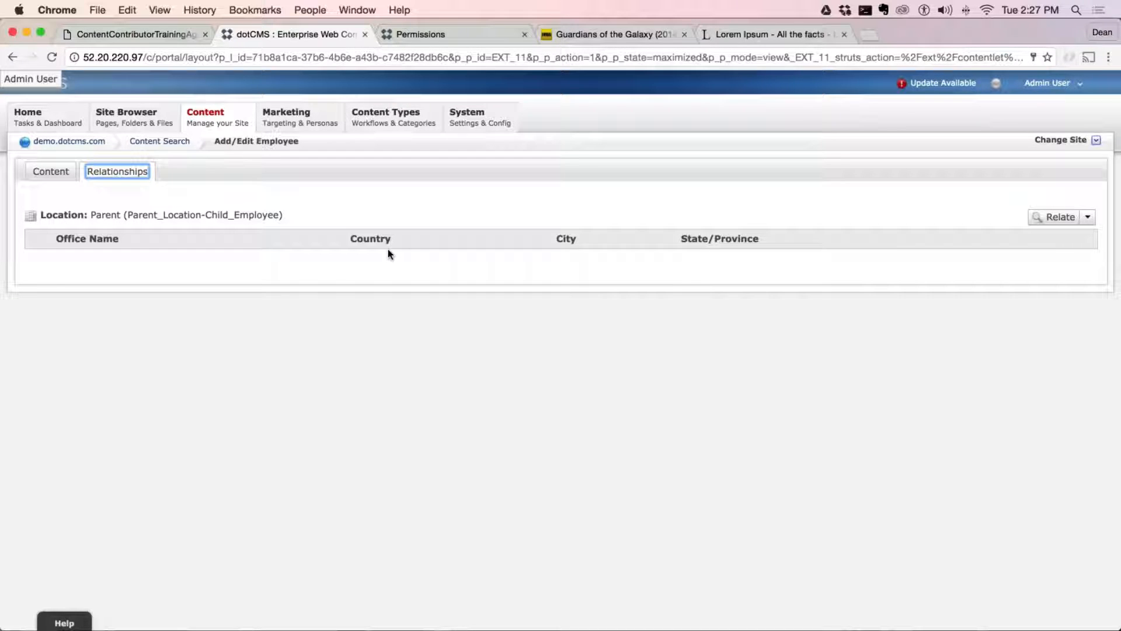
click(1055, 217)
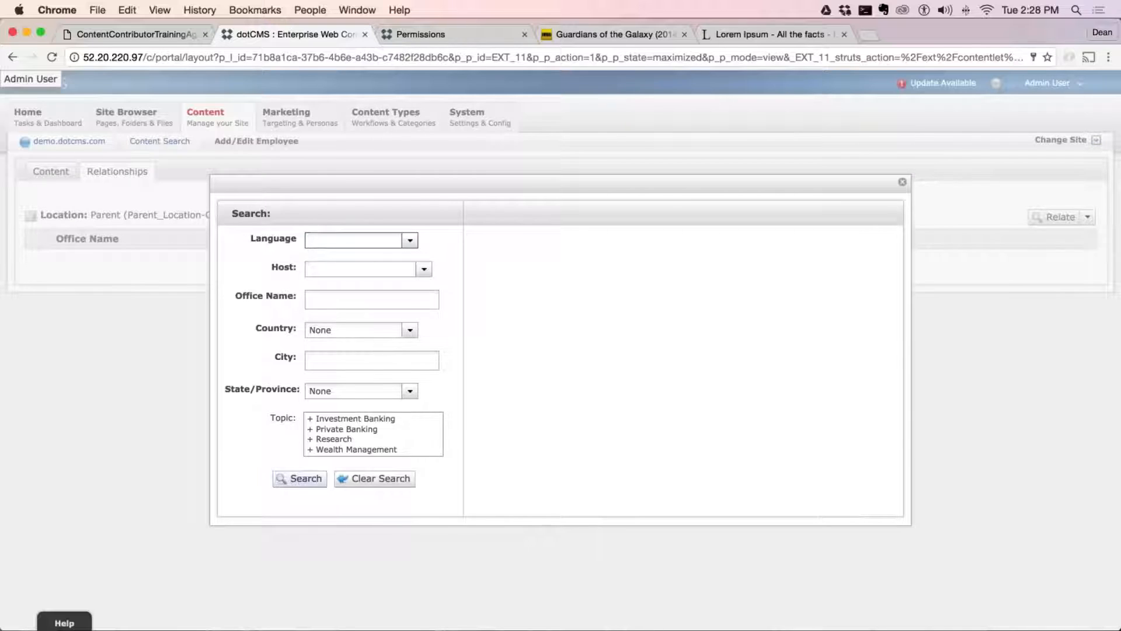
click(300, 478)
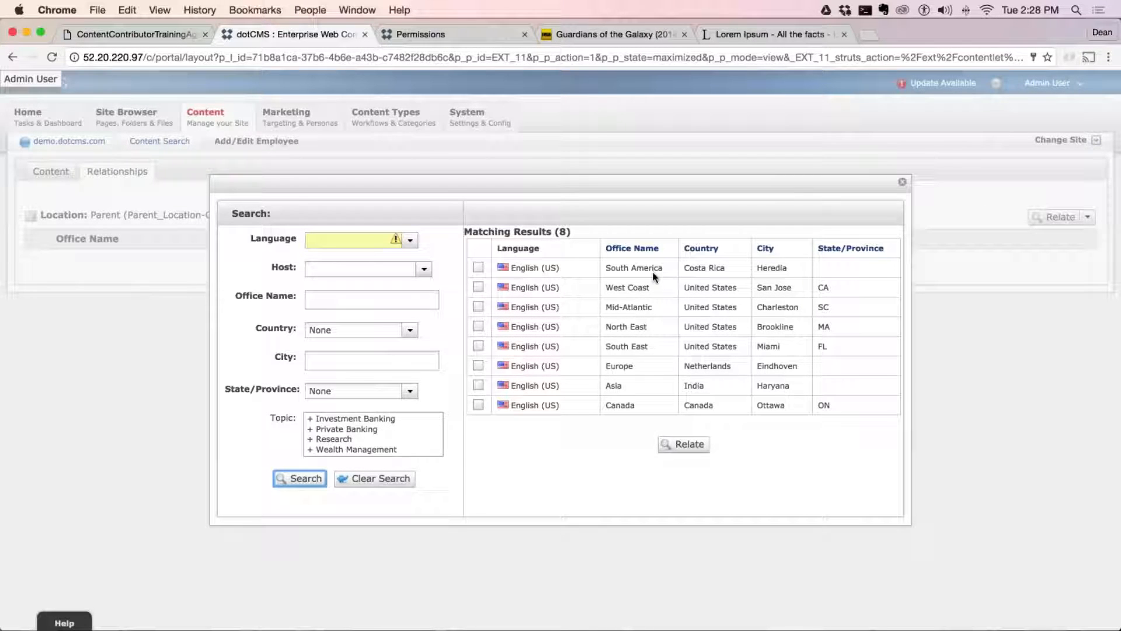
click(478, 267)
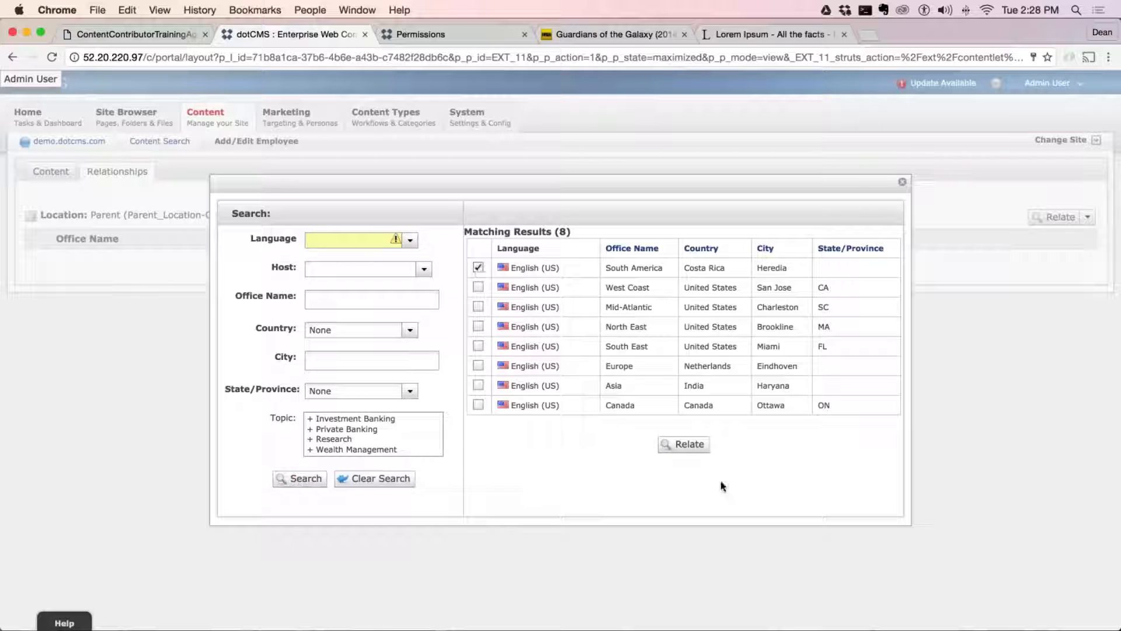
click(685, 444)
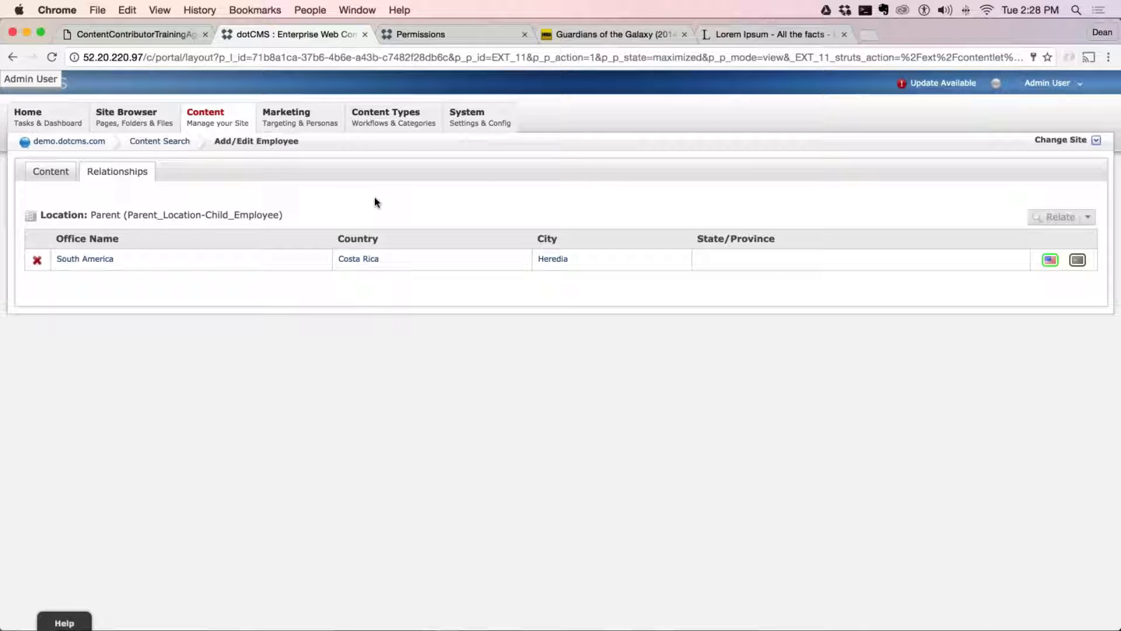
Go back to the new employee's content fields and try to save and publish the item
click(50, 171)
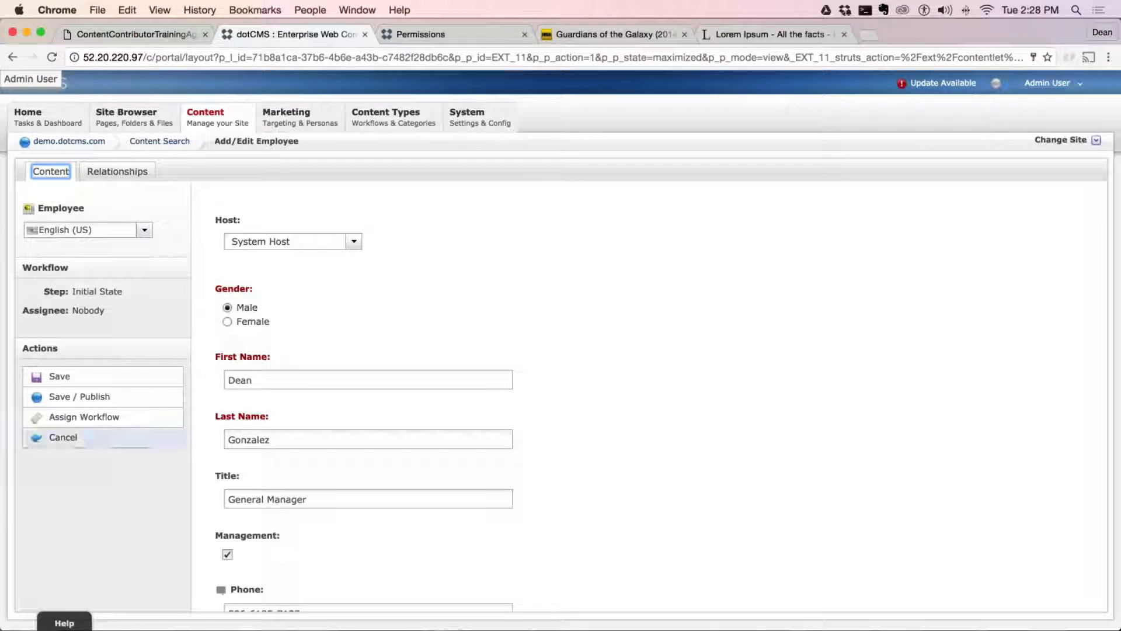
click(66, 472)
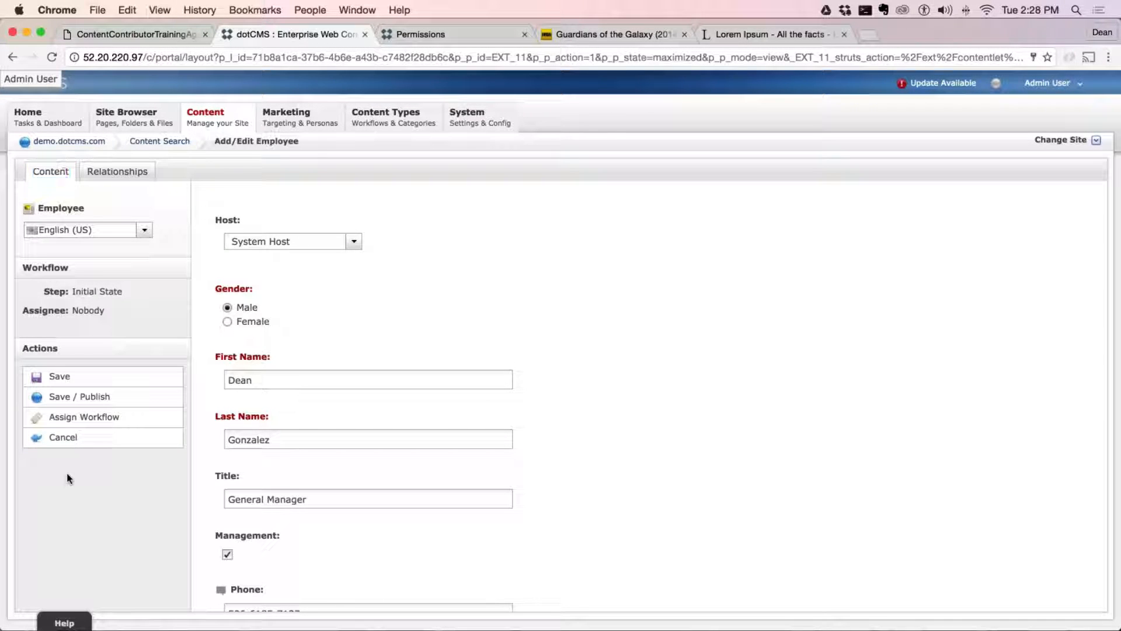
click(92, 401)
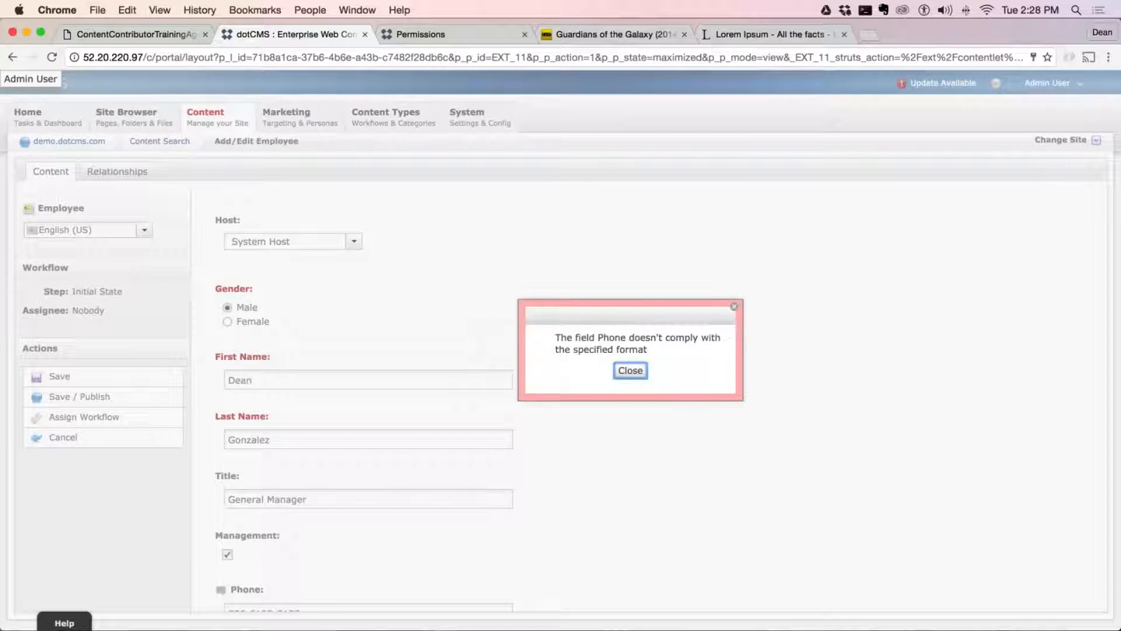
click(630, 370)
Remove the extra digit from the middle group of the employee's phone number and save and publish the employee
scroll(549, 393, down, 5)
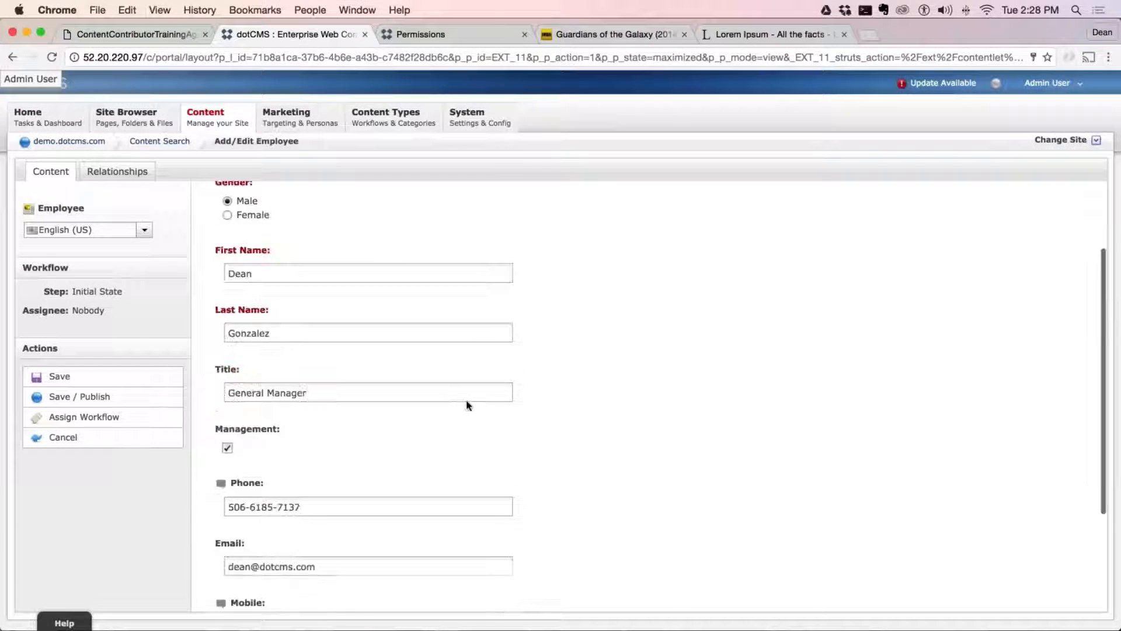
click(267, 369)
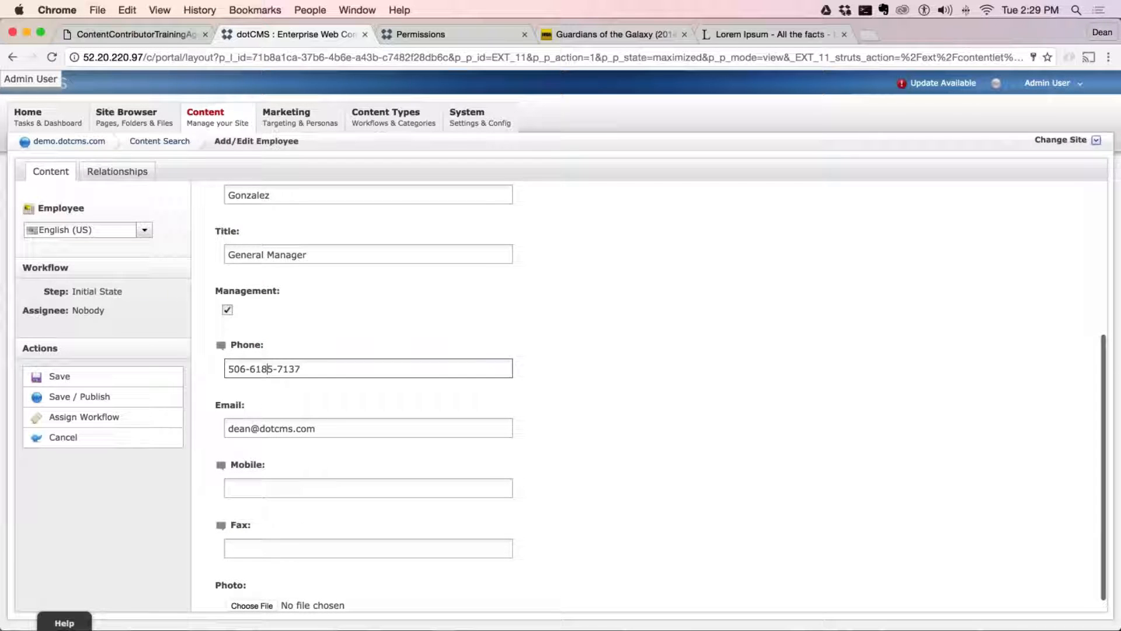
scroll(252, 371, up, 1)
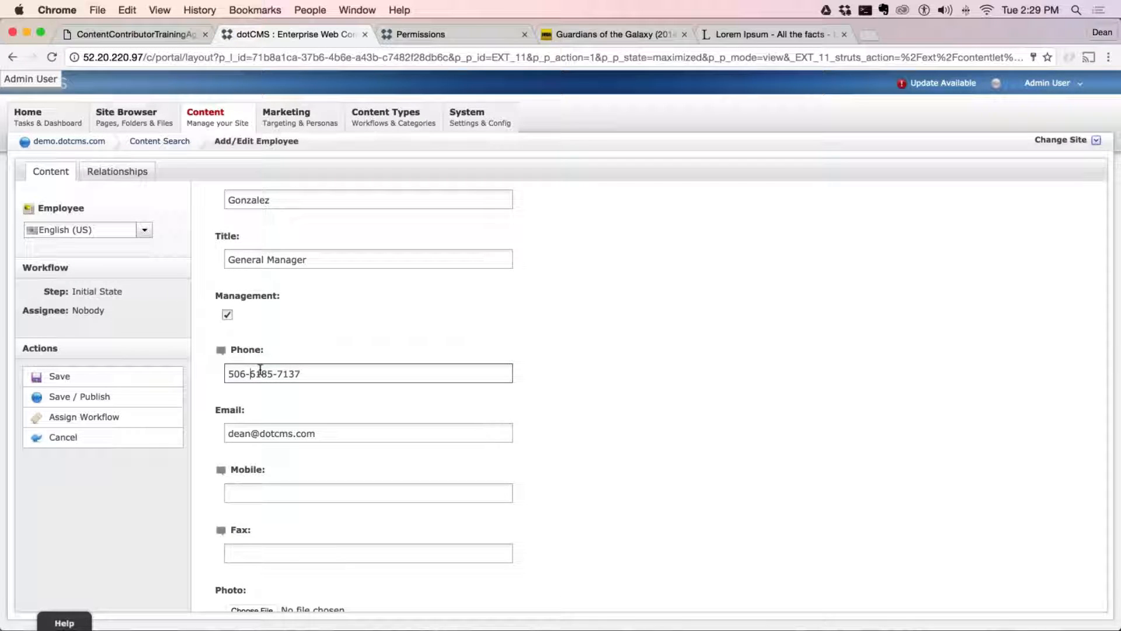
key(BackSpace)
click(99, 397)
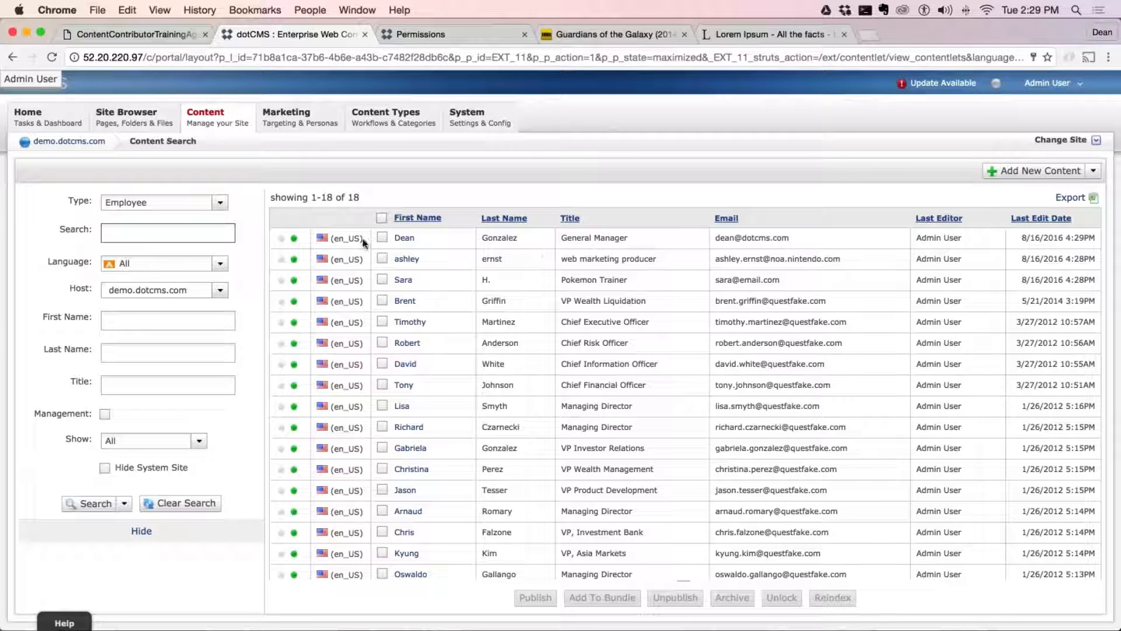
Reopen the published General Manager employee and check its related location and content fields
click(404, 238)
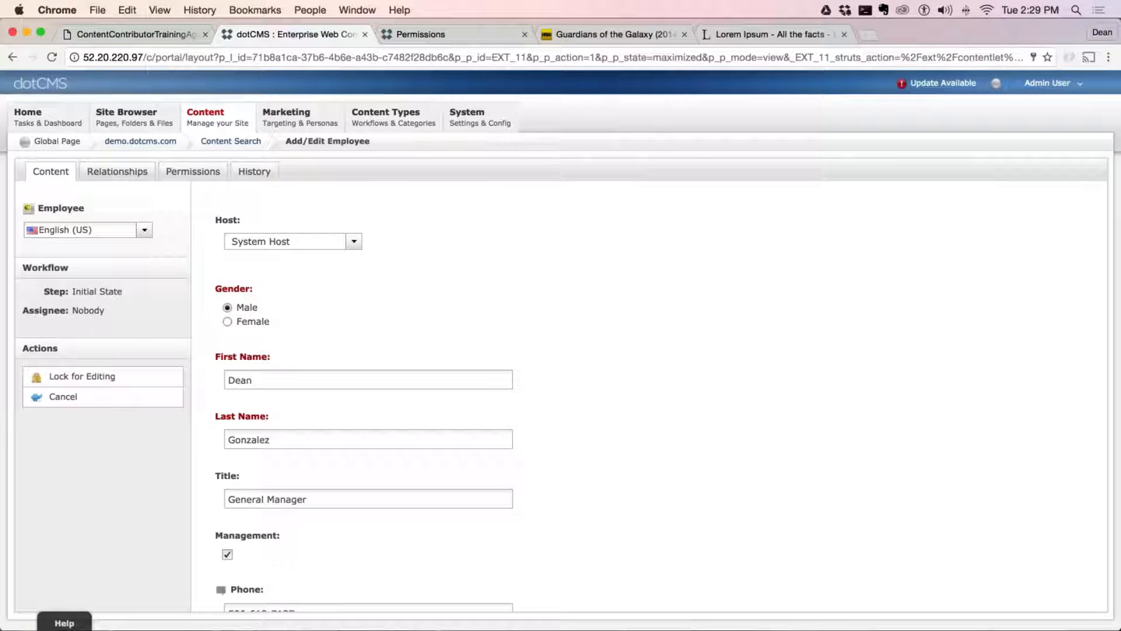
click(111, 171)
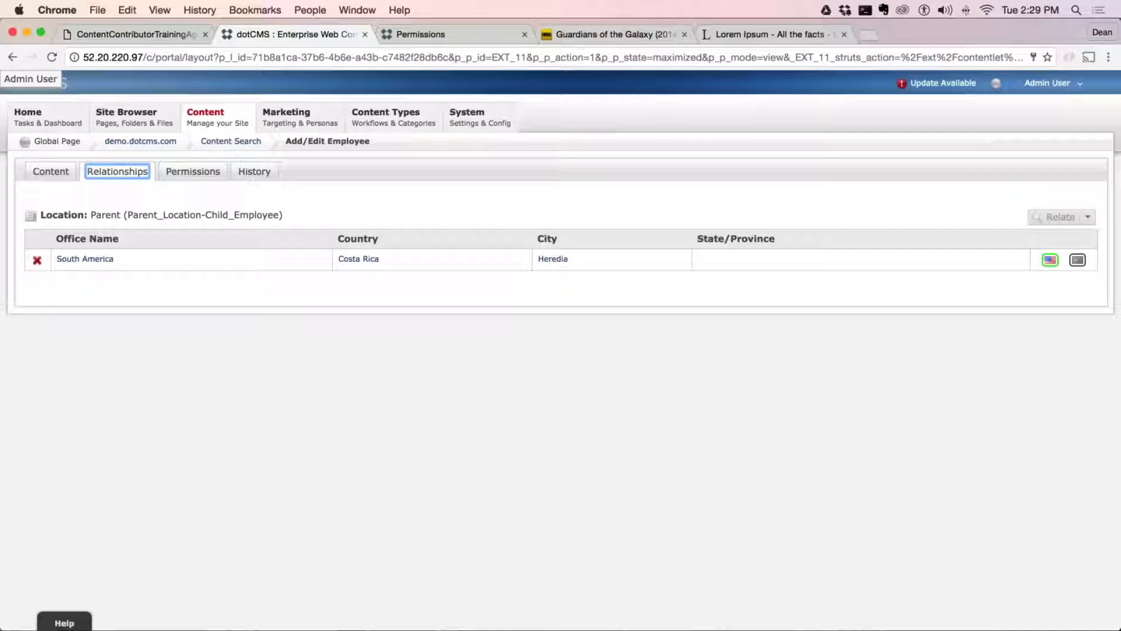
click(50, 171)
click(452, 221)
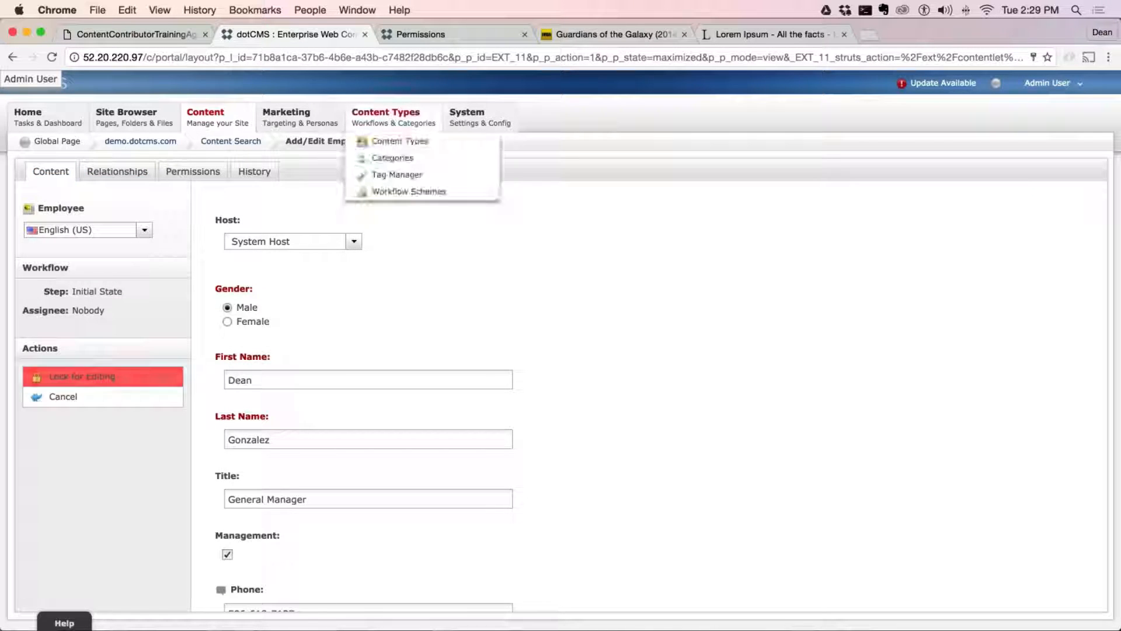
Add a Relationships Field labelled Related Content to the Employee content type and place it directly below Title
click(392, 118)
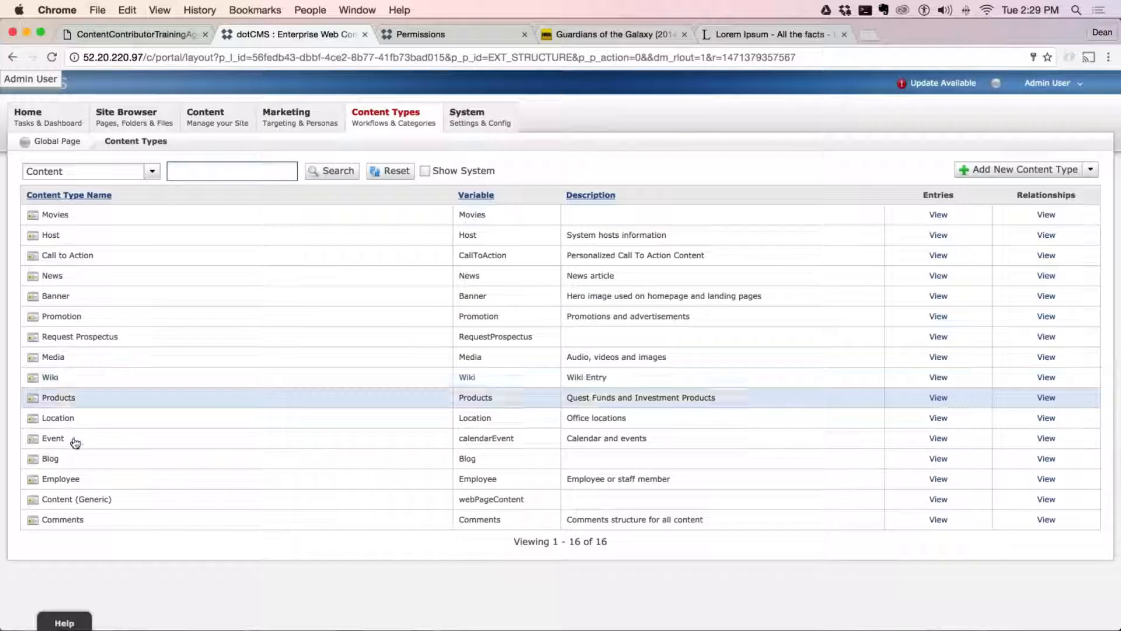
click(61, 479)
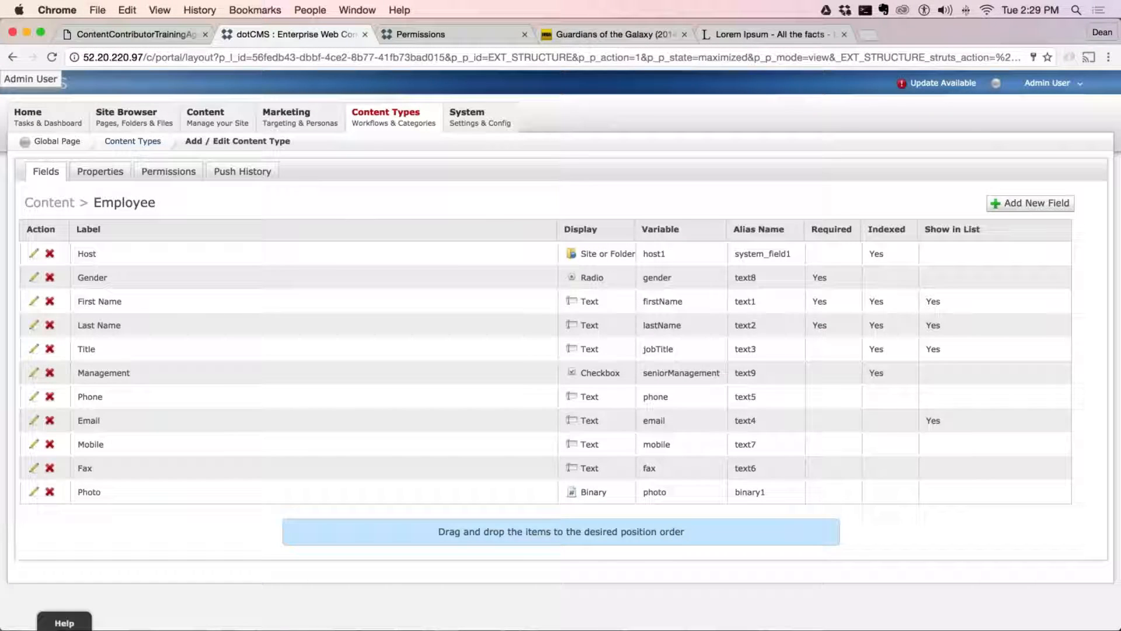
click(1046, 203)
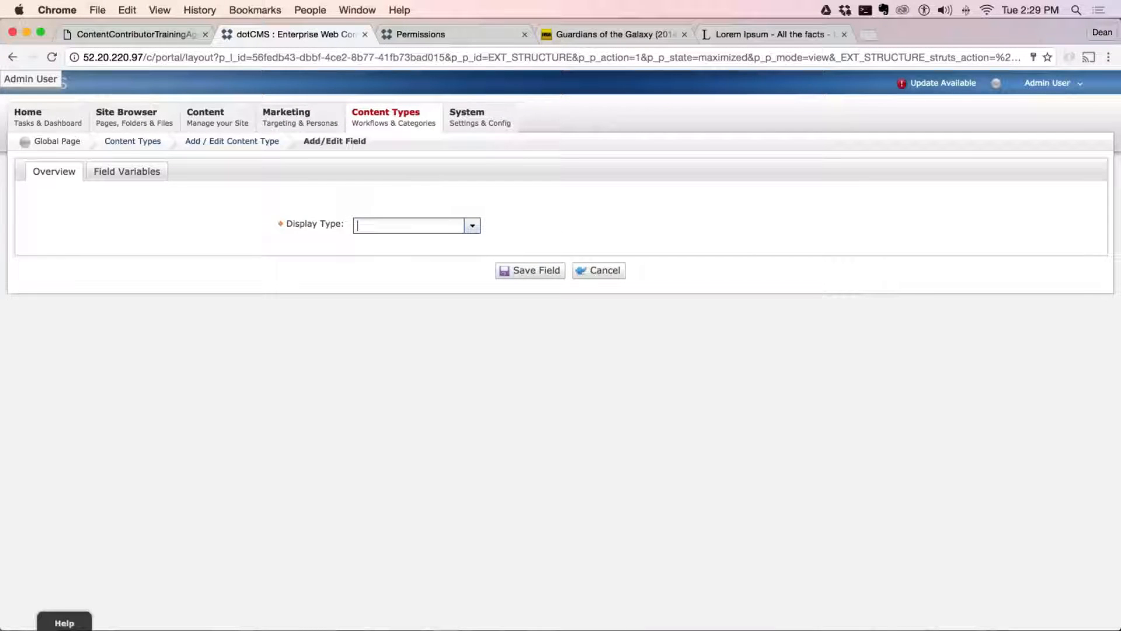
click(473, 226)
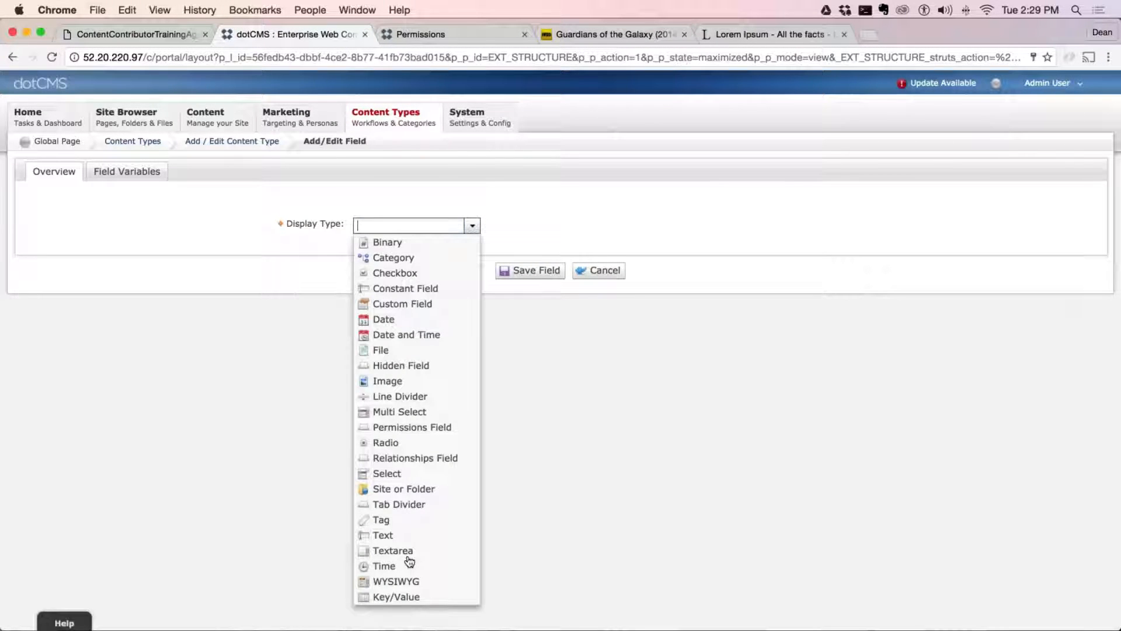
click(413, 458)
click(440, 254)
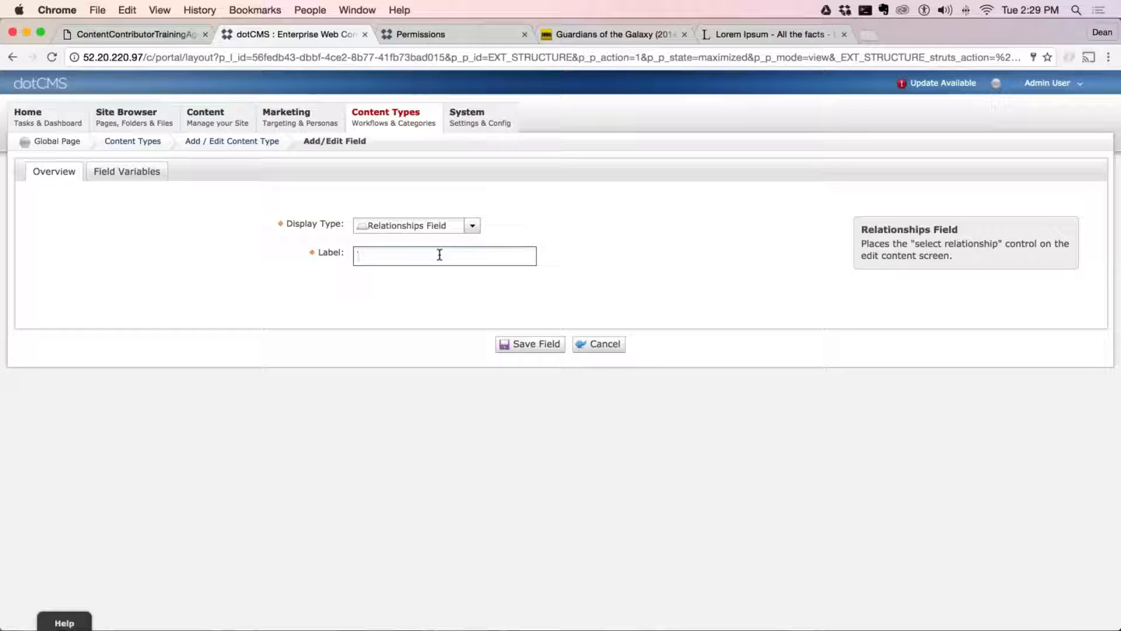
text(Related Content)
key(Return)
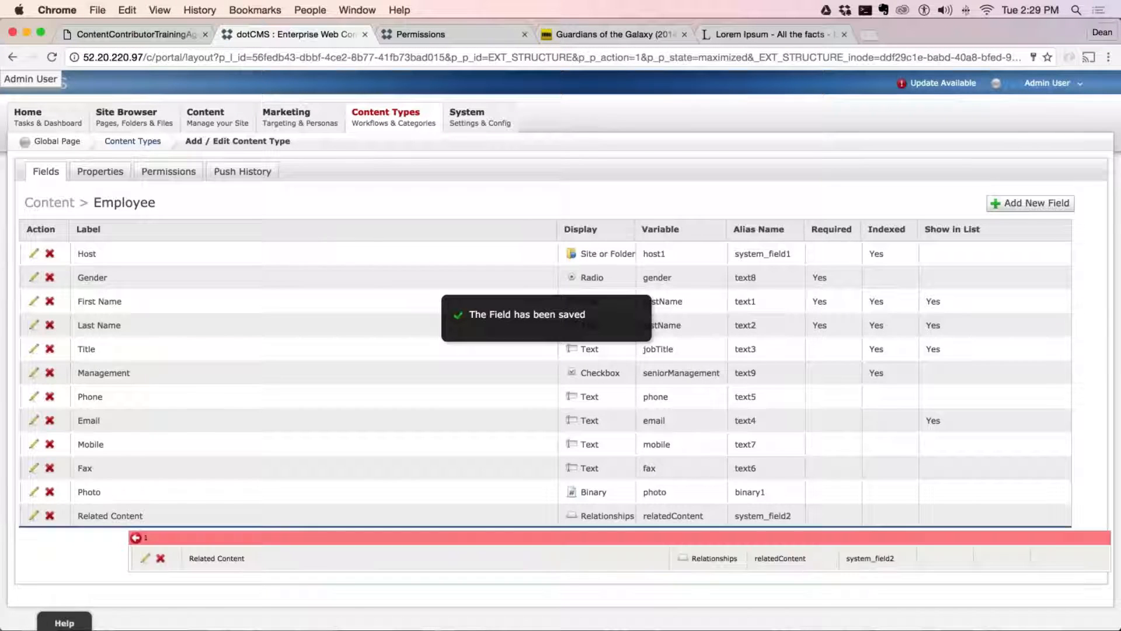
drag(120, 525, 128, 366)
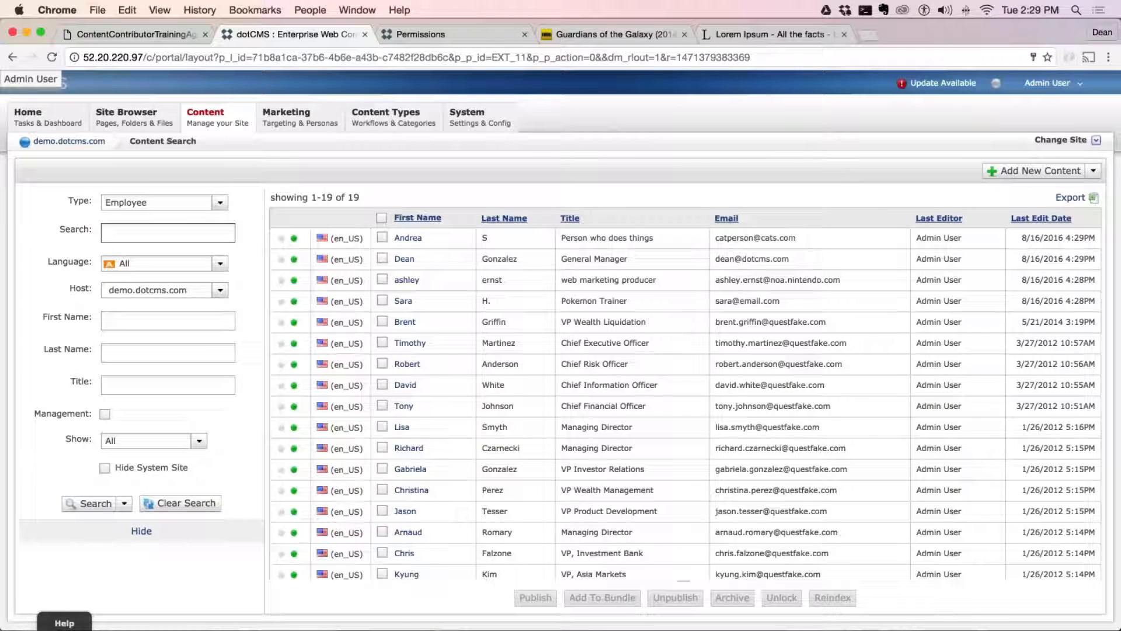
Reopen the General Manager employee and examine the Location relationship among its content fields
click(404, 260)
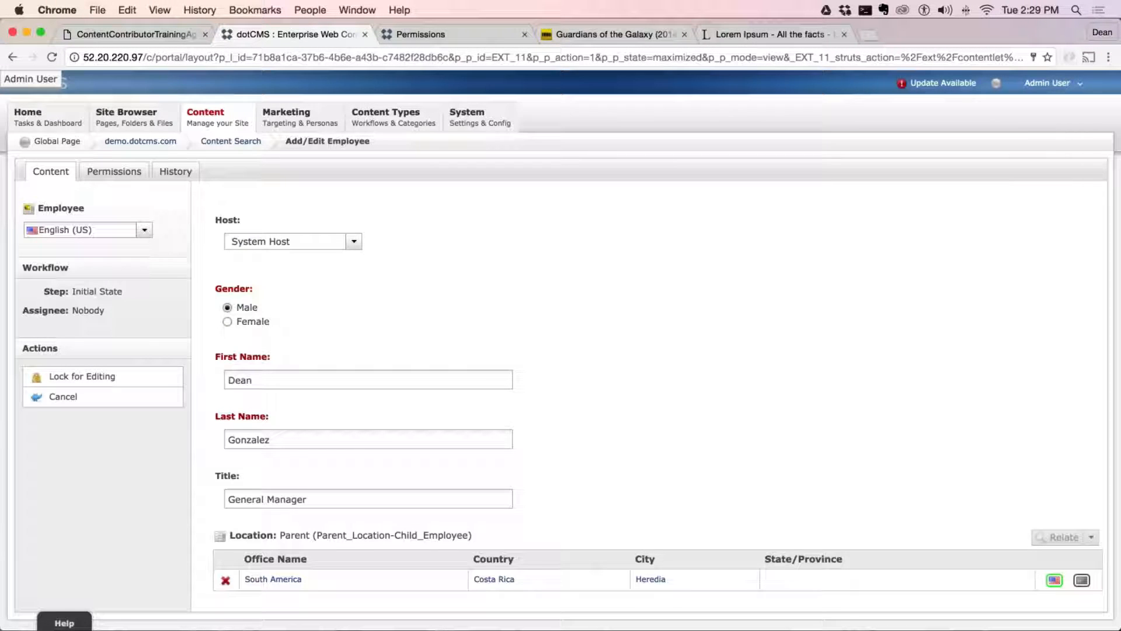
scroll(658, 246, down, 5)
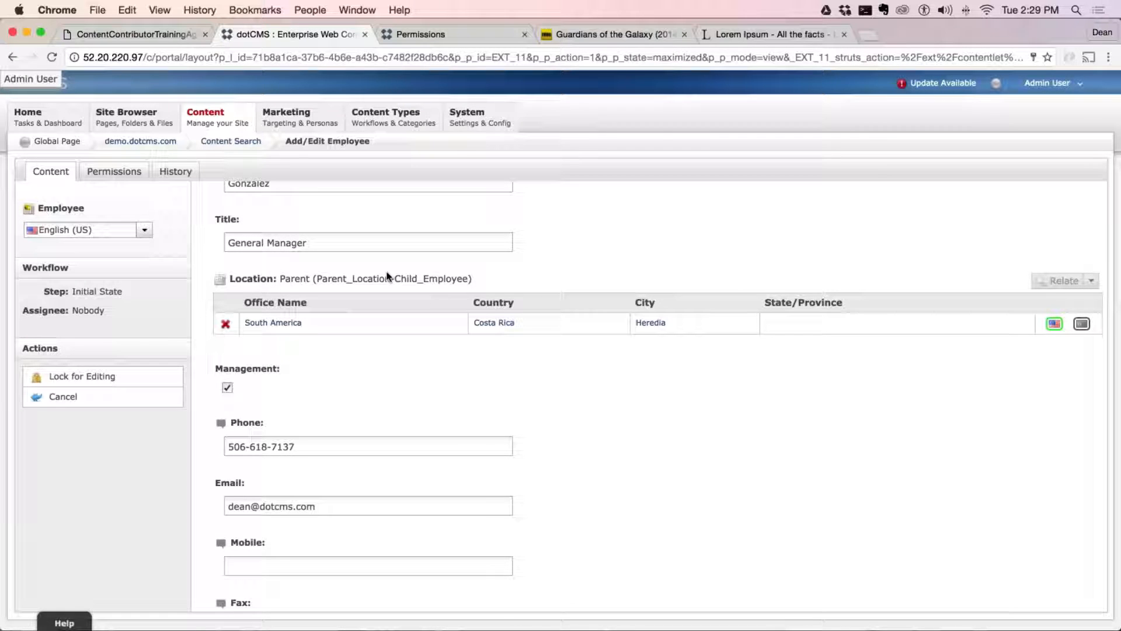
click(383, 273)
drag(473, 279, 246, 279)
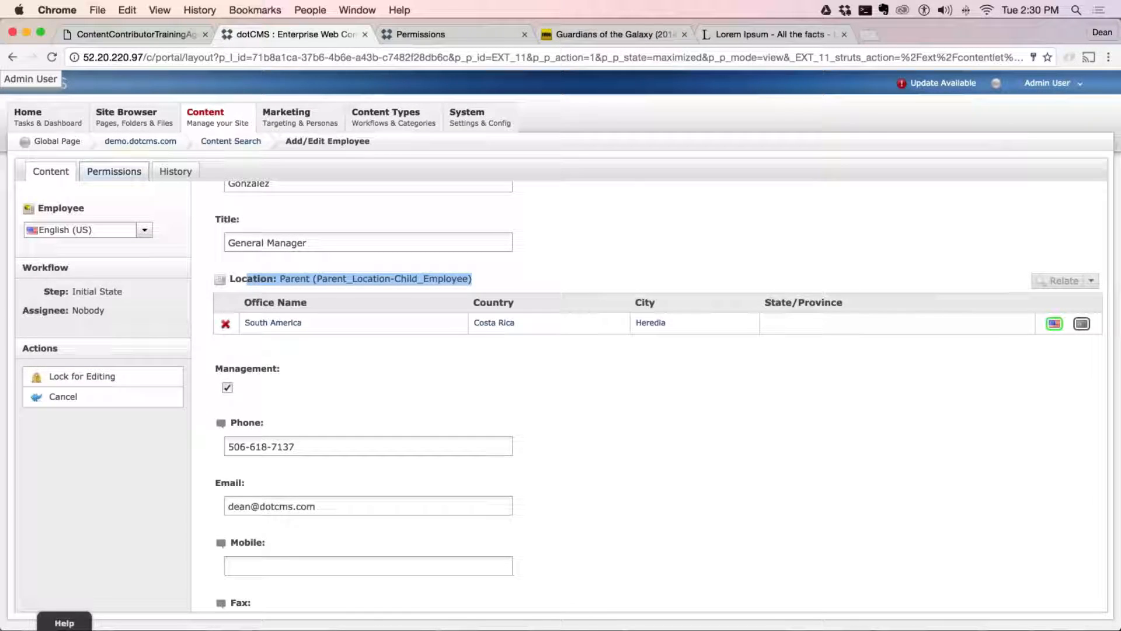
click(1016, 282)
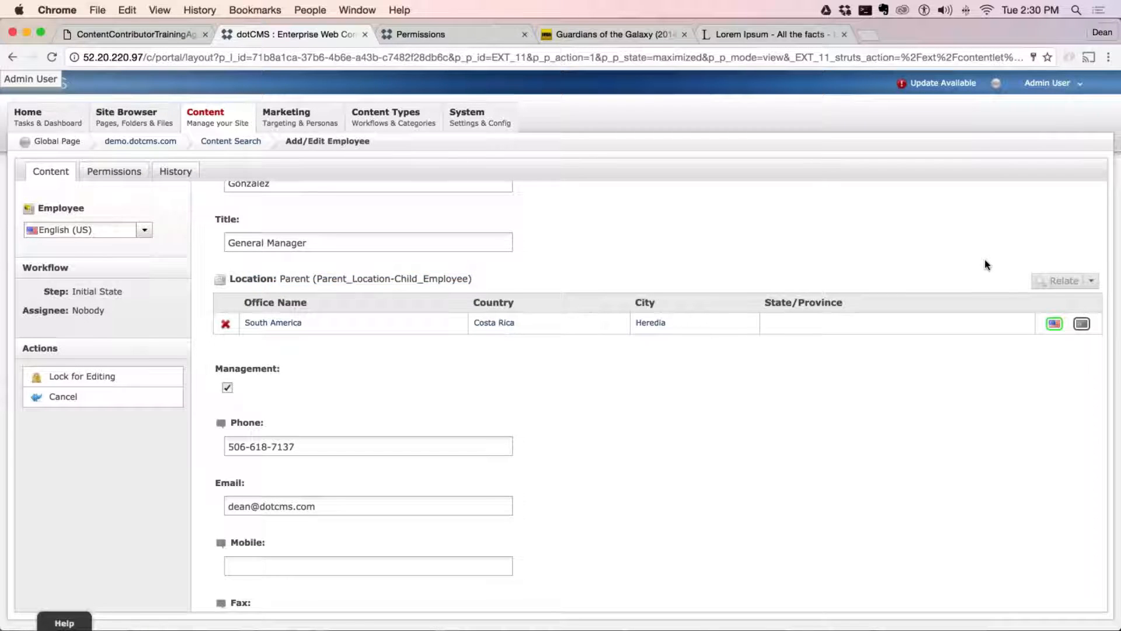
Replace the employee's related South America office with the West Coast office in San Jose, CA
scroll(904, 295, up, 3)
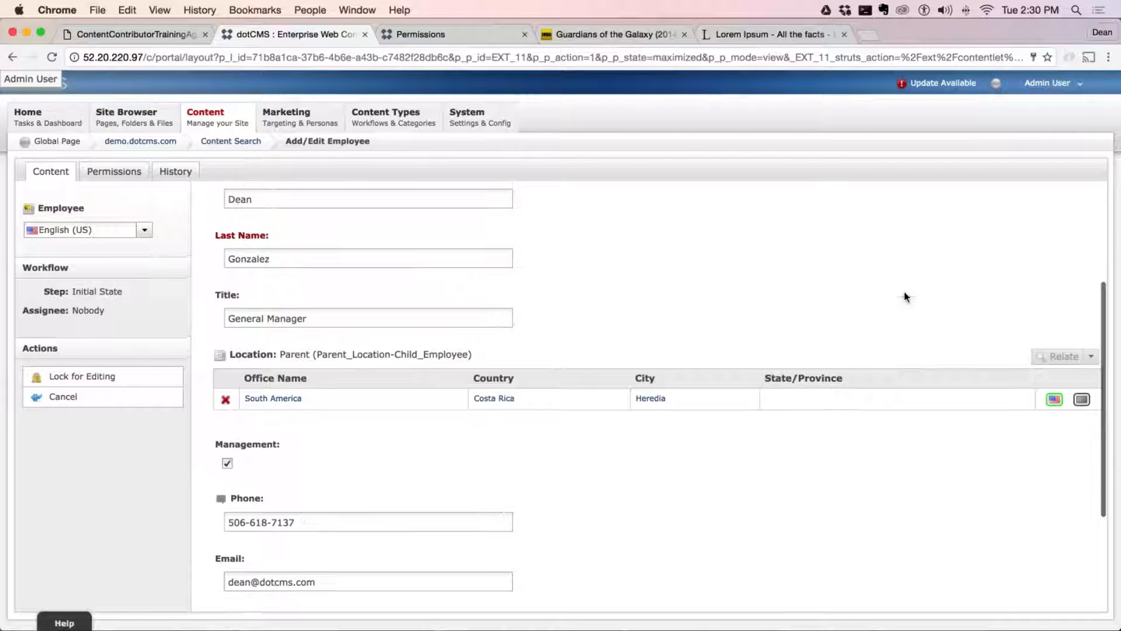
click(226, 401)
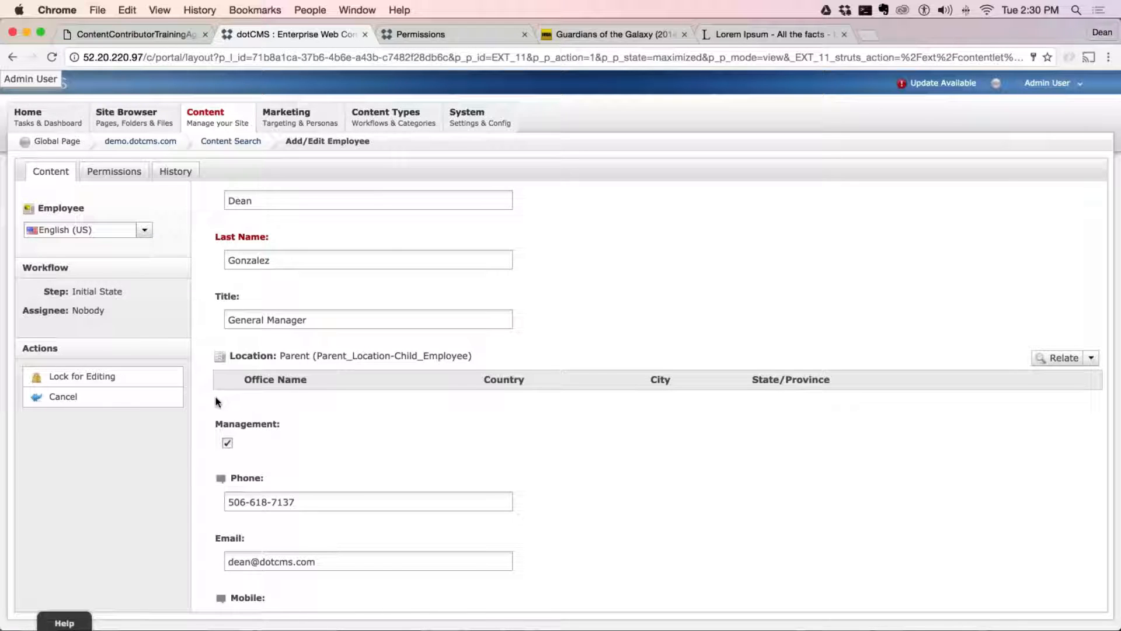
drag(317, 355, 470, 361)
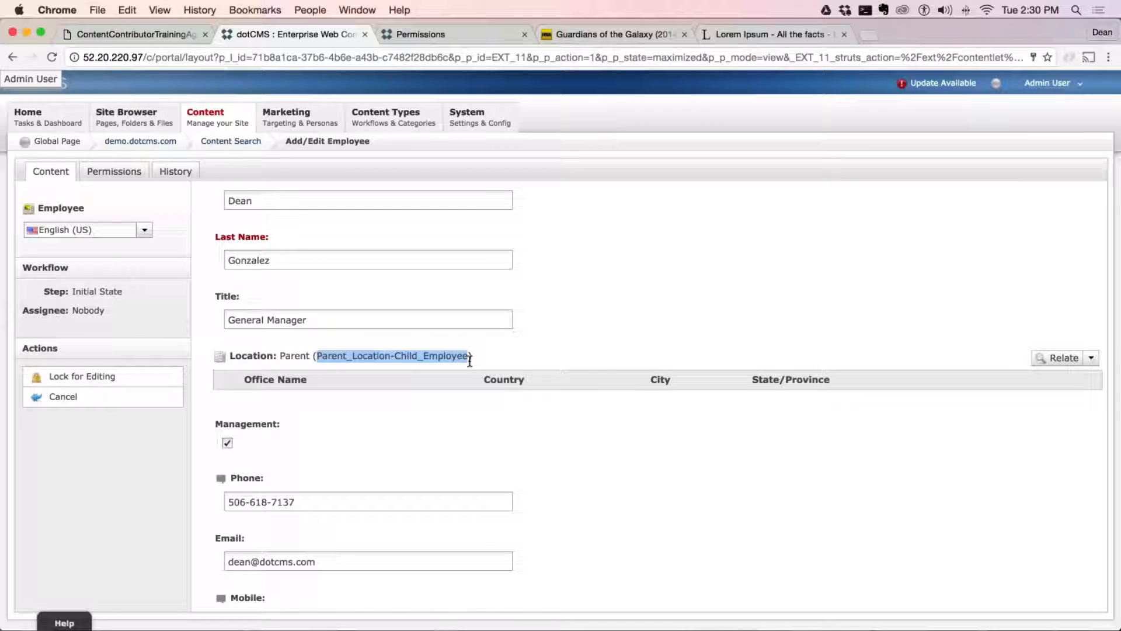
click(1061, 357)
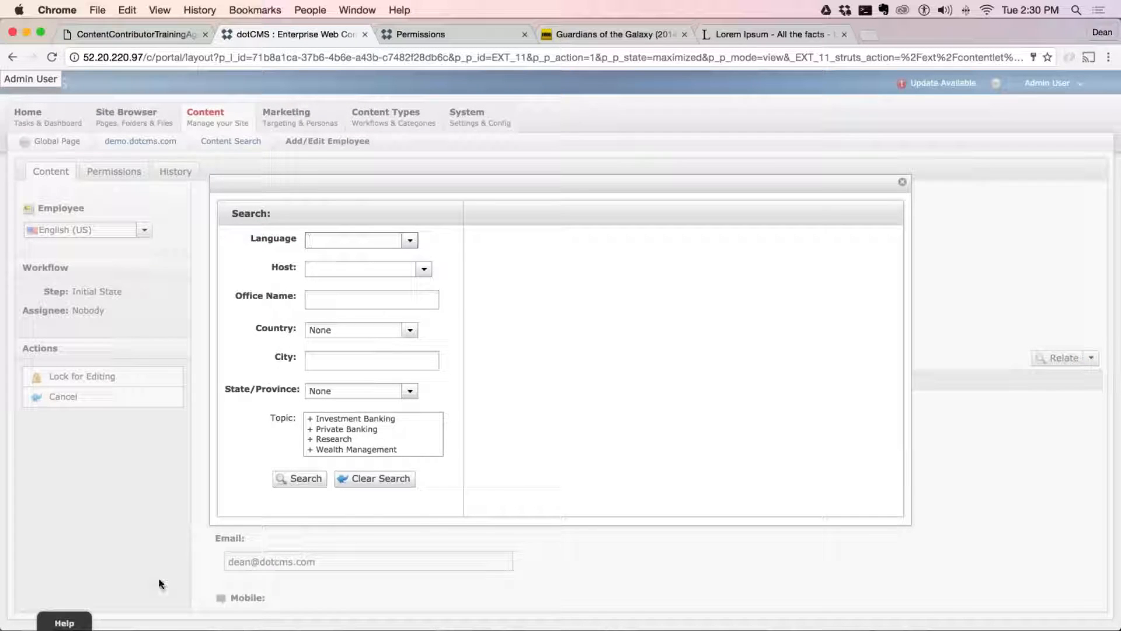
click(281, 480)
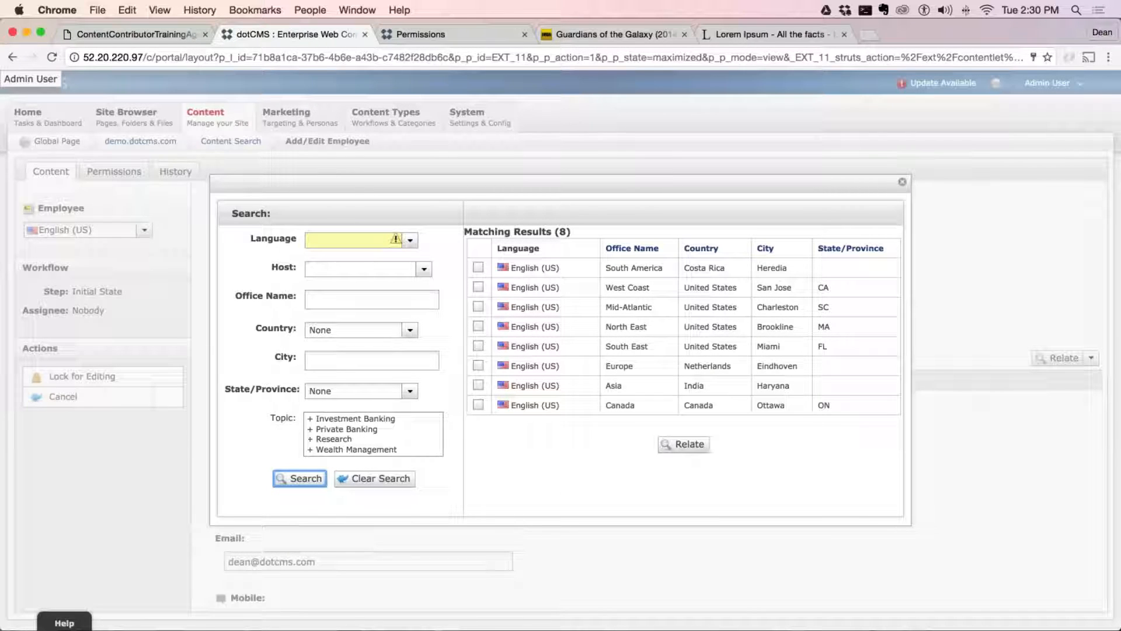
click(479, 287)
click(684, 444)
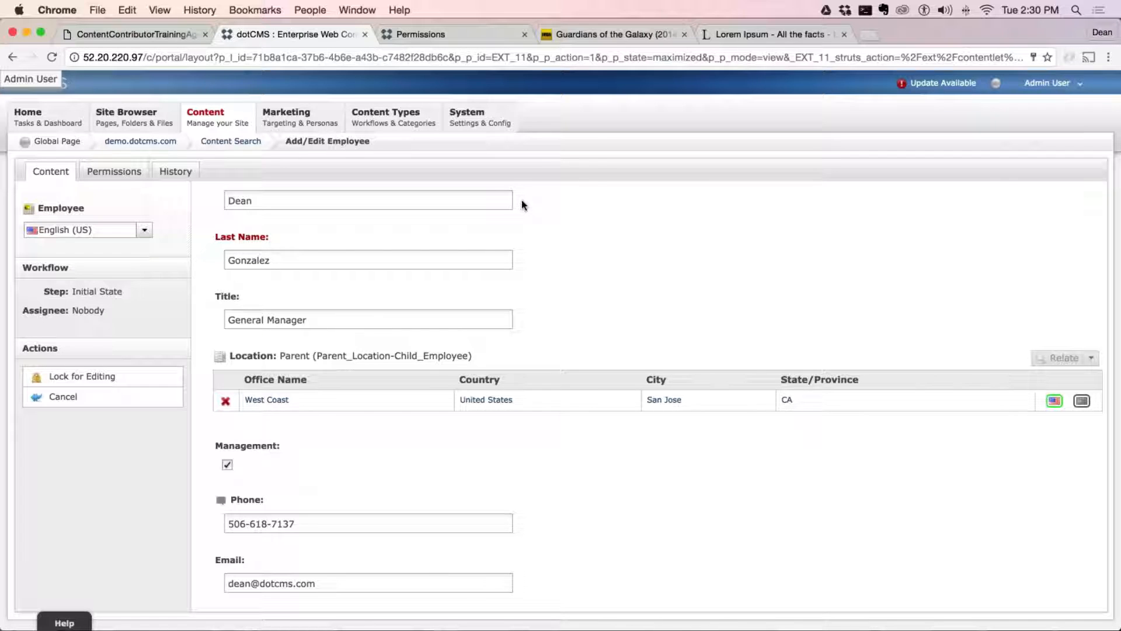
Cancel editing the employee and open the list of content types
mouse_move(468, 117)
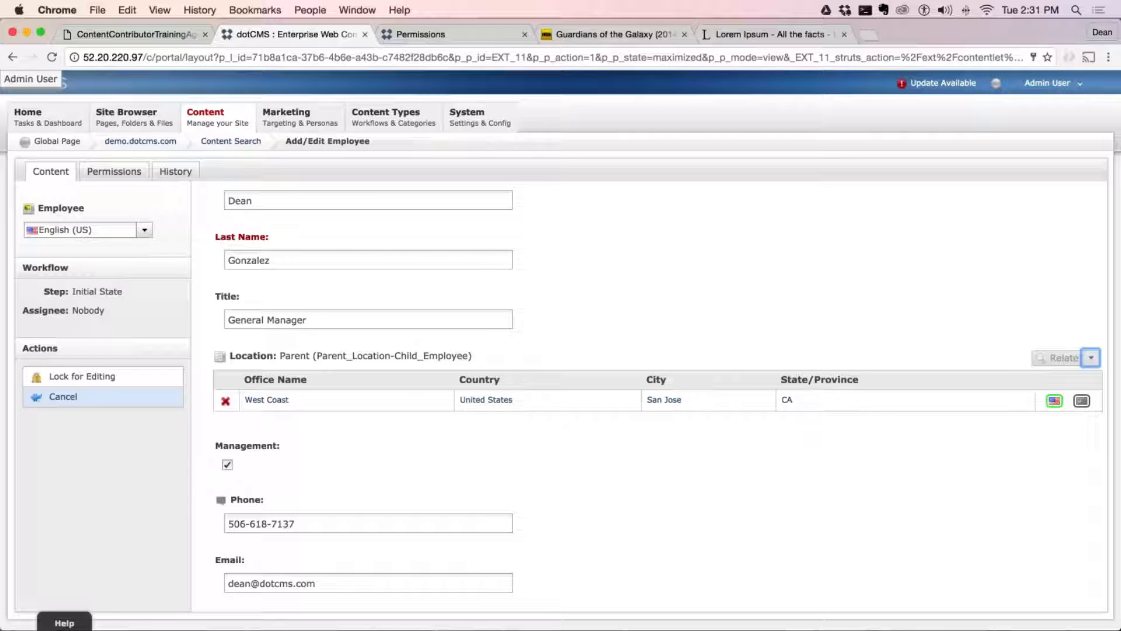
click(63, 396)
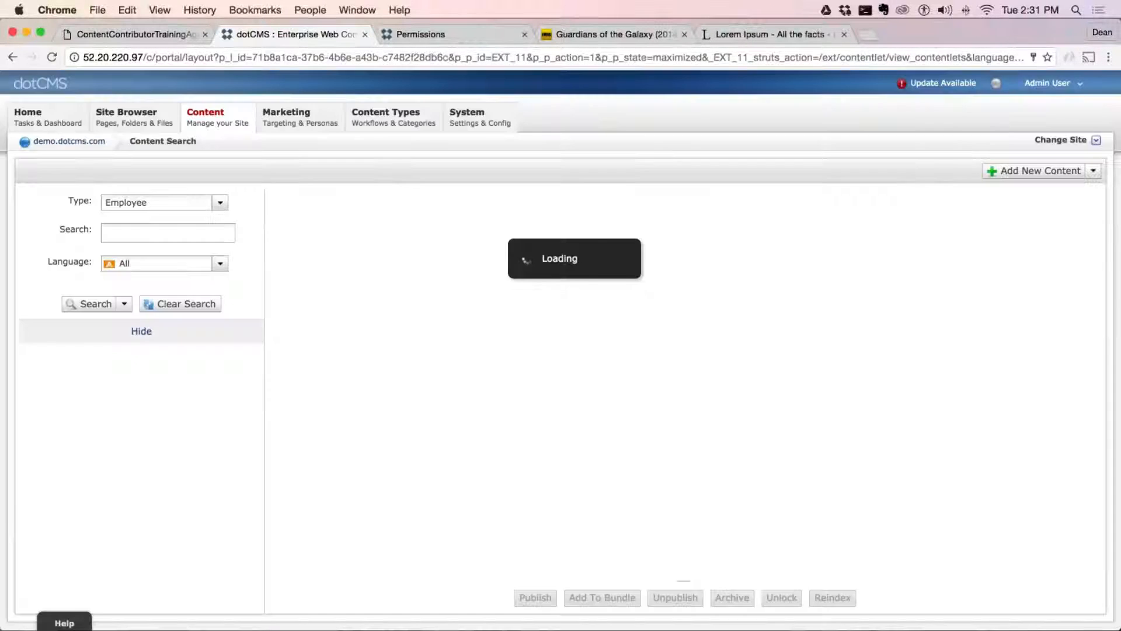
mouse_move(385, 117)
click(400, 140)
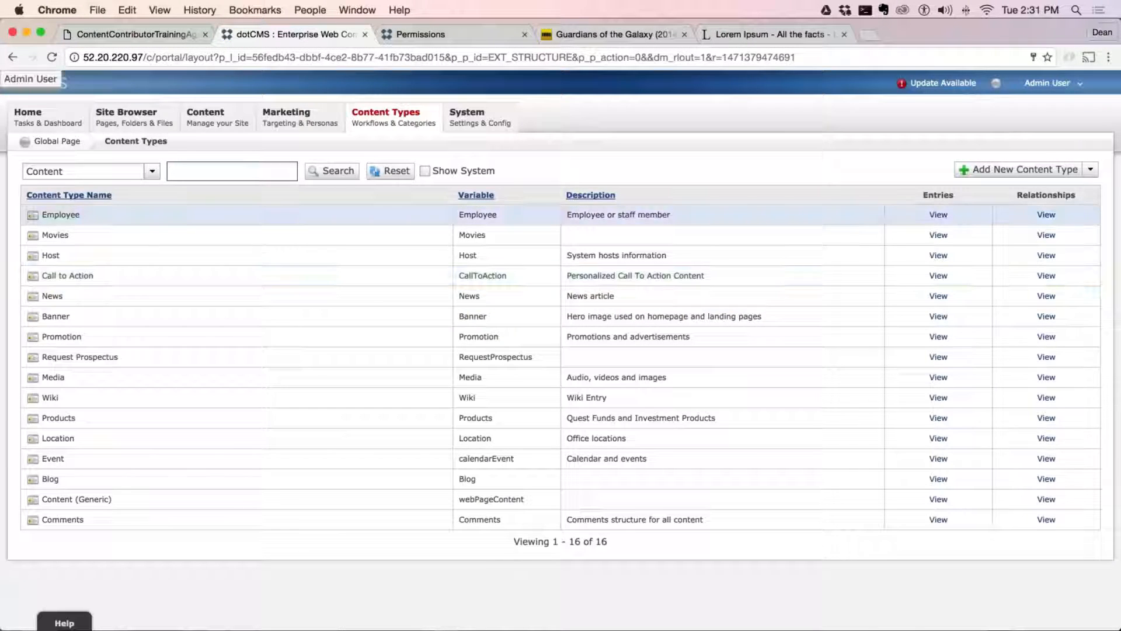
click(84, 220)
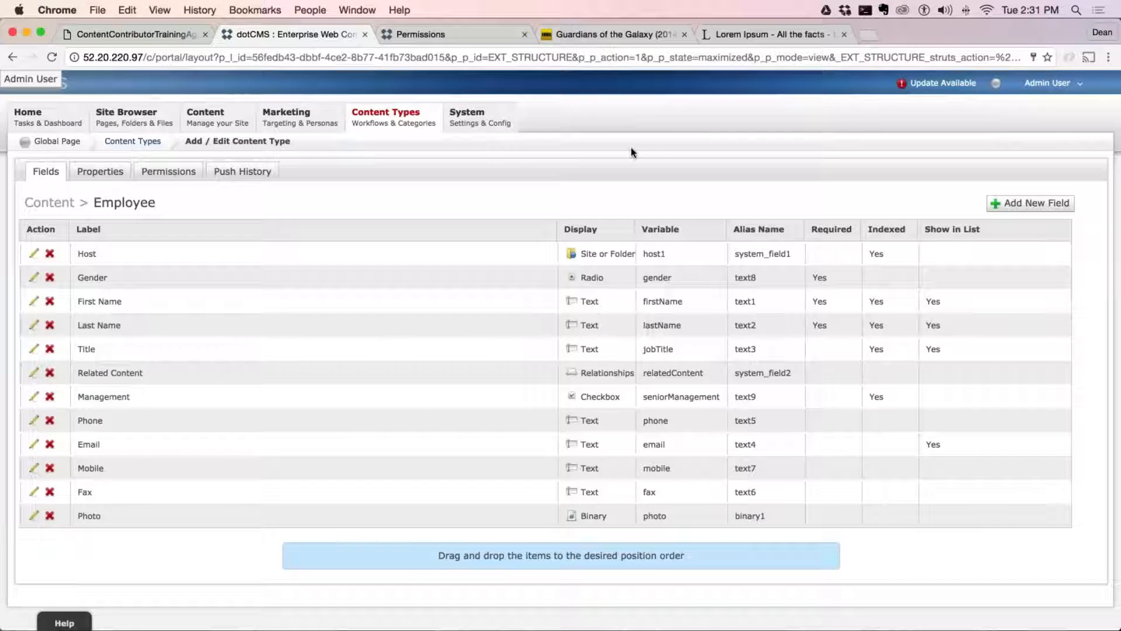
mouse_move(385, 114)
click(401, 140)
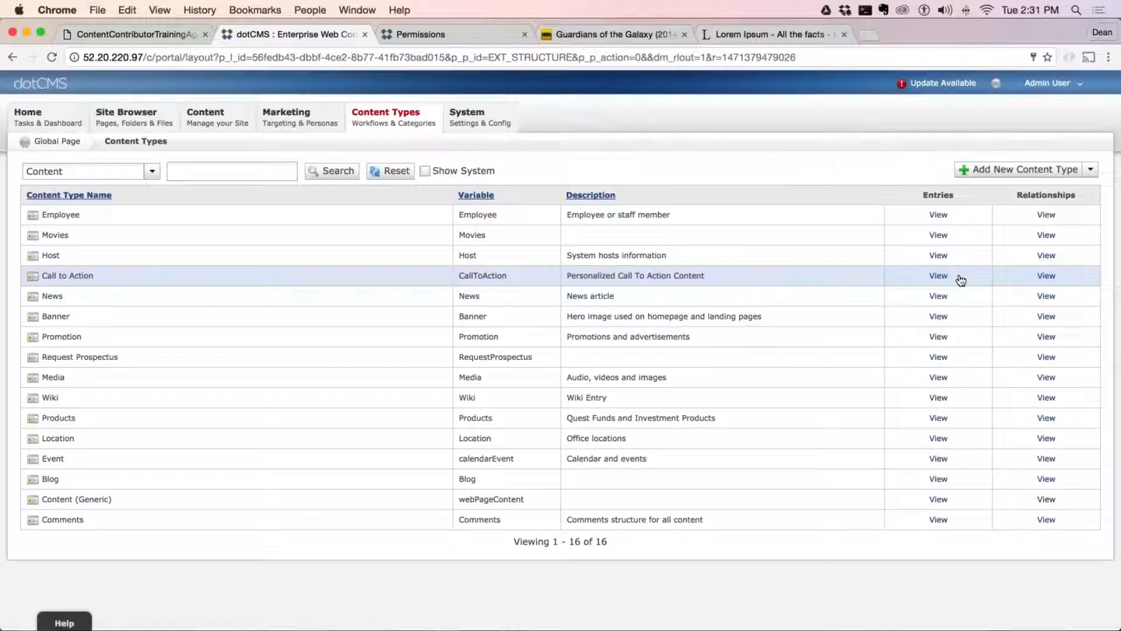
Start a new content relationship and set Movies as its parent content type
click(1091, 169)
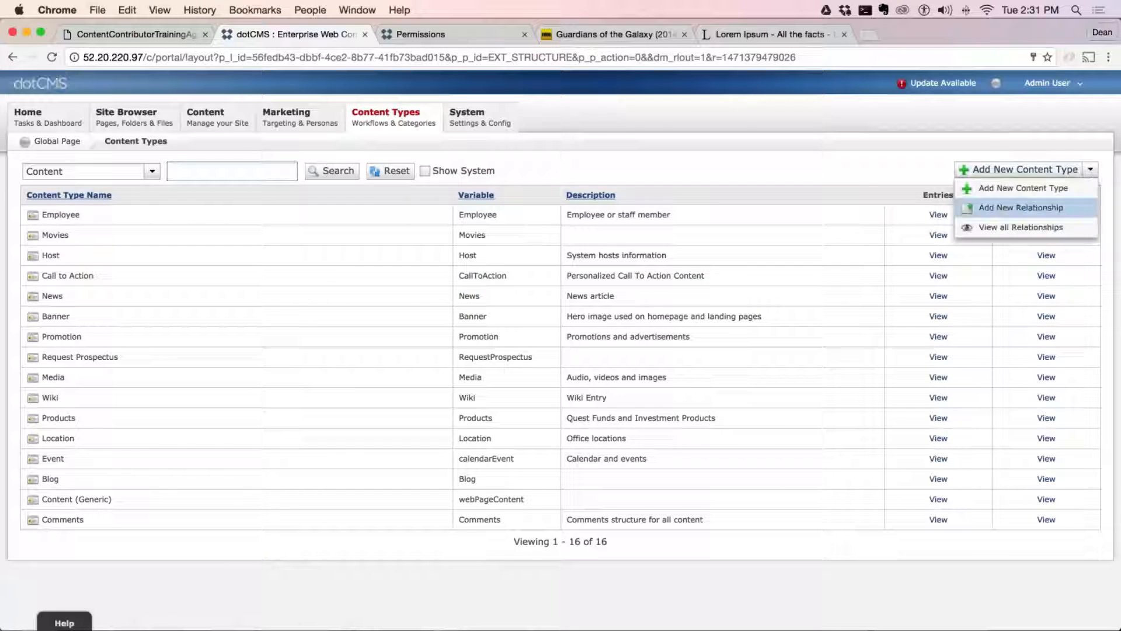
click(1049, 209)
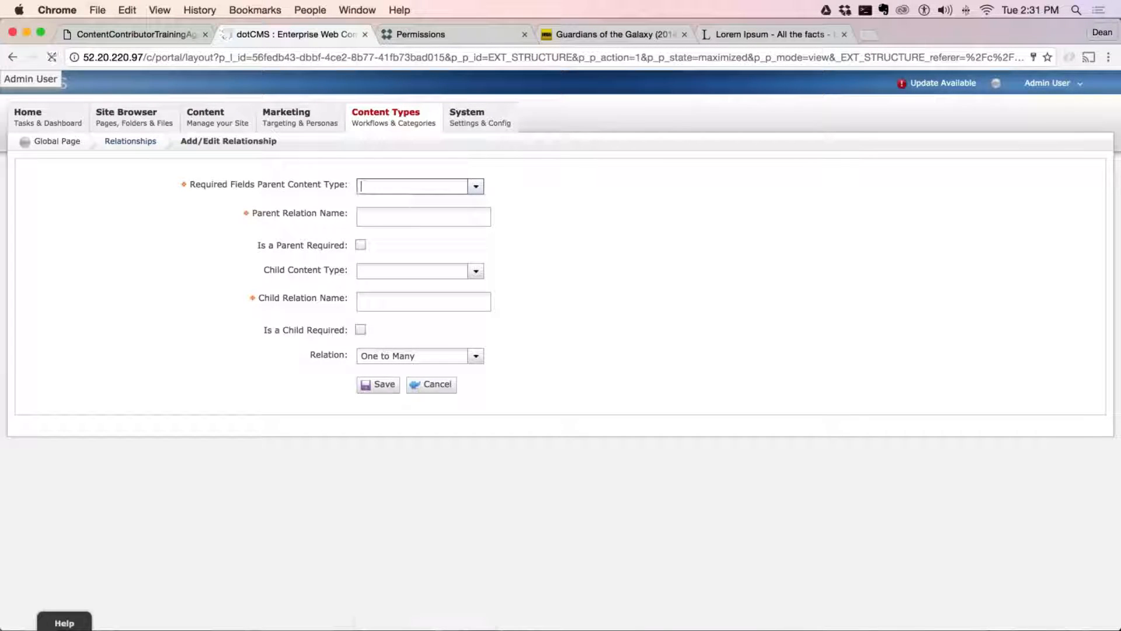
click(476, 187)
click(400, 328)
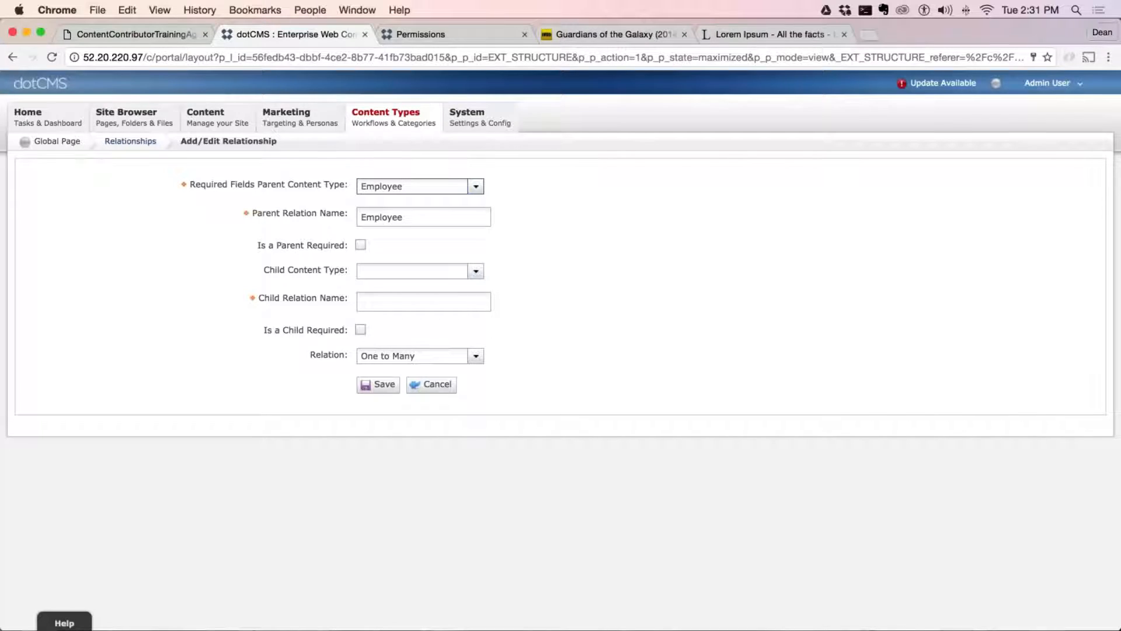
click(476, 187)
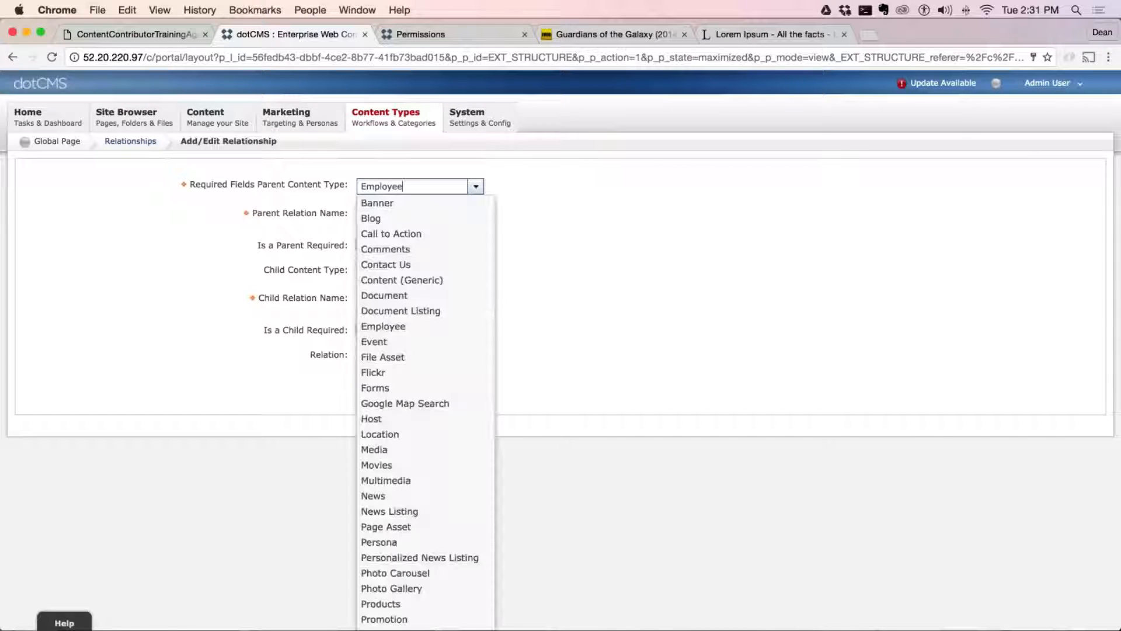
click(385, 465)
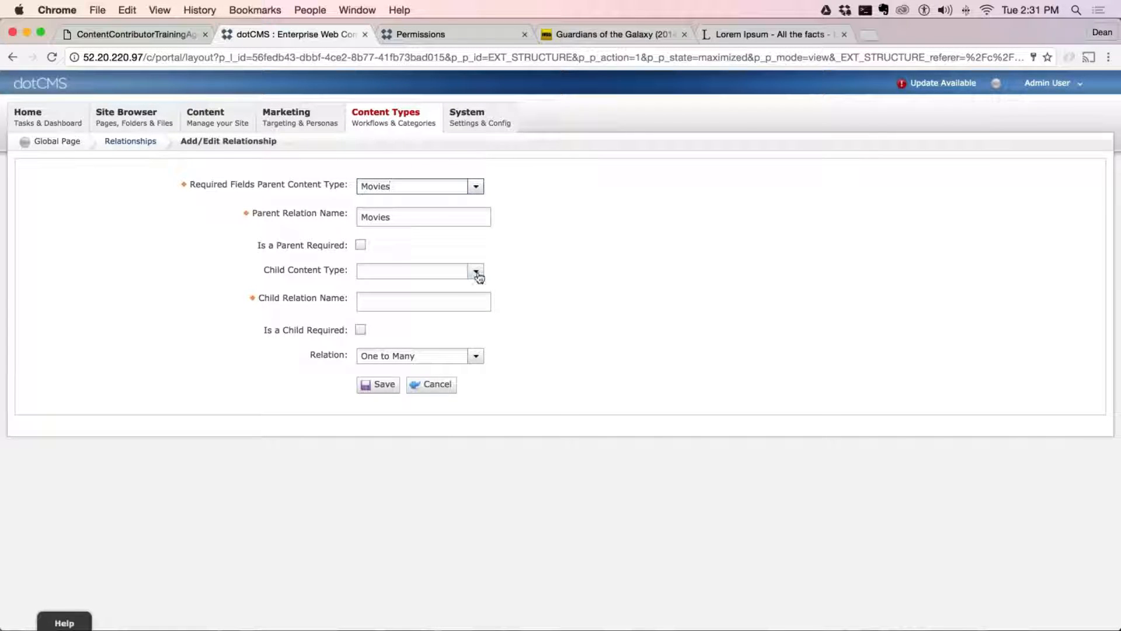
Set Employee as the child content type, make the relation Many to Many, and save the relationship
click(476, 271)
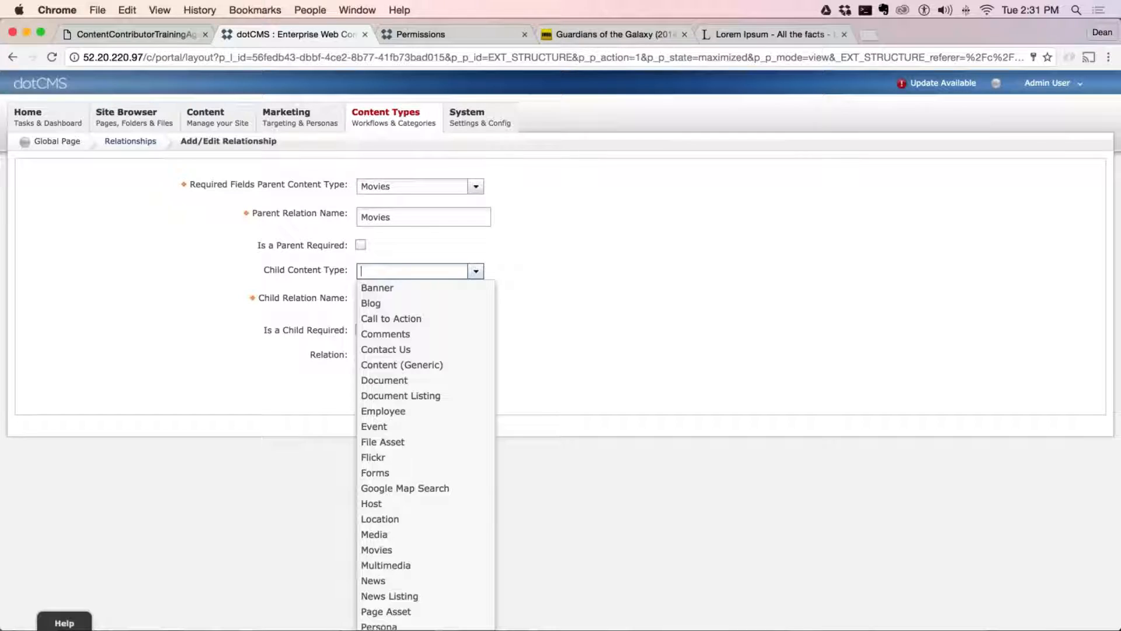
click(388, 417)
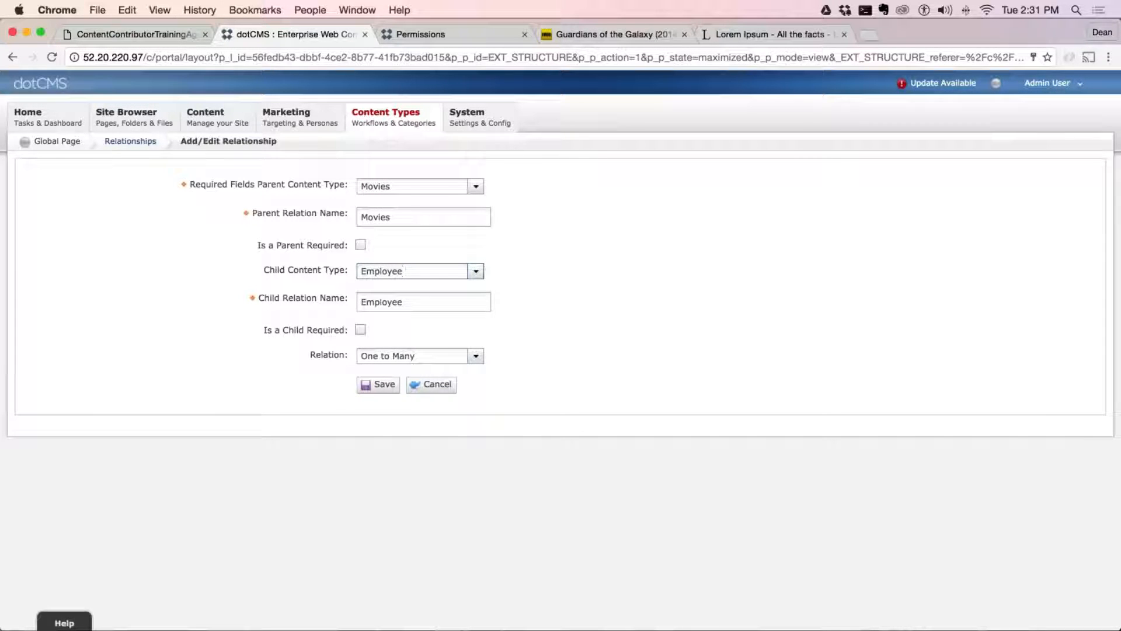
click(476, 356)
click(388, 389)
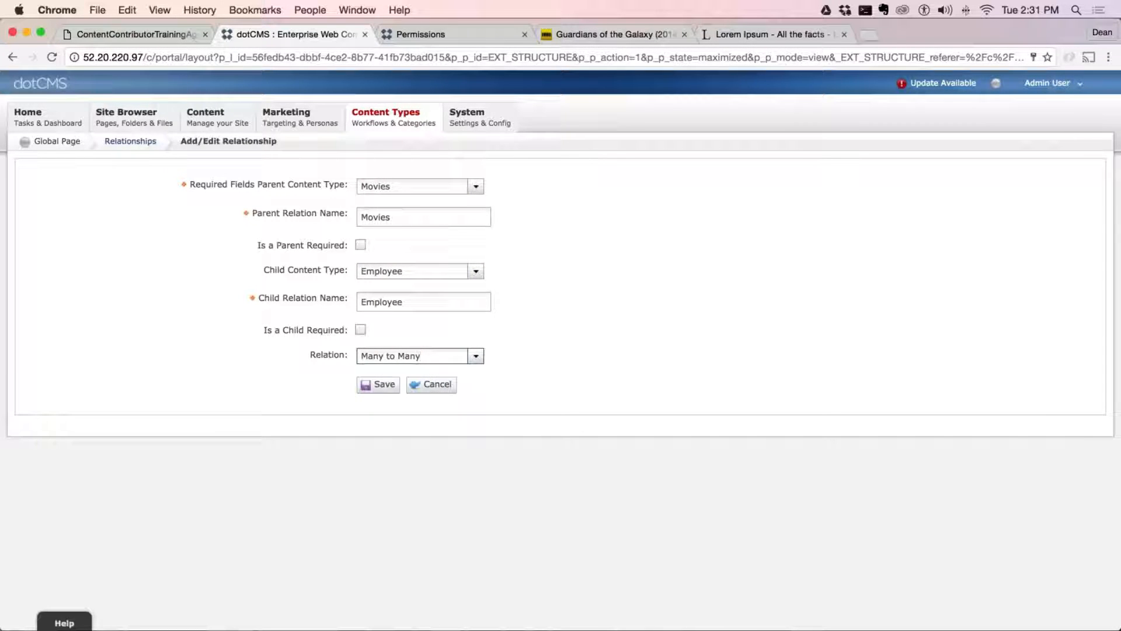
click(385, 387)
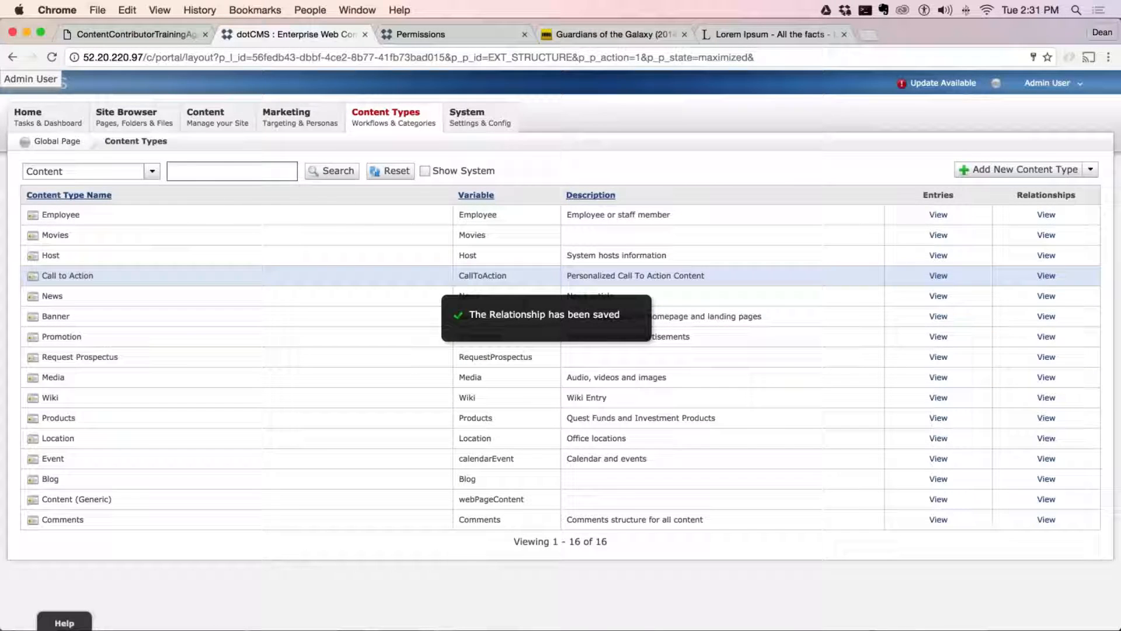
Open the General Manager employee from the content search and examine its Movies and Location relationships
mouse_move(206, 114)
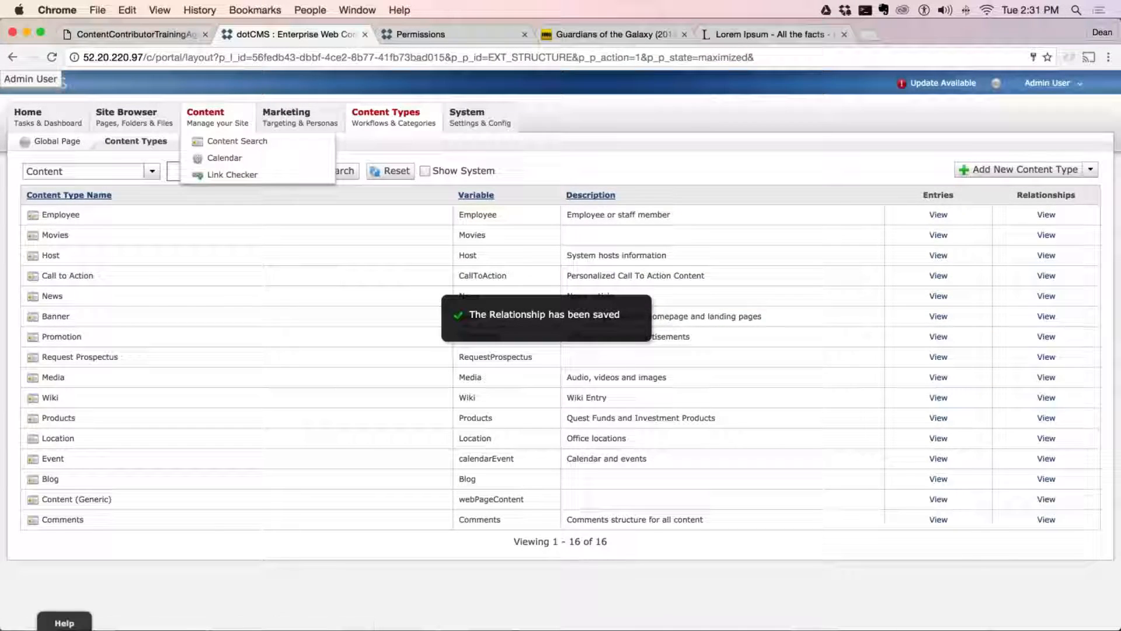
click(238, 141)
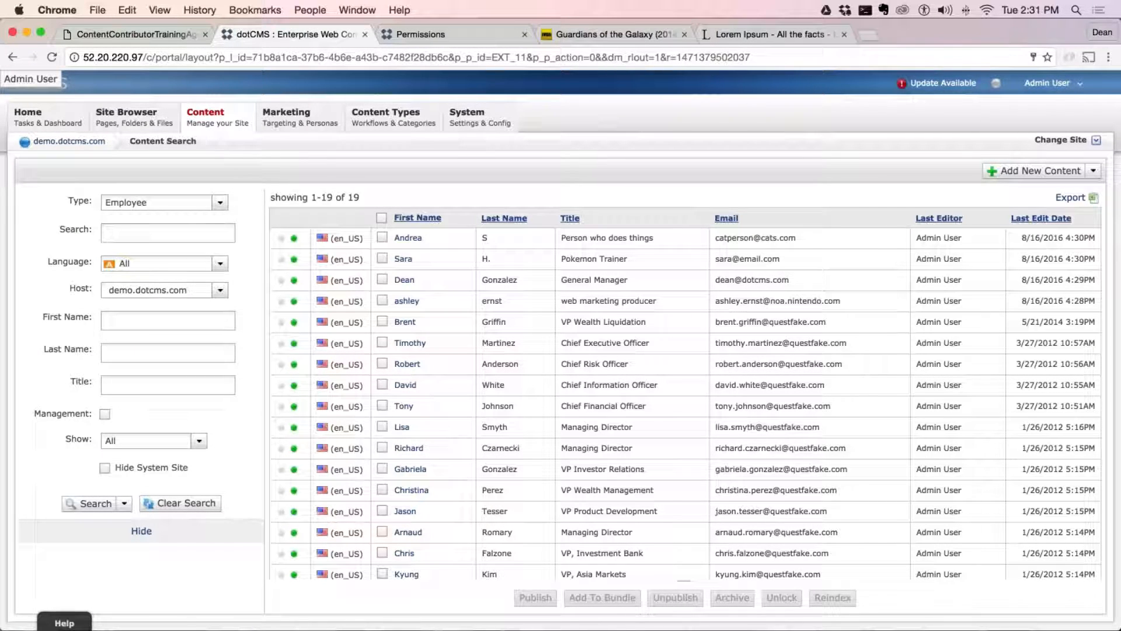
click(666, 281)
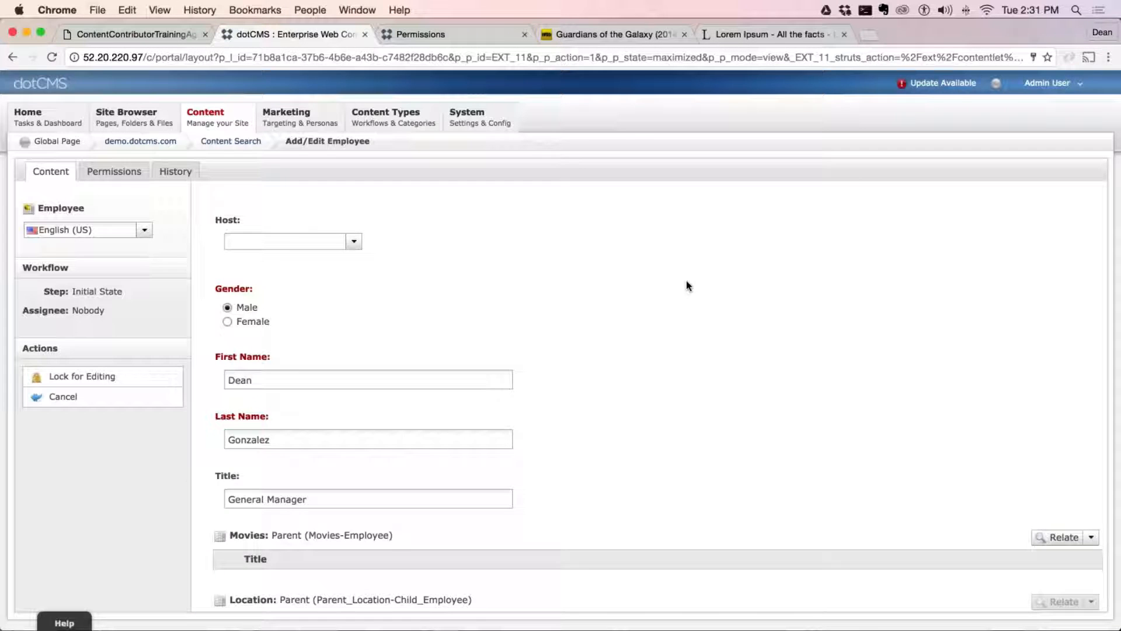
scroll(546, 432, down, 5)
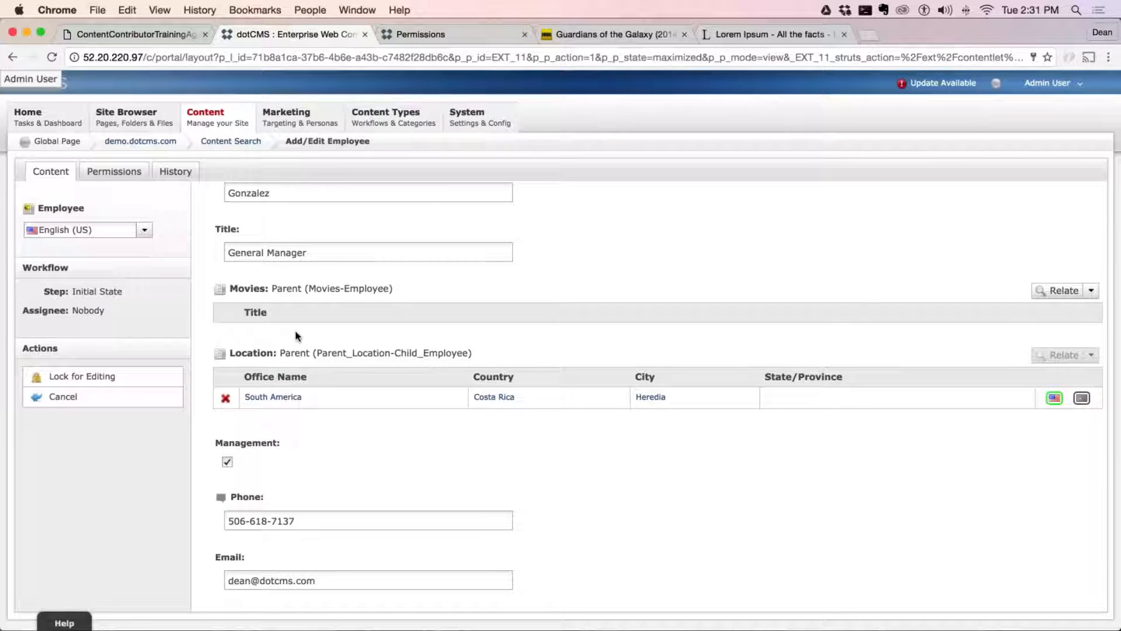
drag(379, 291, 257, 290)
drag(267, 353, 457, 353)
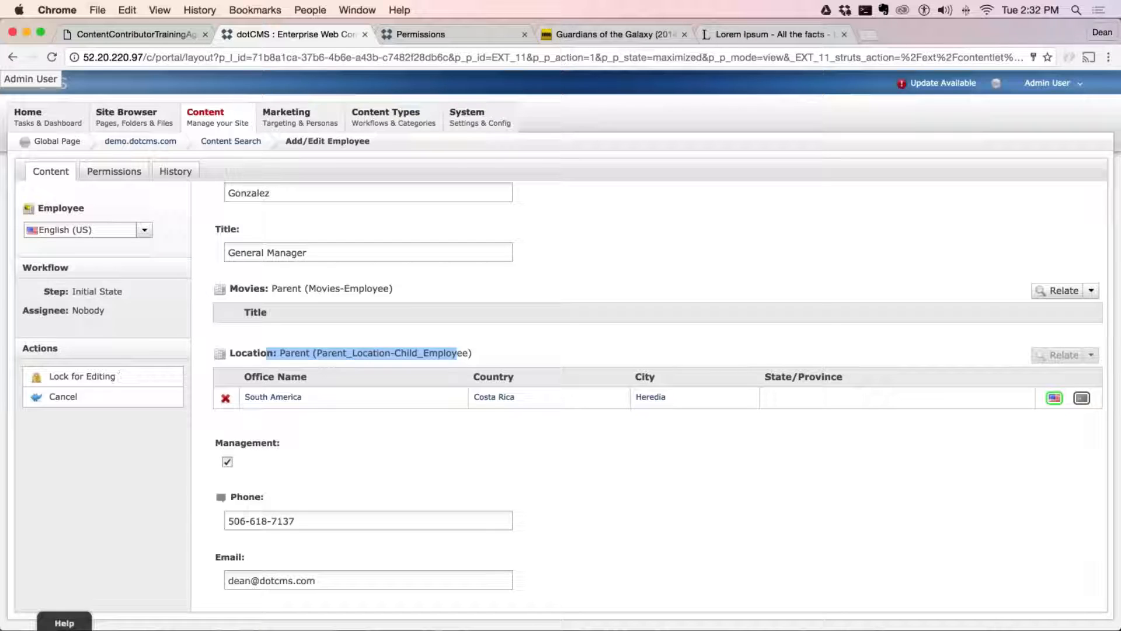
Relate the movies Raiders Of The Lost Ark, Sample Movie 2, Guardians of the Galaxy and Super Mario Movie to the employee
click(1058, 290)
scroll(350, 444, down, 10)
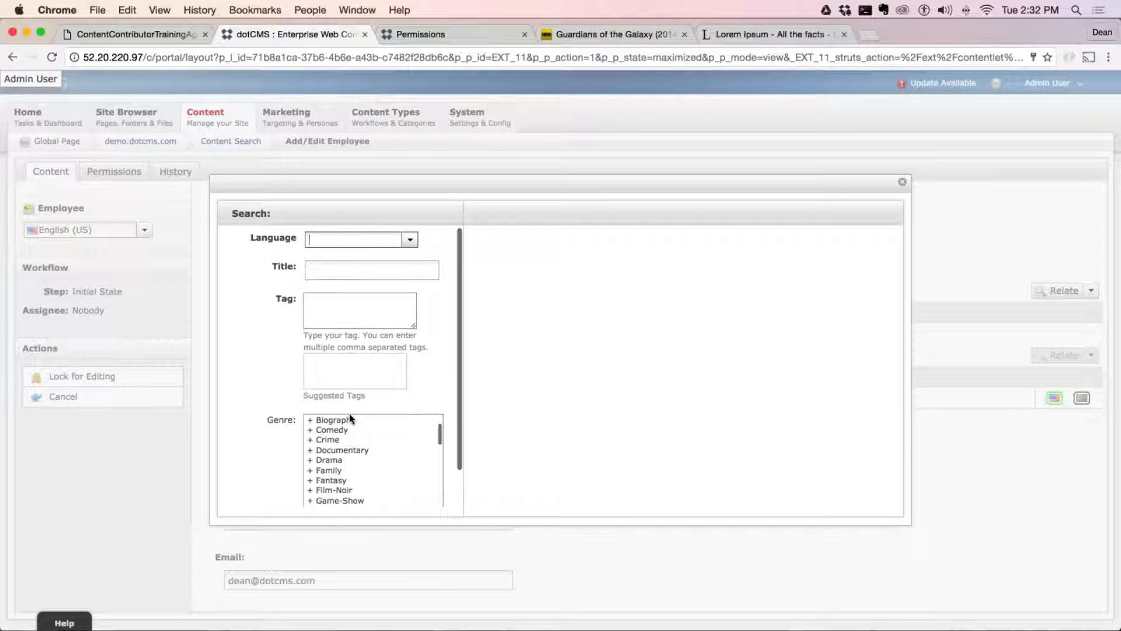
click(299, 490)
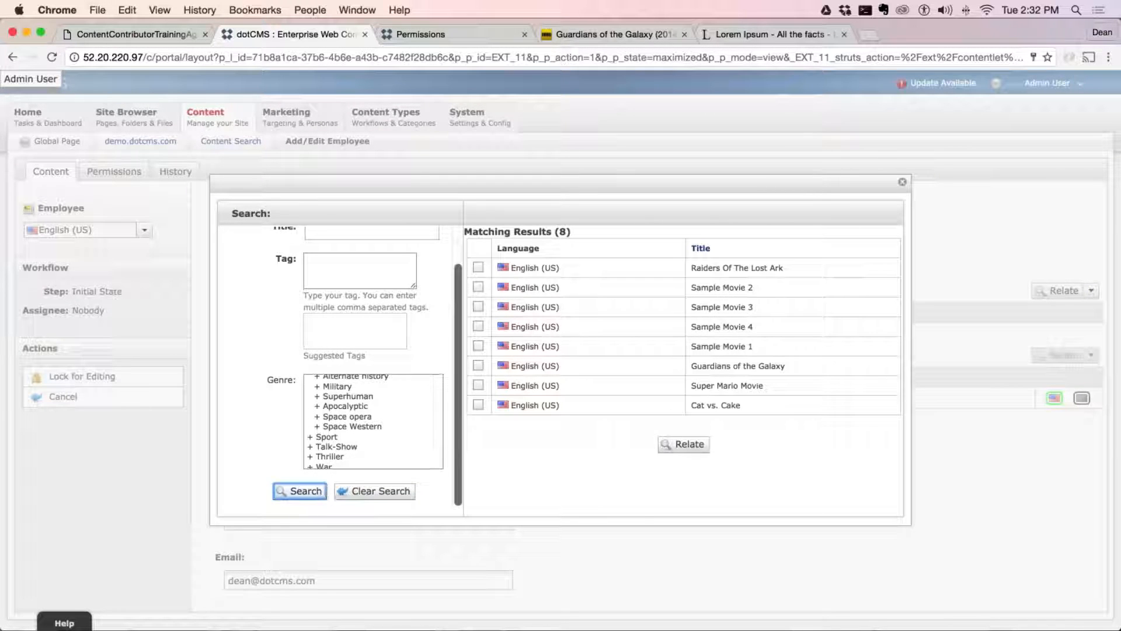
click(478, 268)
click(478, 288)
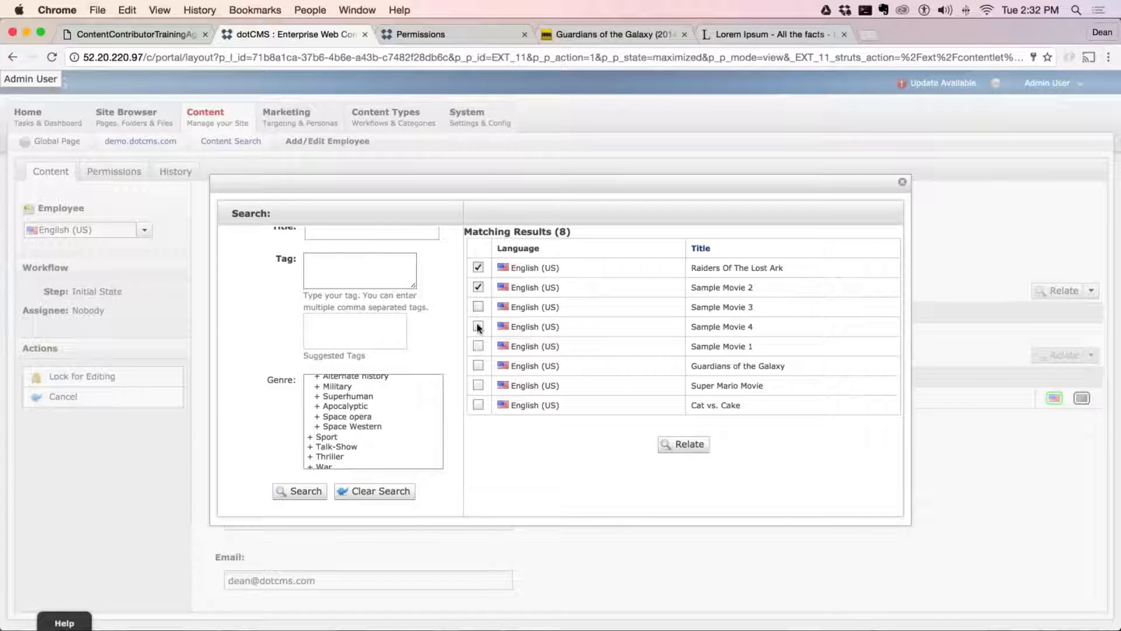
click(478, 366)
click(478, 385)
click(684, 444)
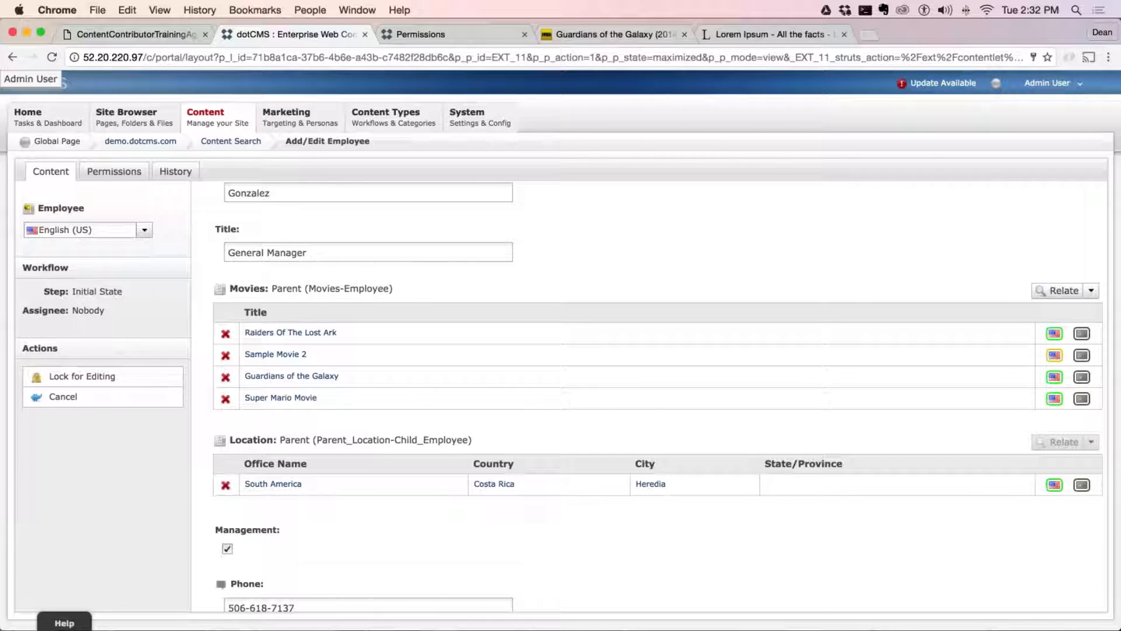
mouse_move(402, 119)
drag(433, 301, 227, 288)
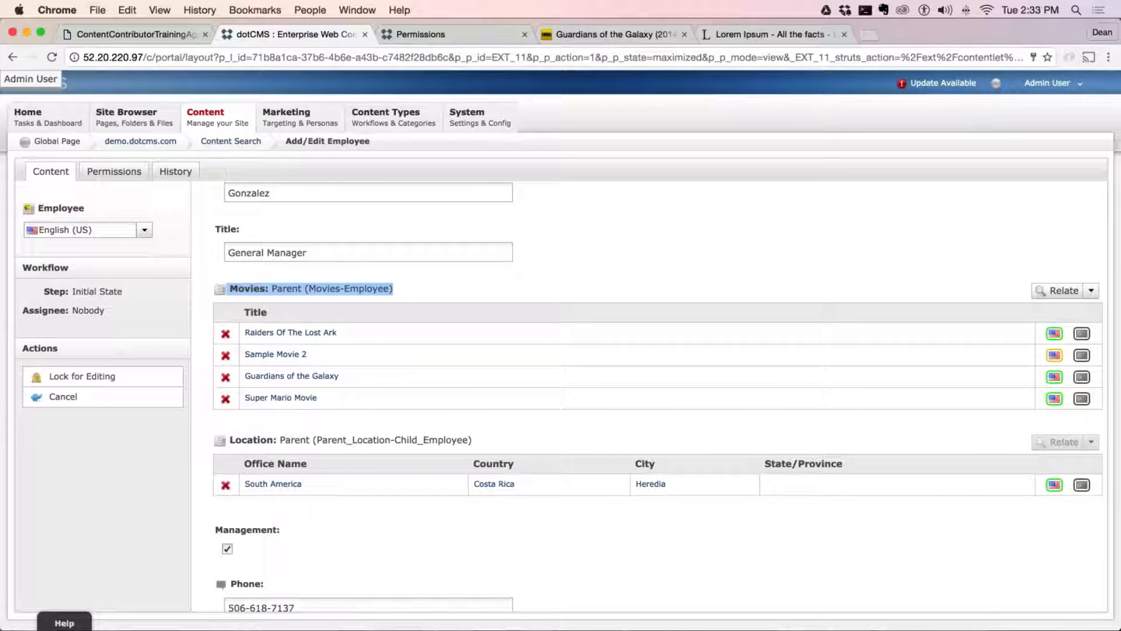